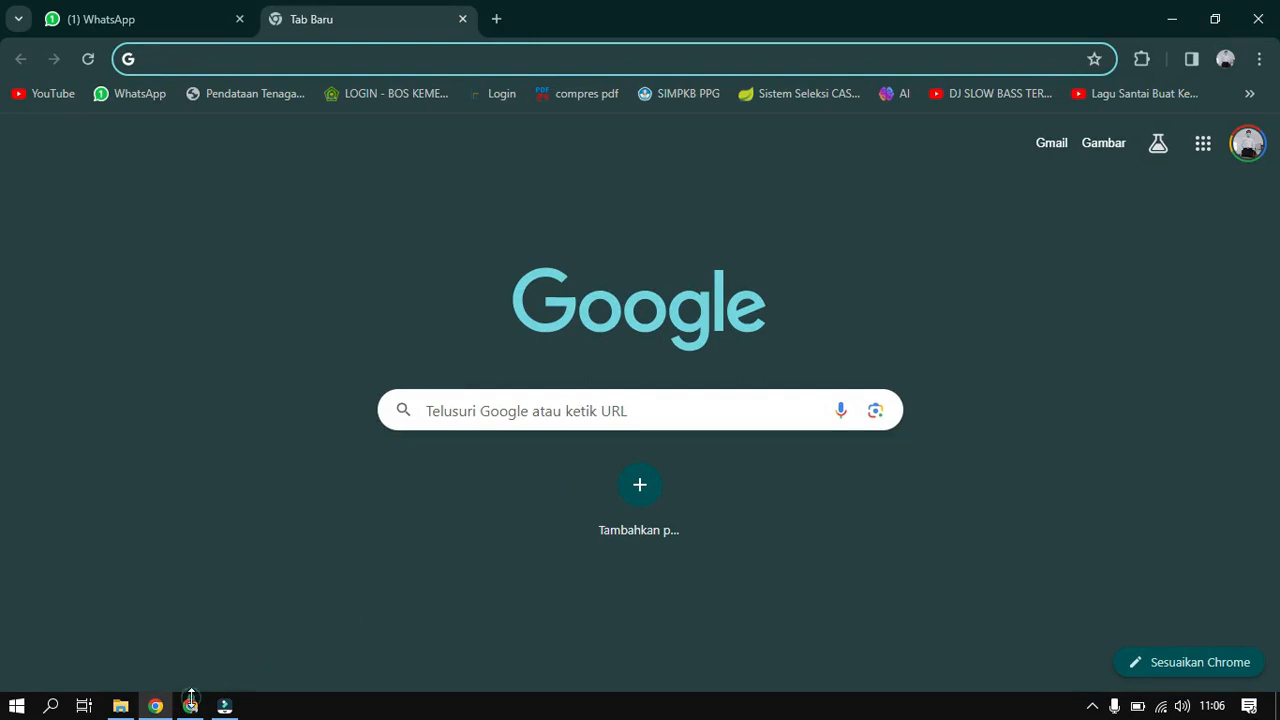
Search Google for "pmm" in the other browser window
click(271, 648)
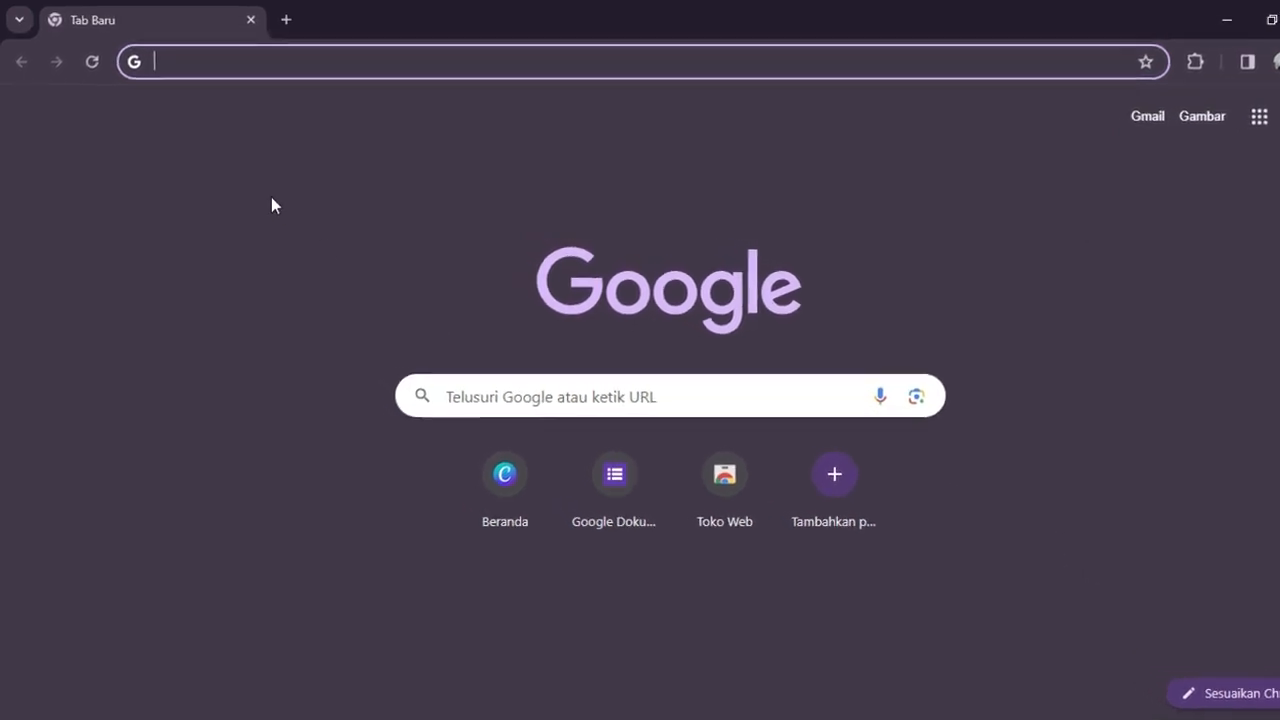
click(152, 68)
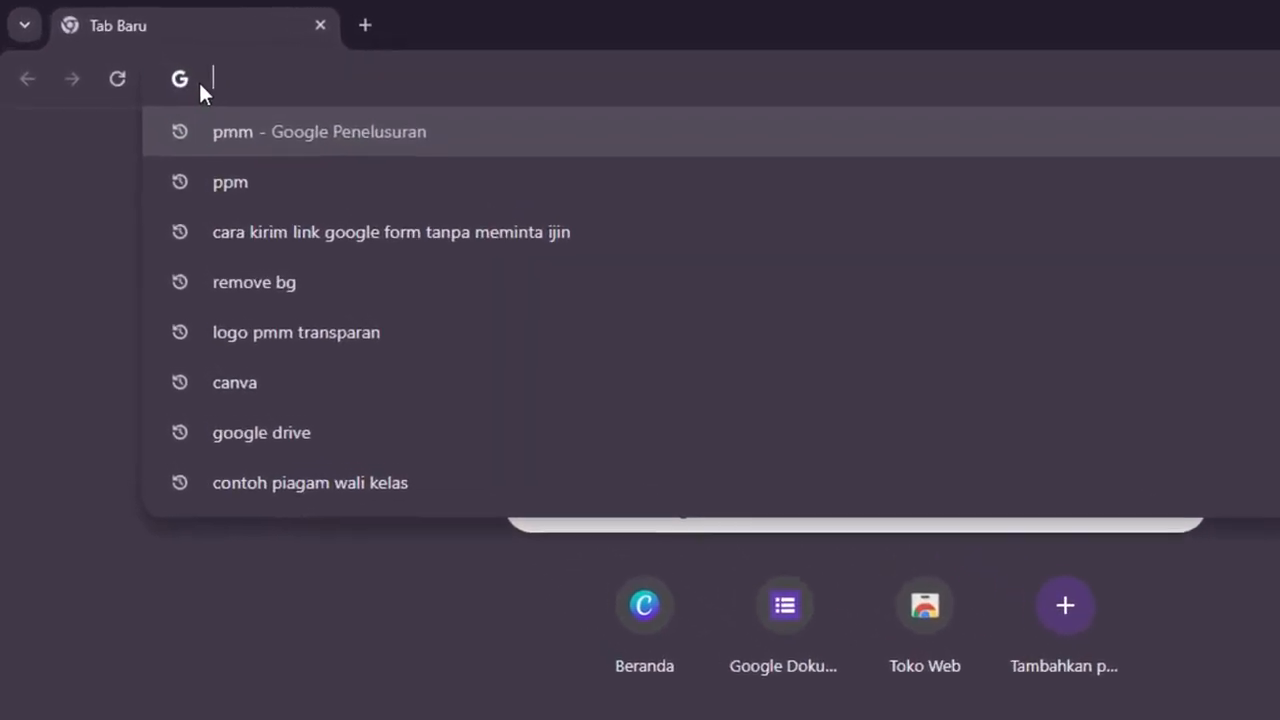
text(p)
key(BackSpace)
text(mm)
key(Return)
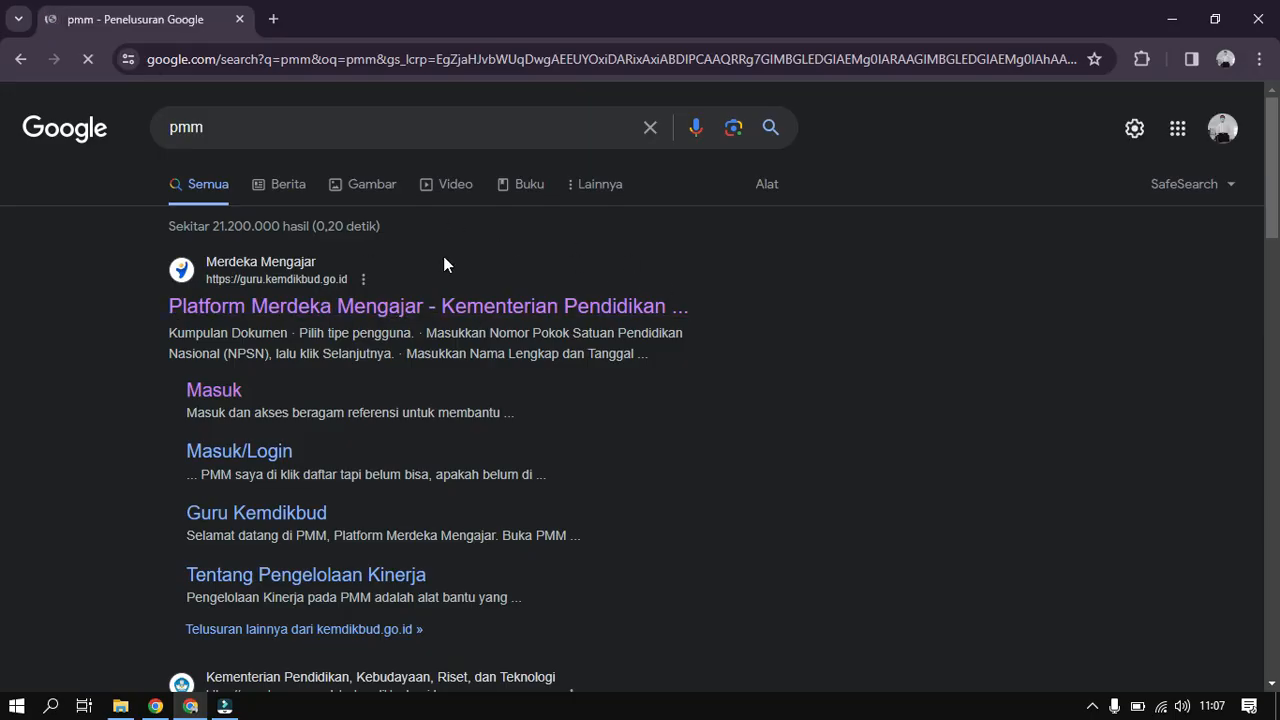
Open the Platform Merdeka Mengajar site from the search results, returning to the results once and reopening it
click(322, 310)
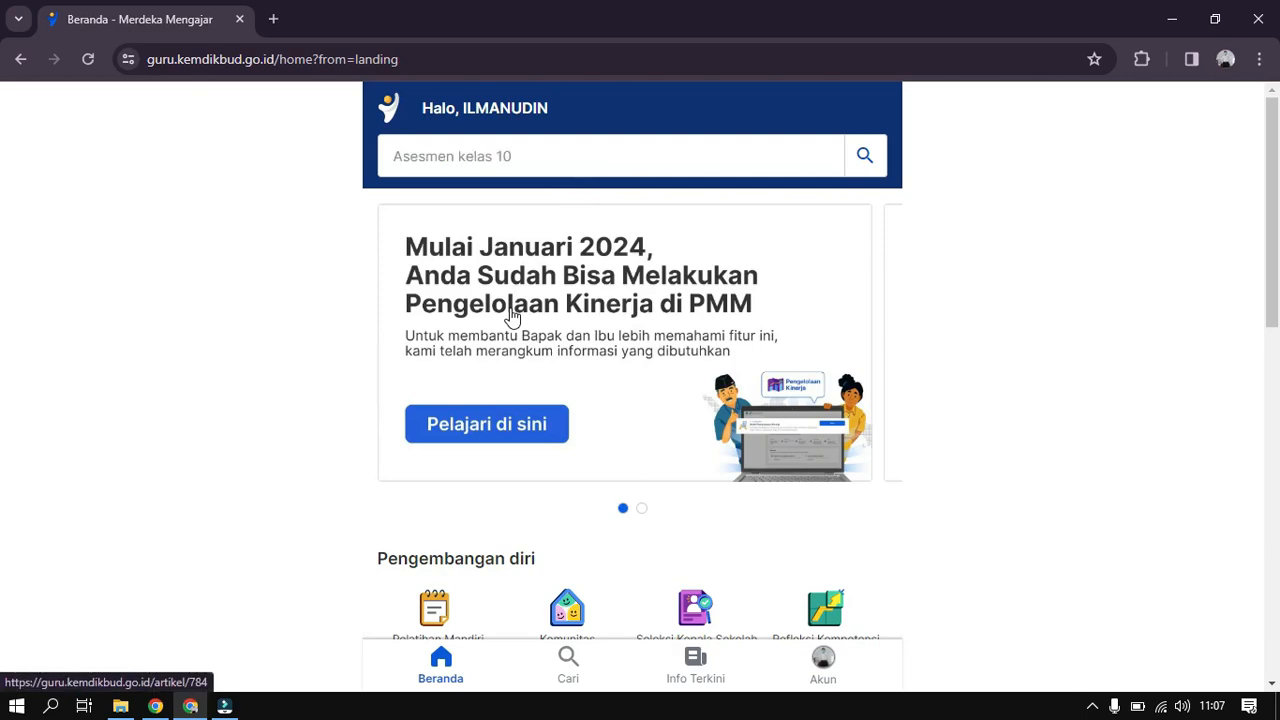
click(20, 60)
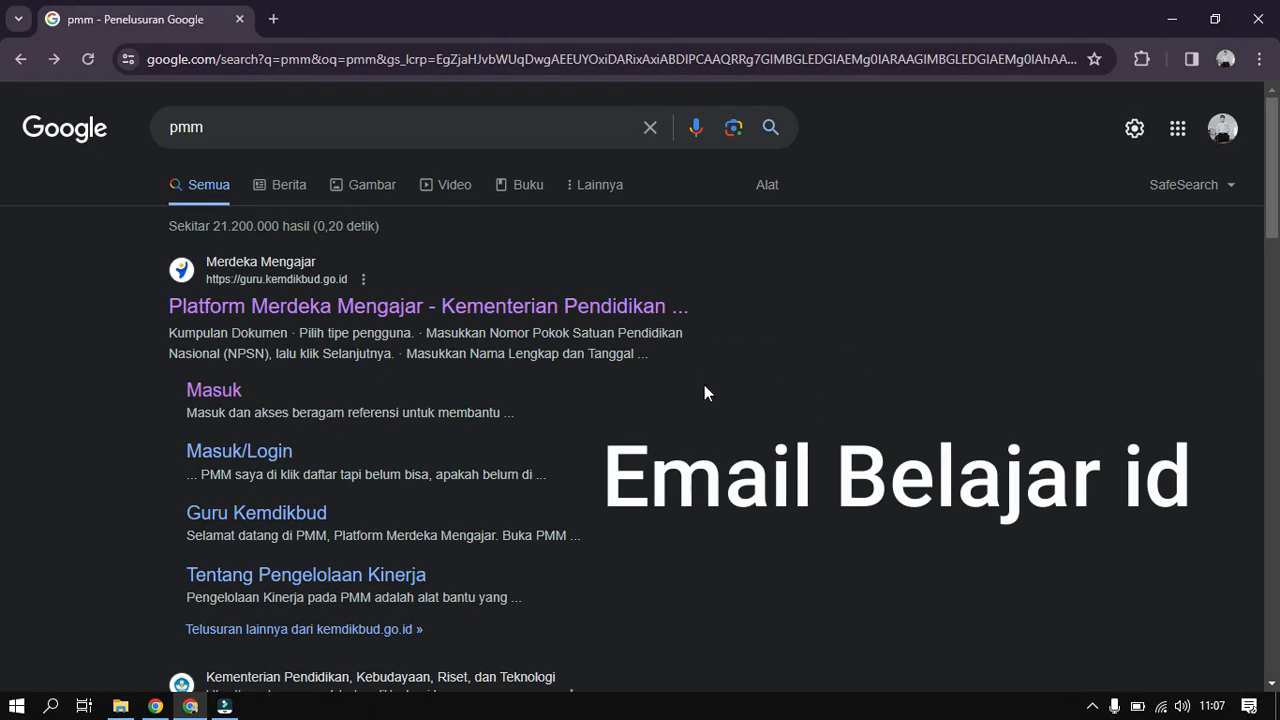
click(433, 310)
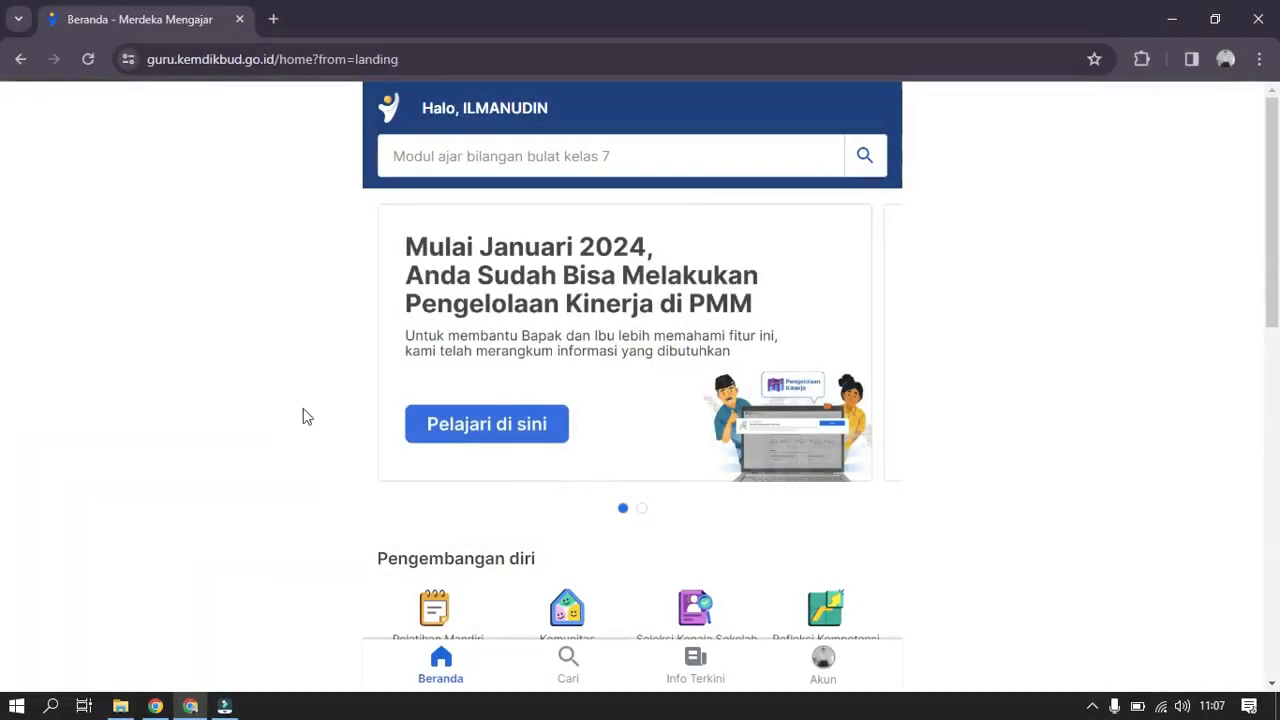
Open Pengelolaan Kinerja from the Pengembangan diri section and continue to the Perencanaan Kinerja form
scroll(307, 417, down, 2)
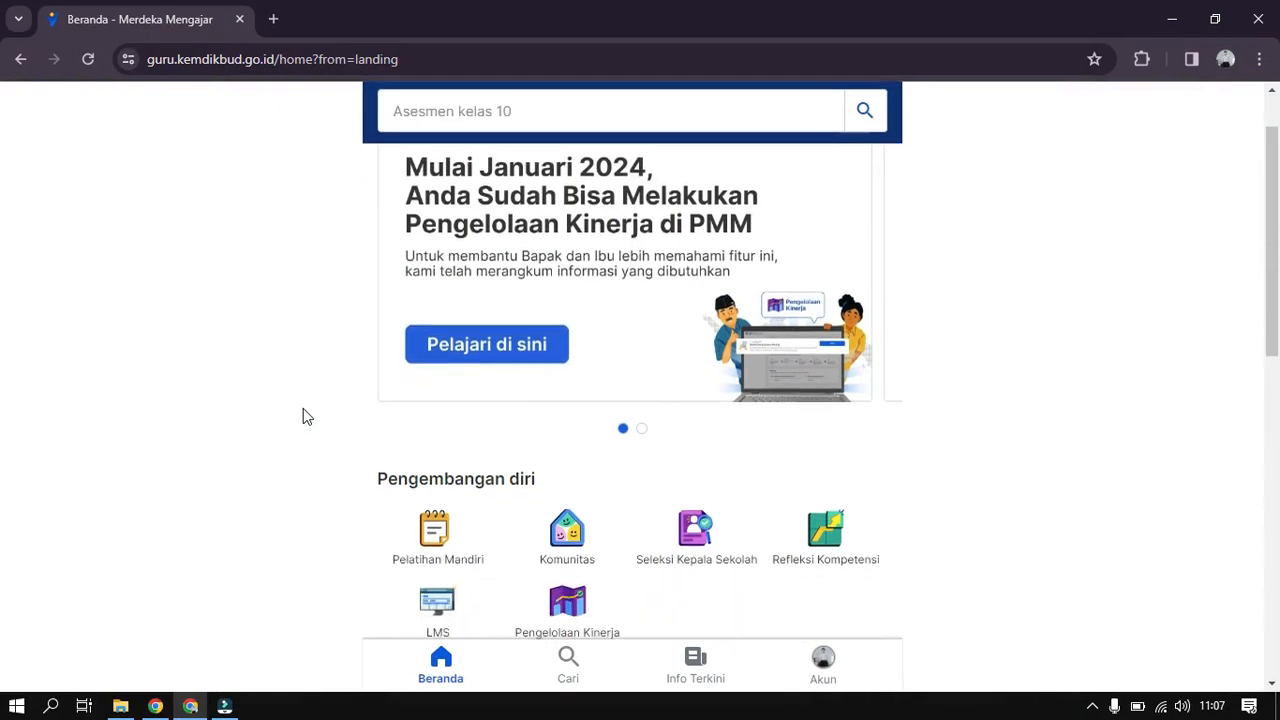
scroll(303, 410, down, 1)
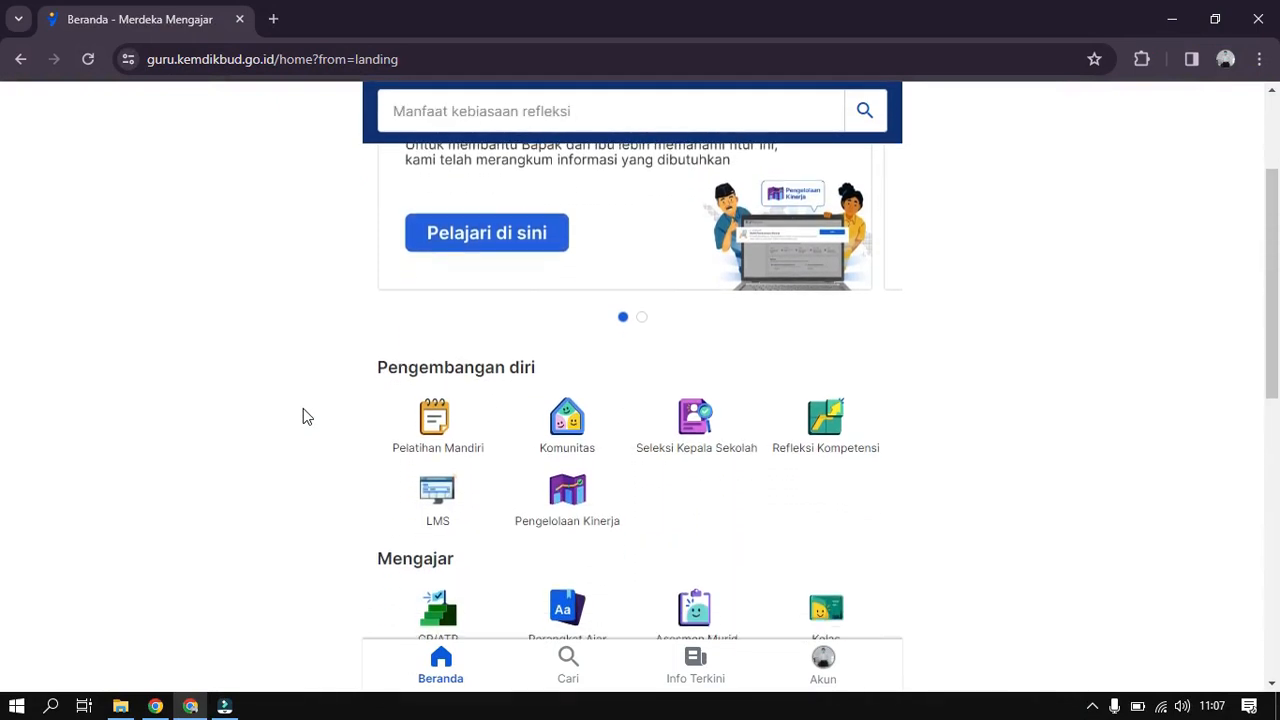
scroll(303, 408, down, 1)
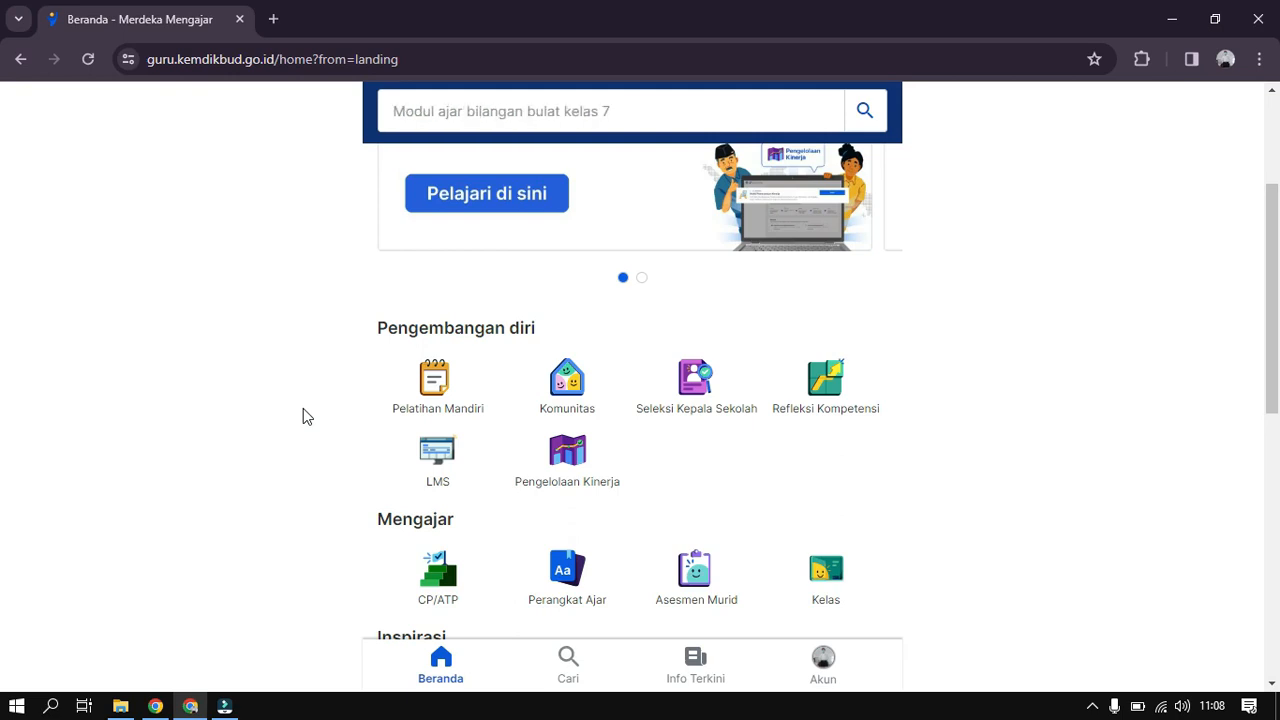
scroll(303, 408, down, 3)
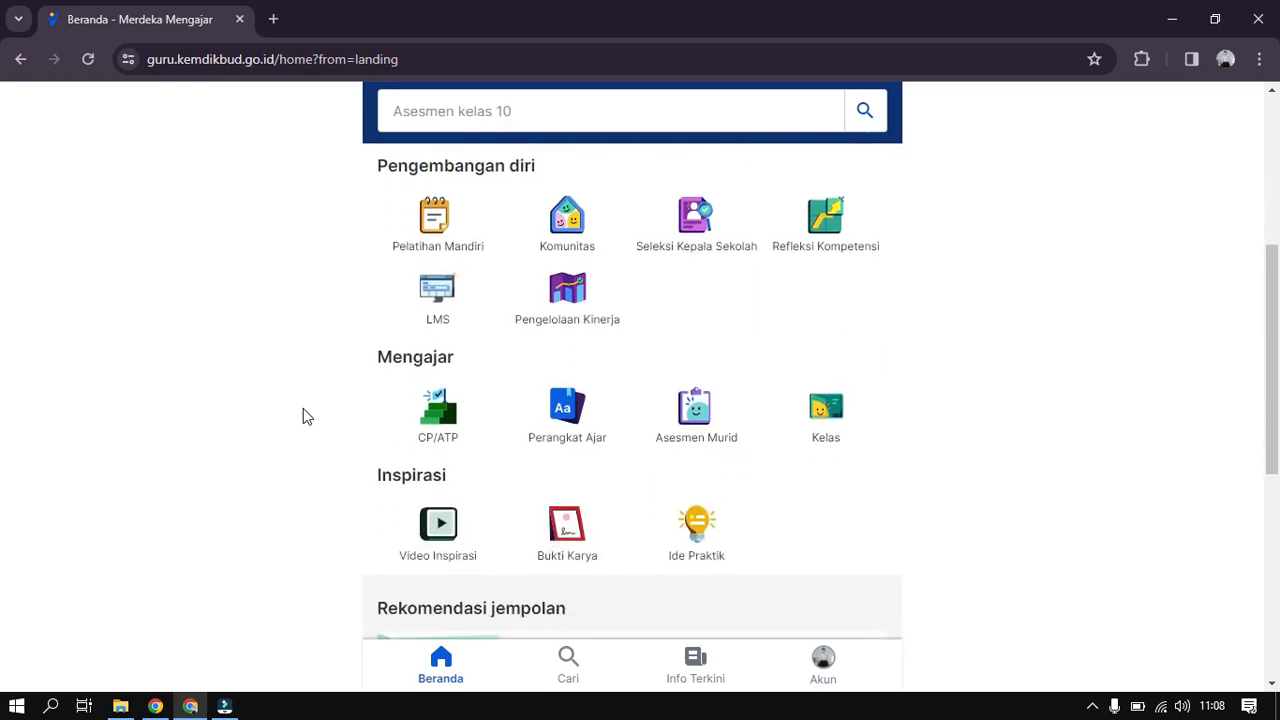
scroll(304, 410, up, 3)
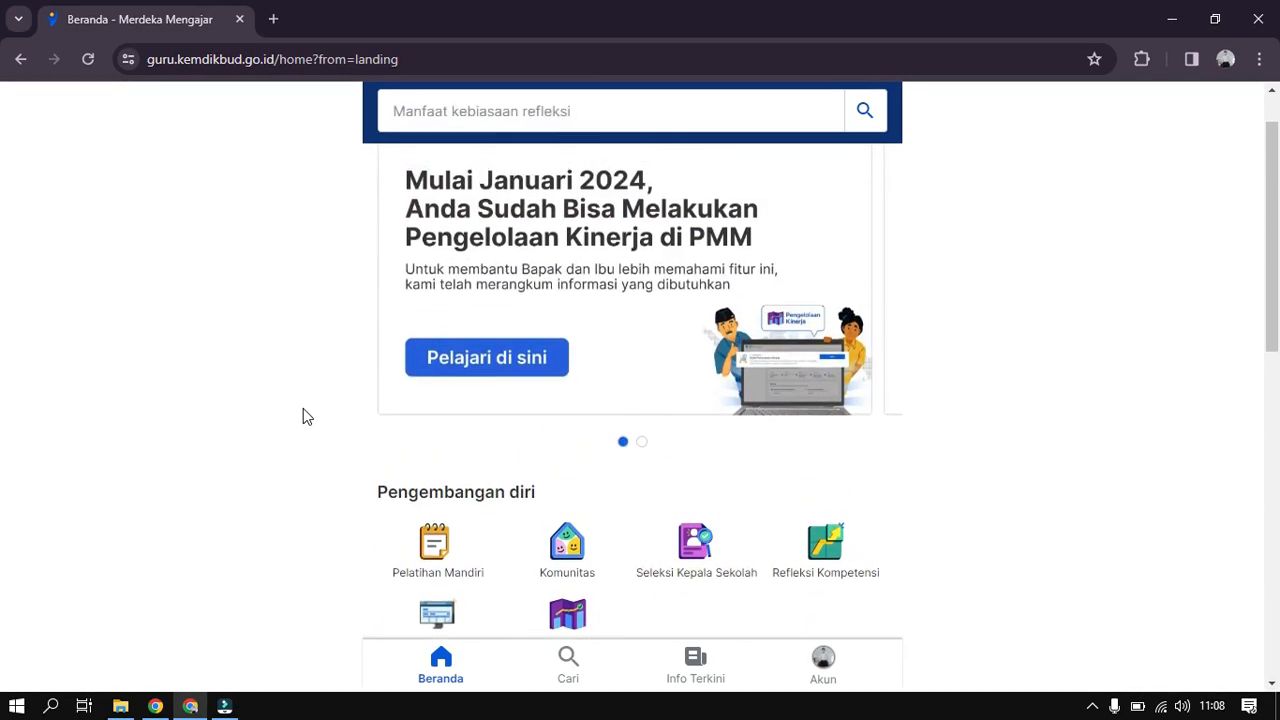
scroll(304, 410, down, 3)
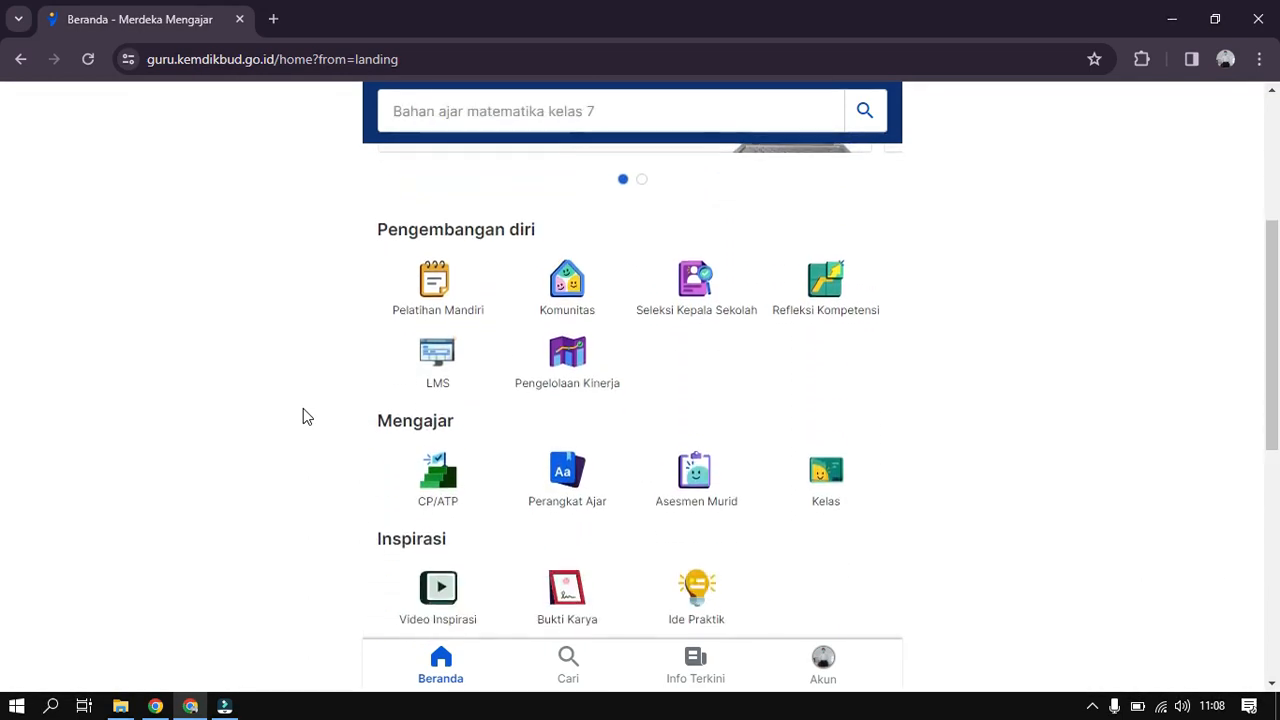
scroll(307, 417, down, 1)
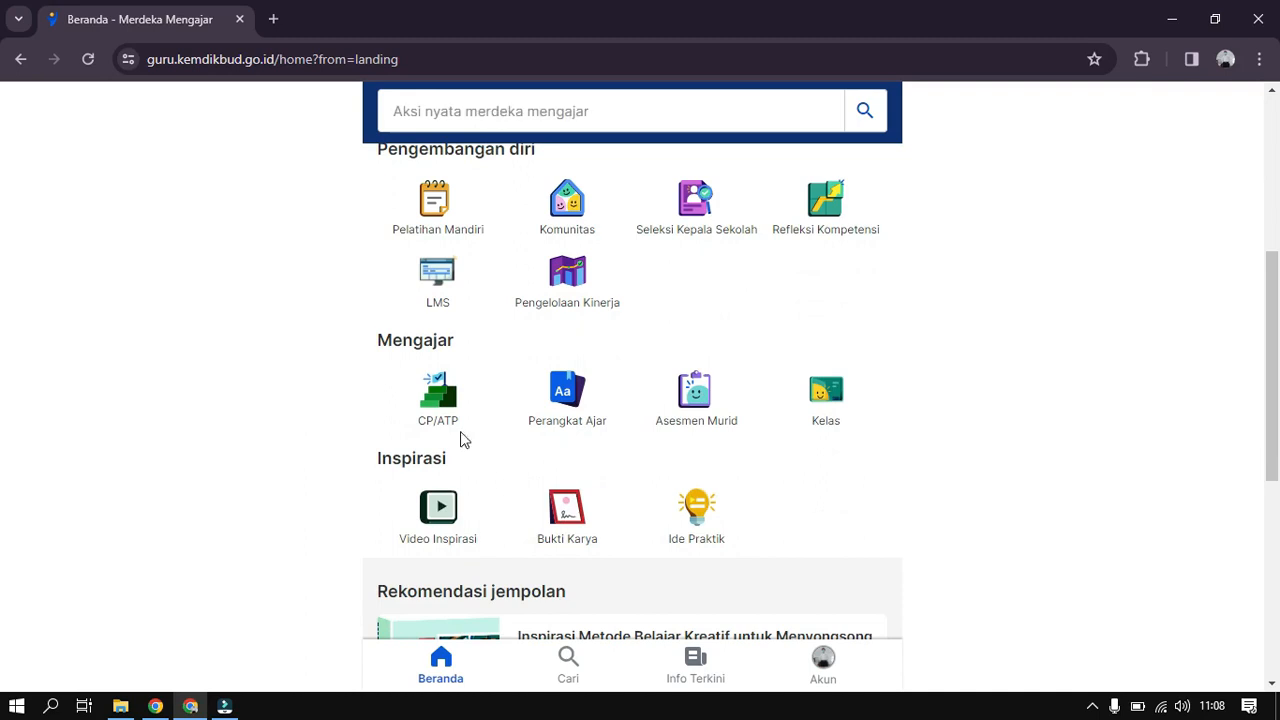
scroll(615, 457, down, 1)
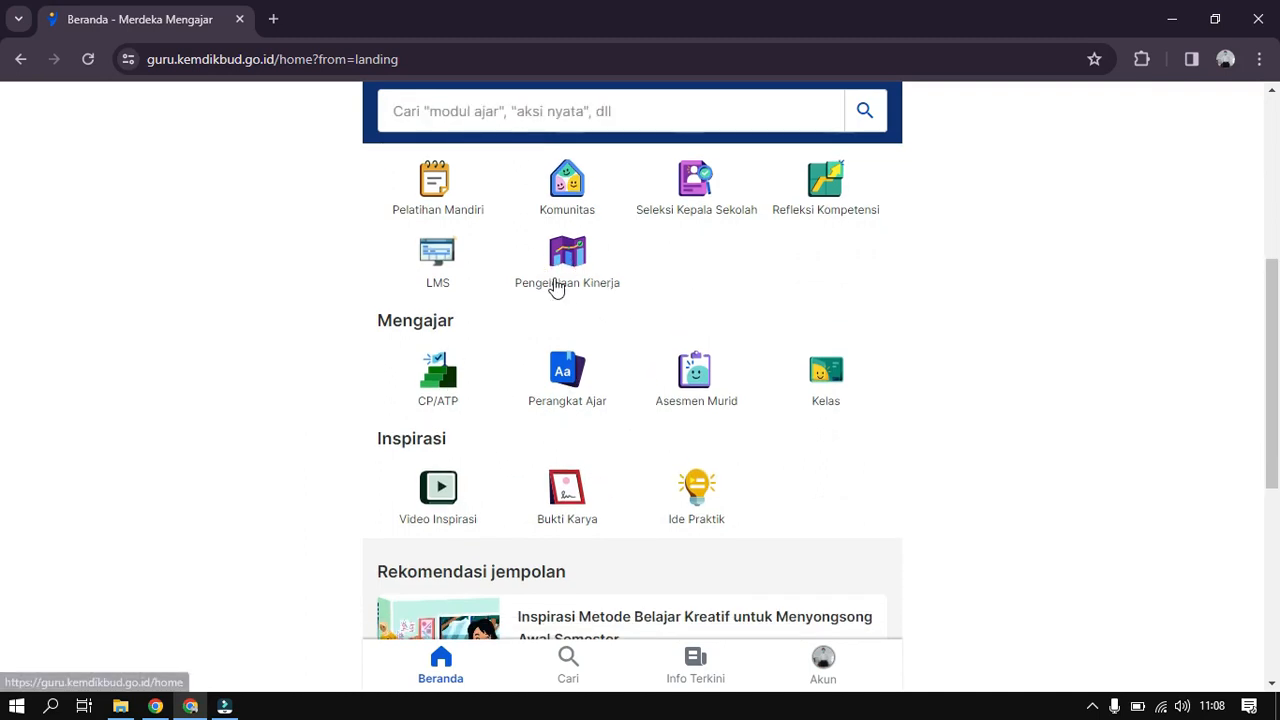
scroll(557, 287, up, 1)
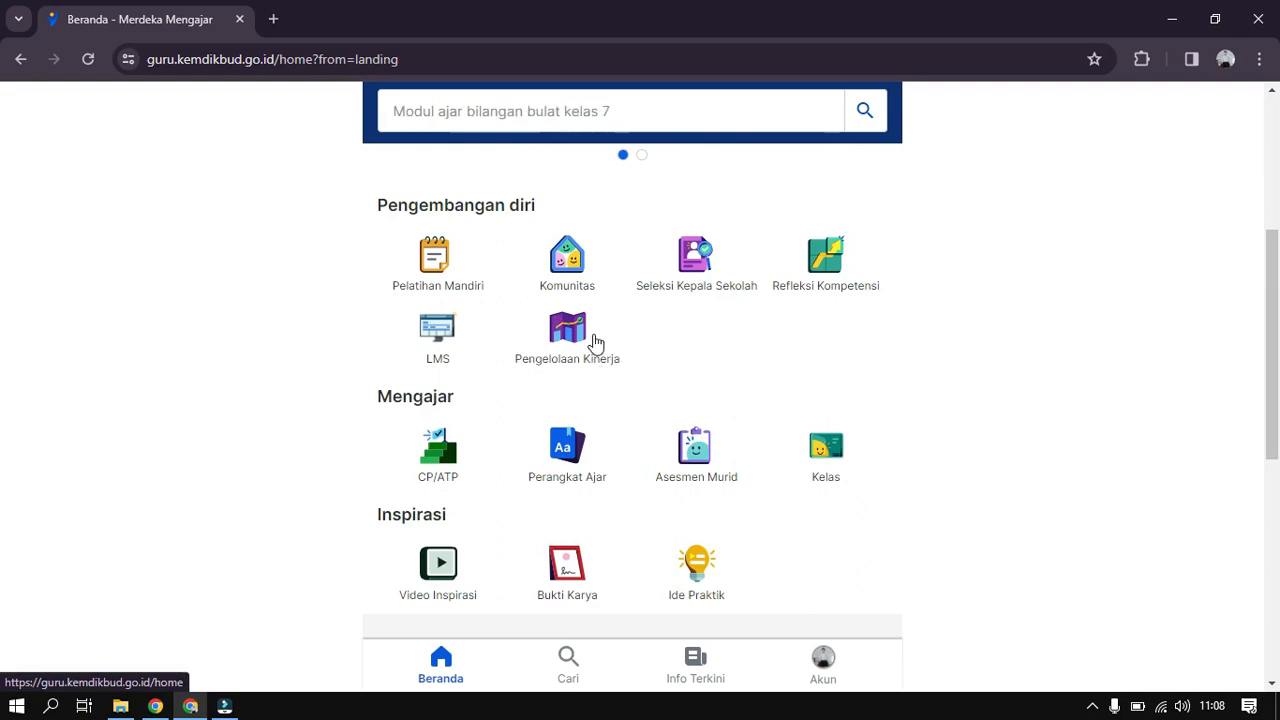
click(568, 330)
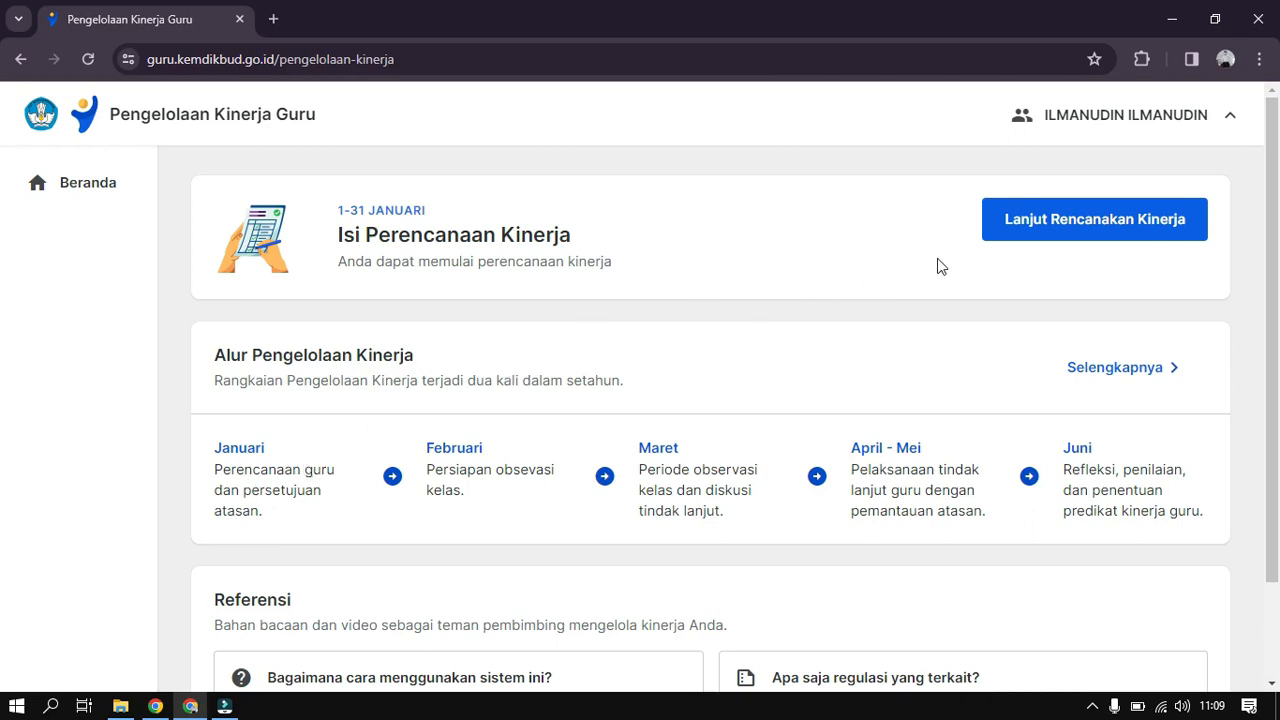
click(1062, 222)
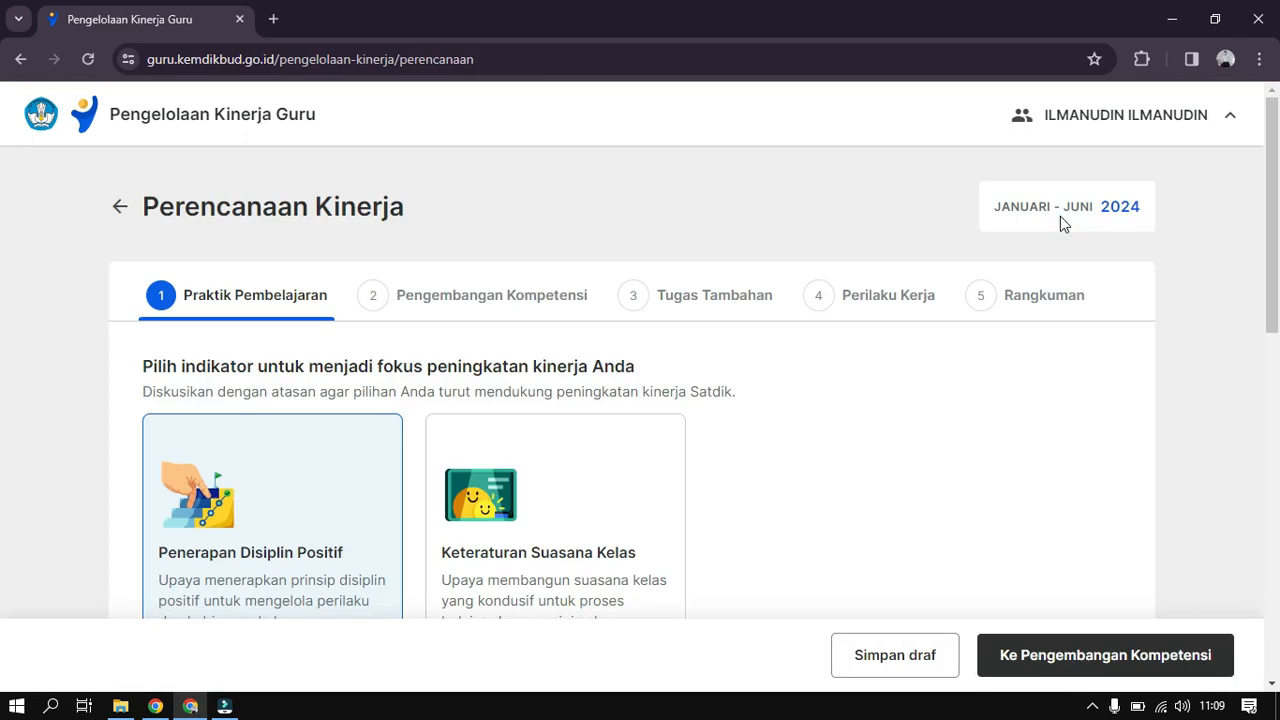
Review the performance-improvement indicators offered in the Praktik Pembelajaran stage
scroll(836, 467, down, 1)
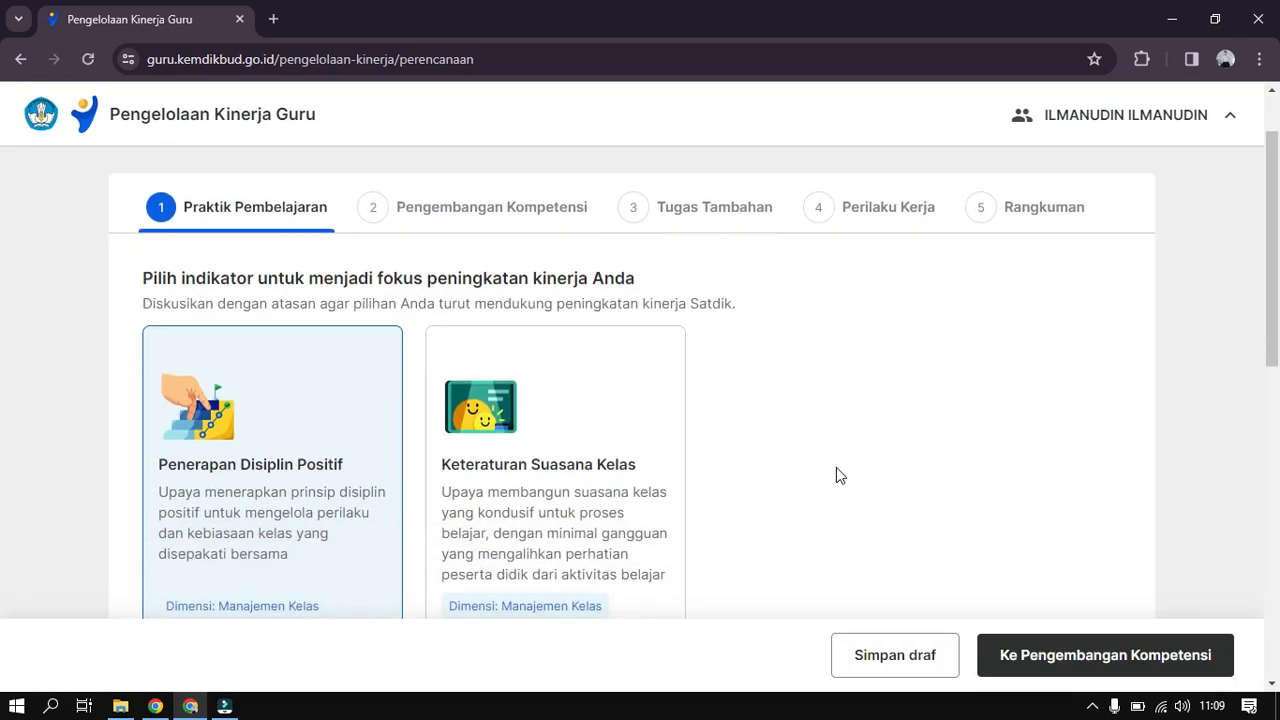
scroll(836, 467, up, 1)
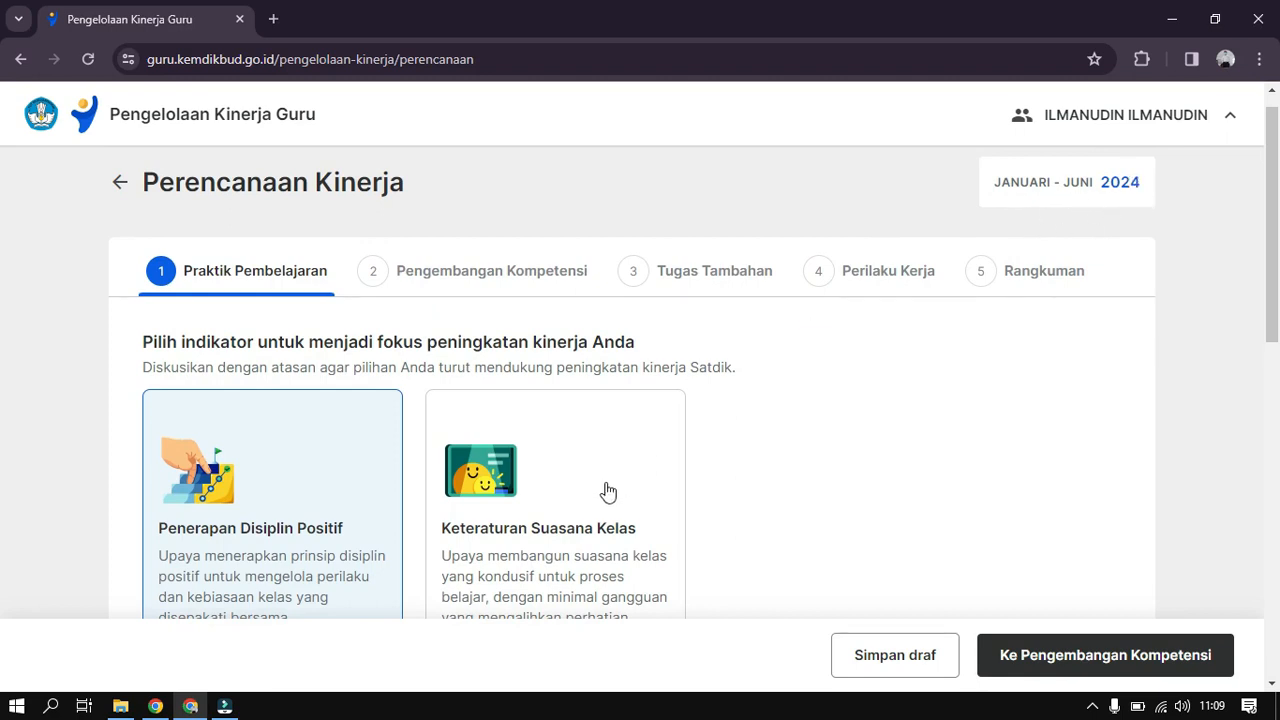
scroll(608, 490, down, 1)
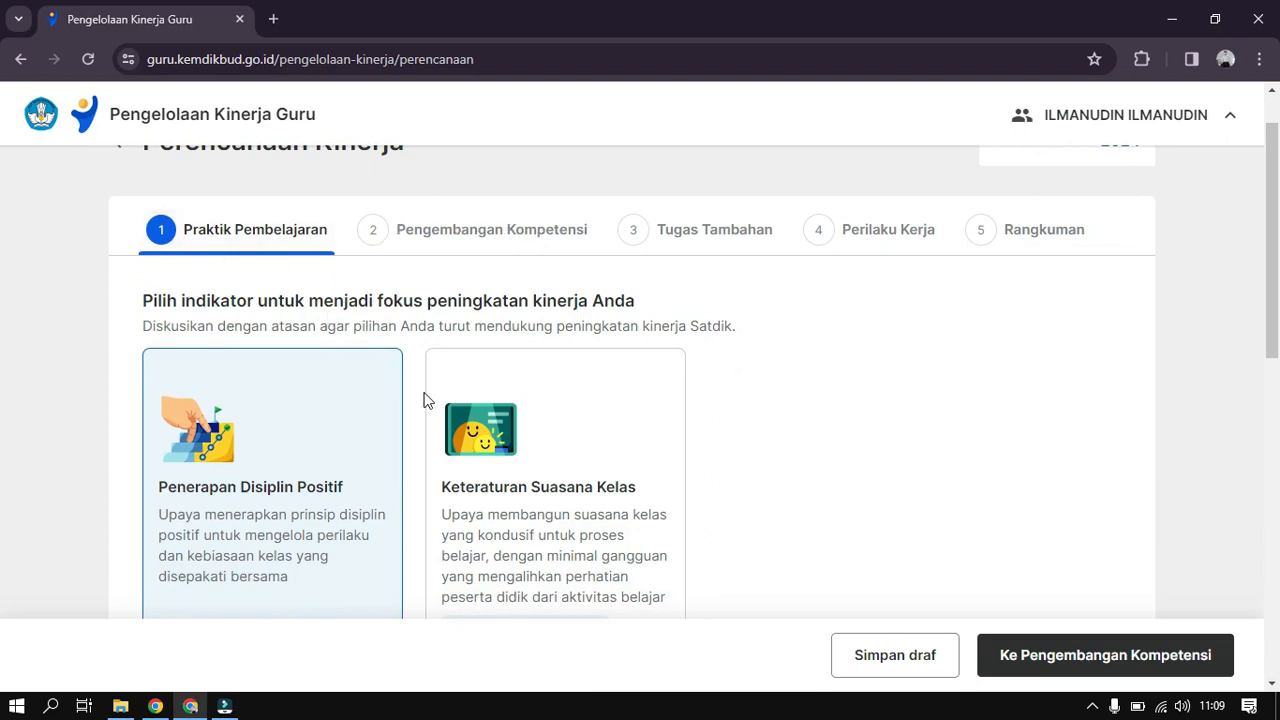
scroll(424, 400, down, 2)
scroll(424, 400, down, 1)
scroll(424, 400, up, 2)
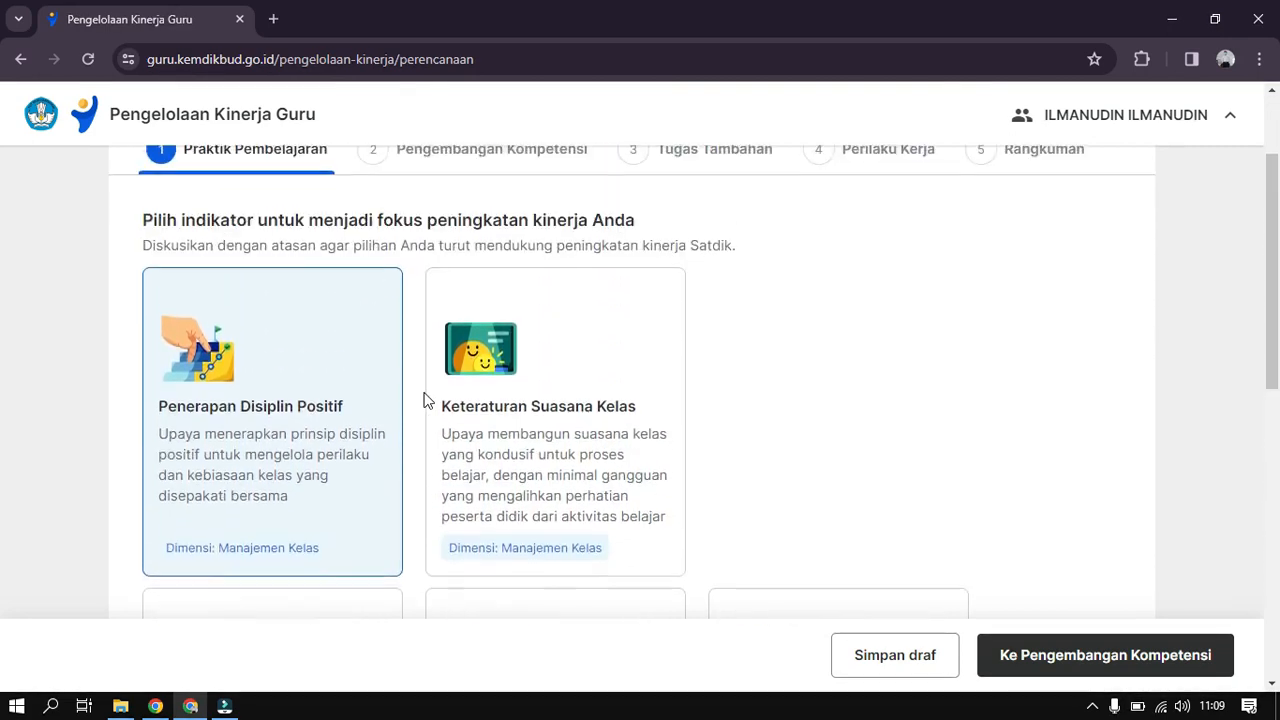
scroll(424, 400, down, 1)
scroll(424, 400, up, 3)
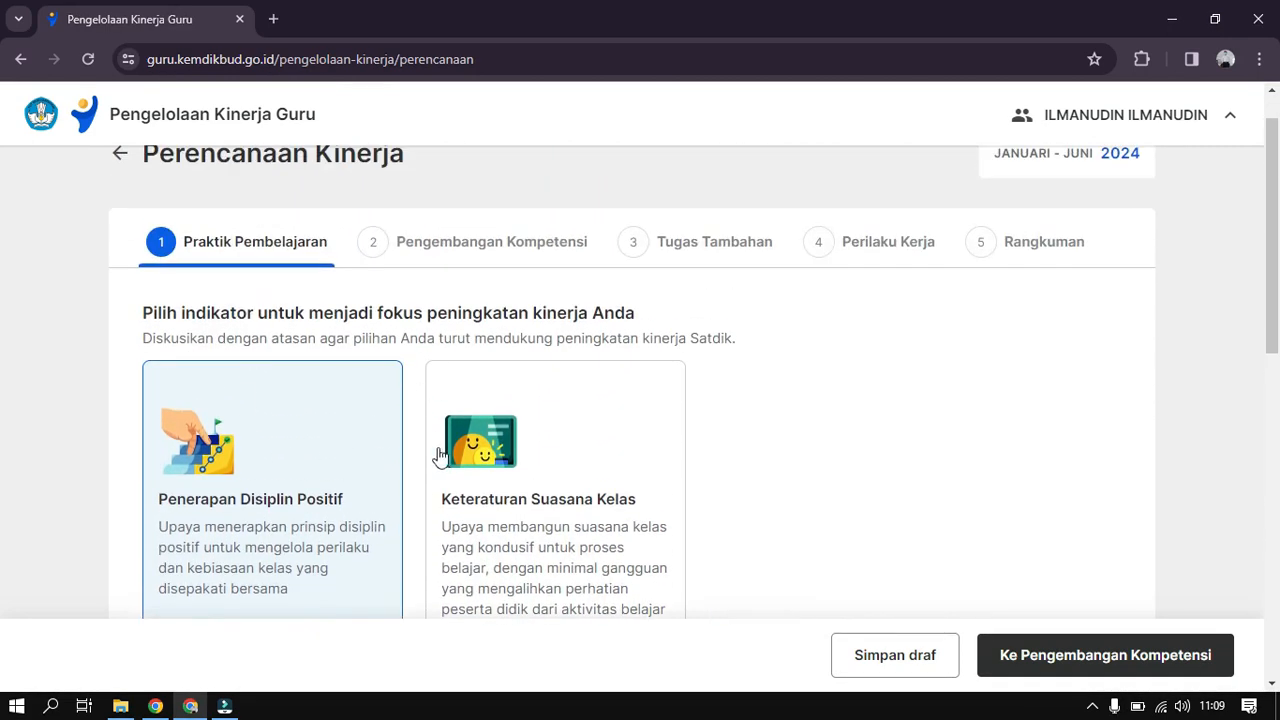
scroll(377, 455, down, 1)
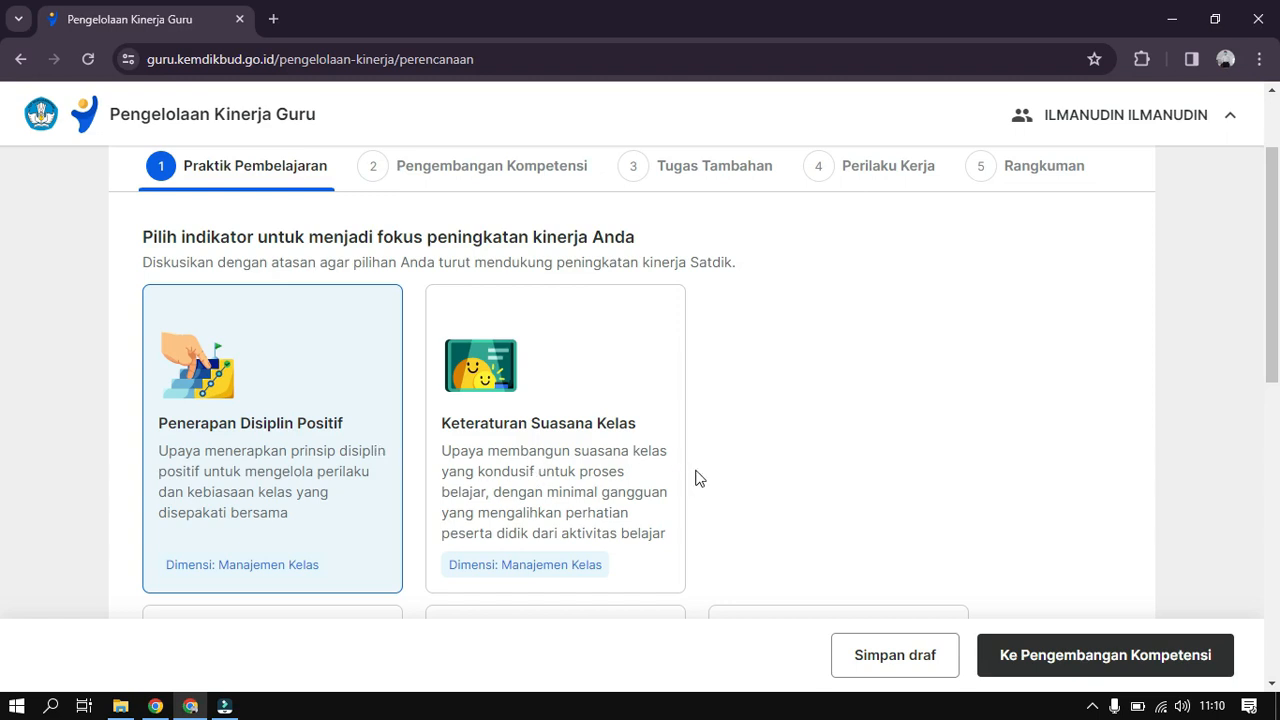
scroll(697, 478, up, 2)
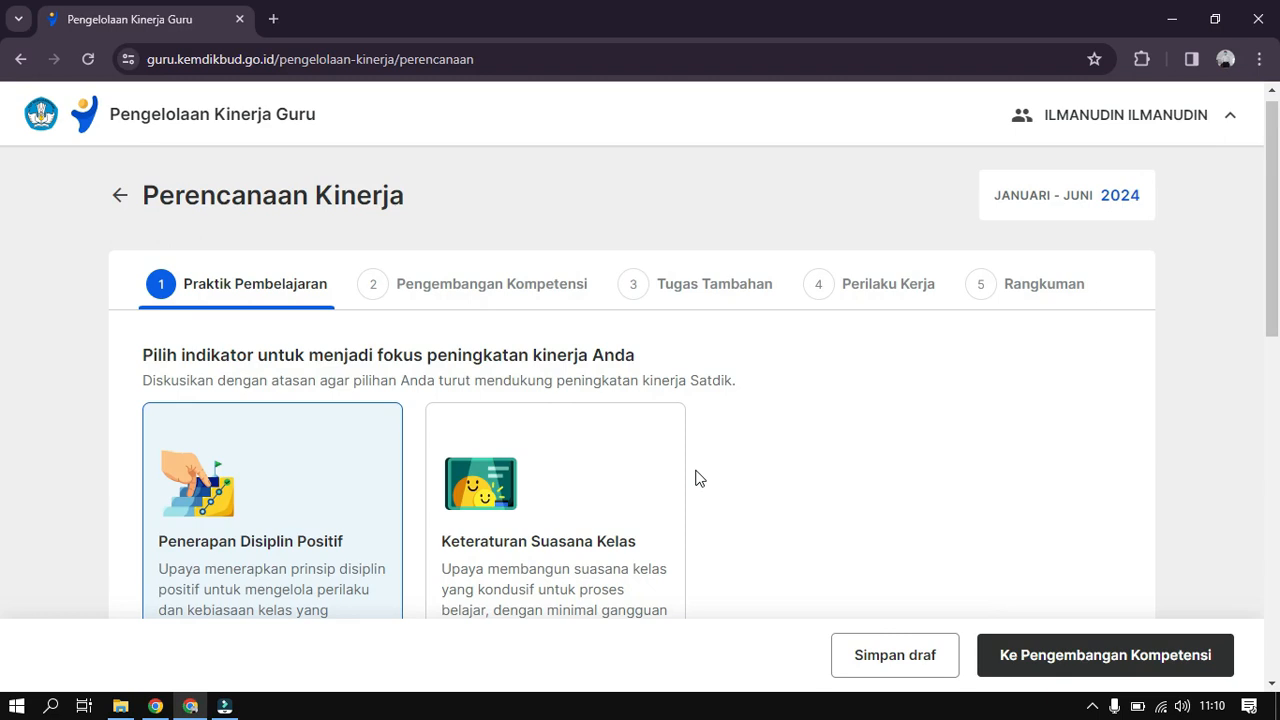
scroll(697, 478, down, 1)
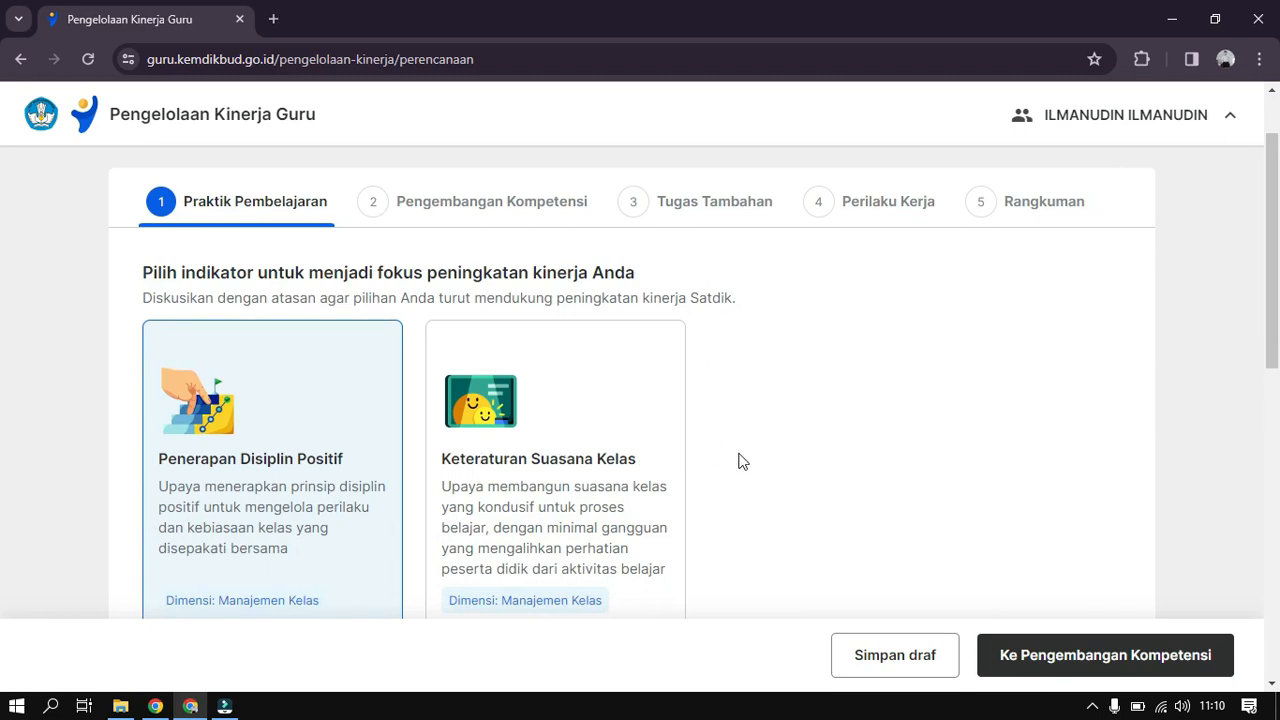
scroll(738, 461, down, 2)
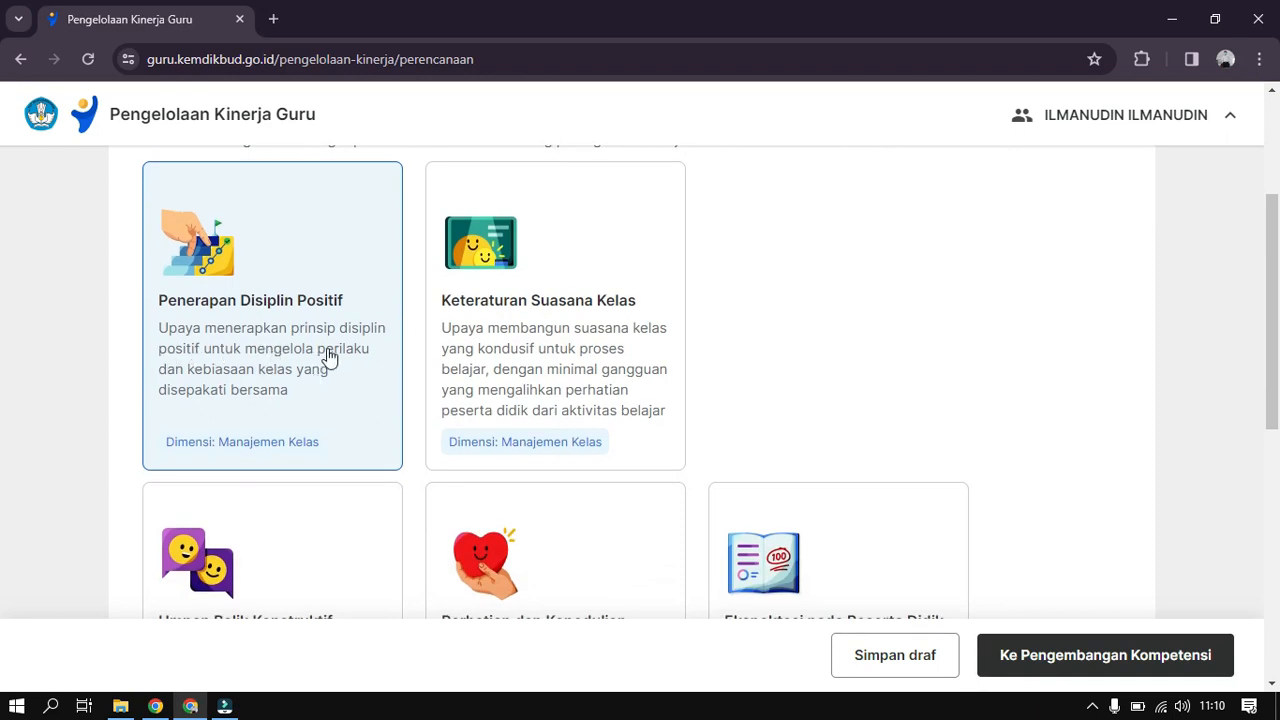
Try Keteraturan Suasana Kelas, switch the focus indicator back to Penerapan Disiplin Positif, and proceed to the Pengembangan Kompetensi stage
click(563, 350)
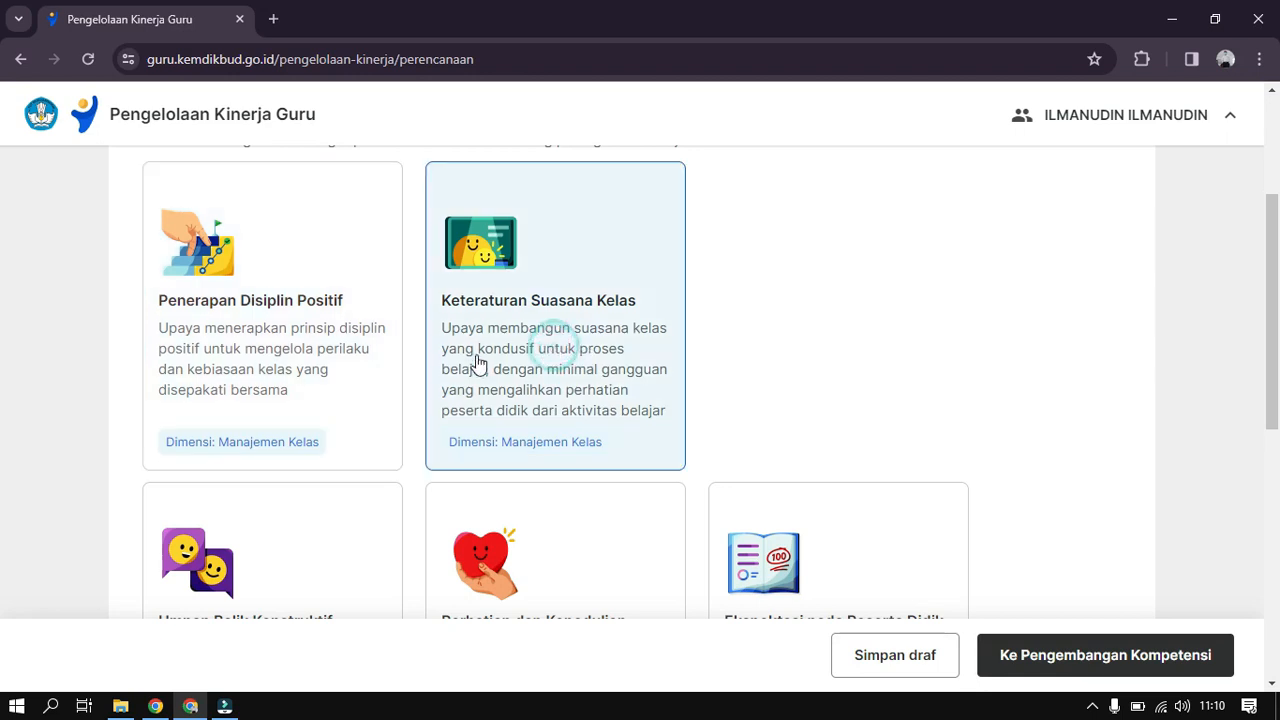
click(347, 377)
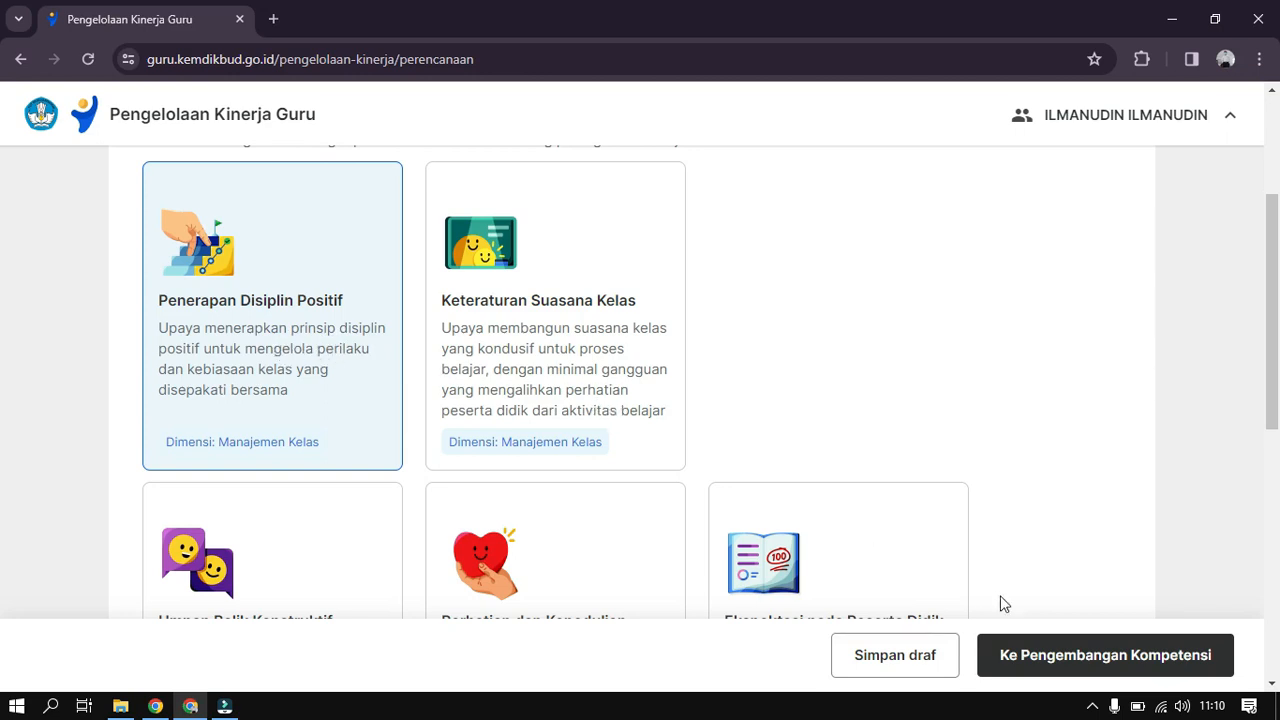
click(1071, 664)
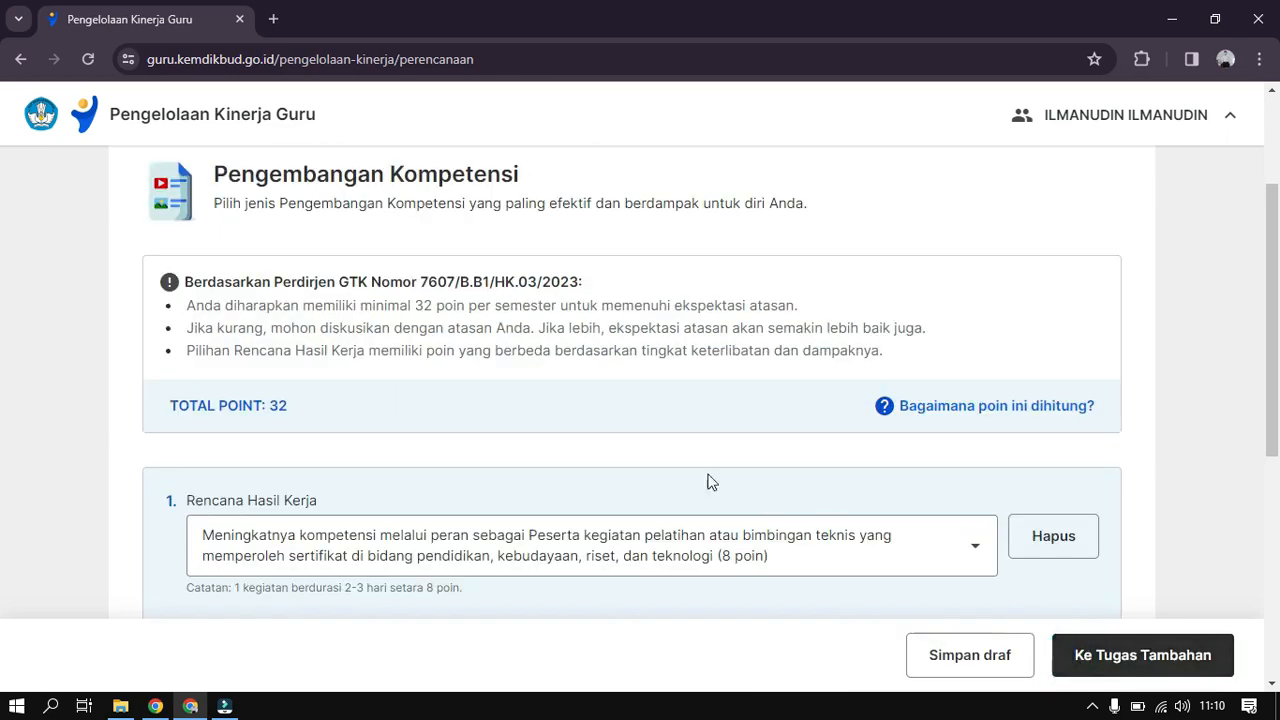
Examine the point rules, the total points and both Rencana Hasil Kerja entries in the Pengembangan Kompetensi stage
scroll(630, 453, up, 2)
scroll(630, 453, down, 1)
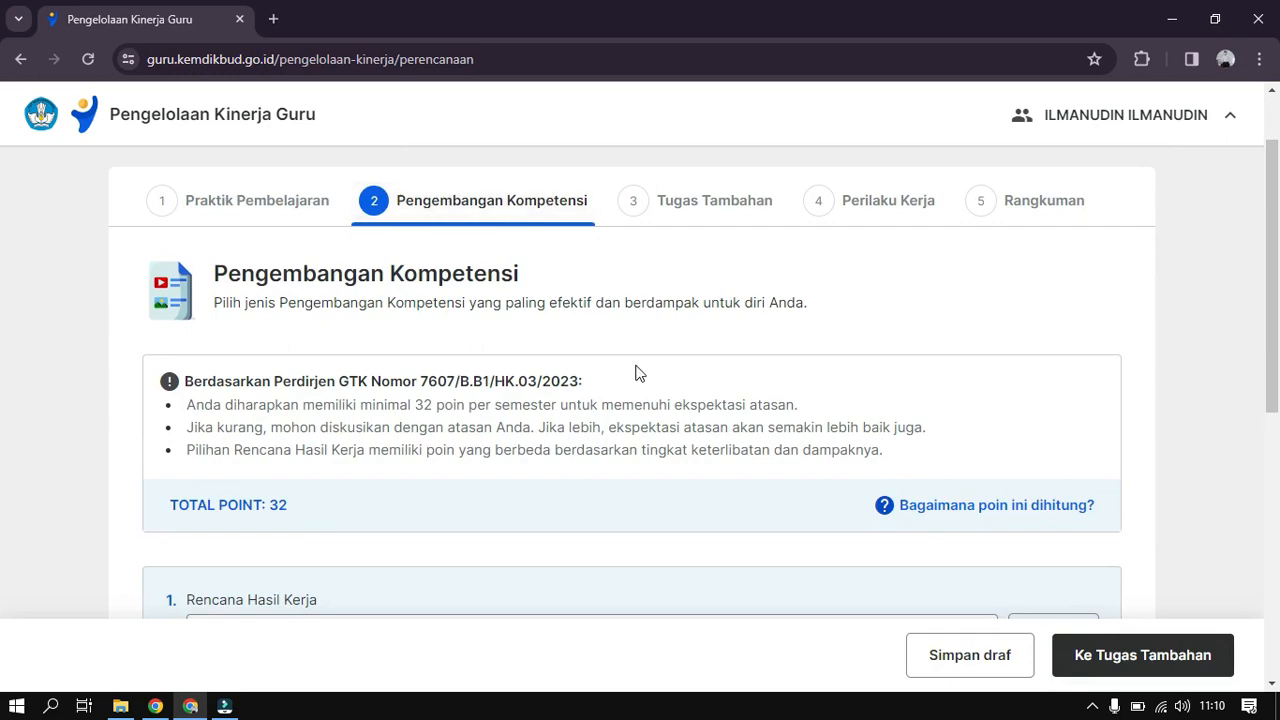
scroll(637, 373, down, 1)
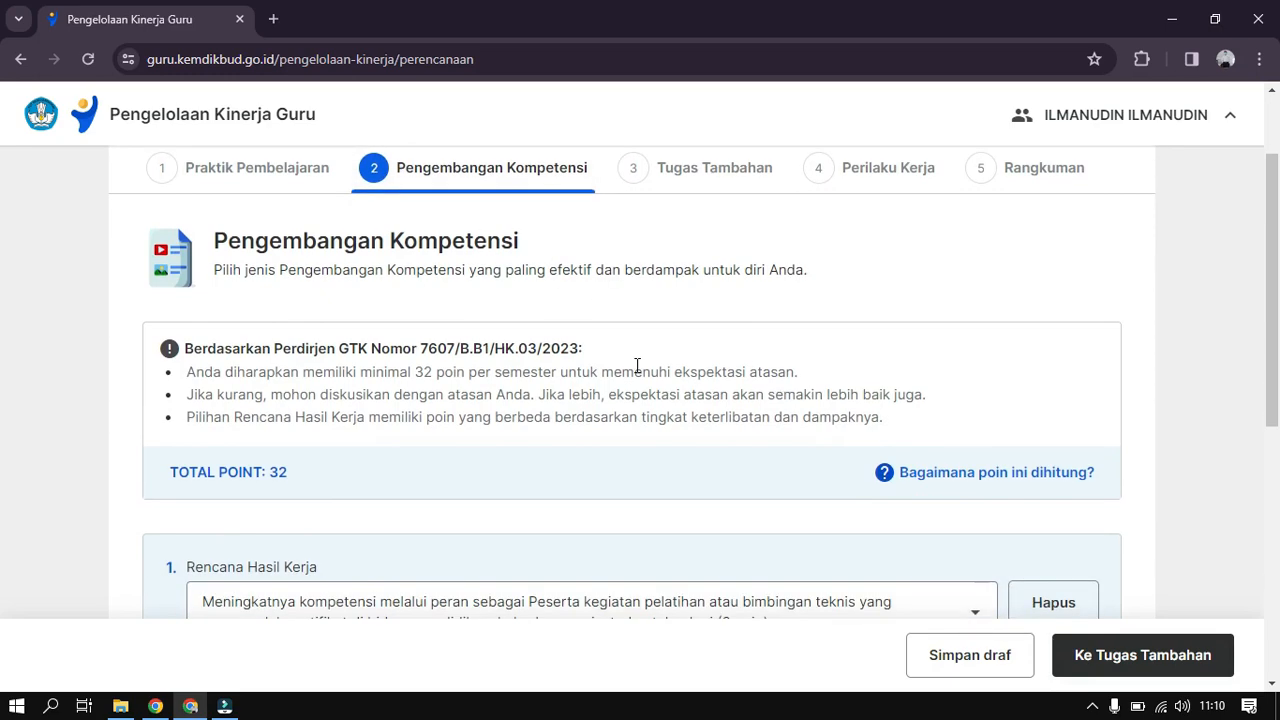
scroll(637, 366, down, 2)
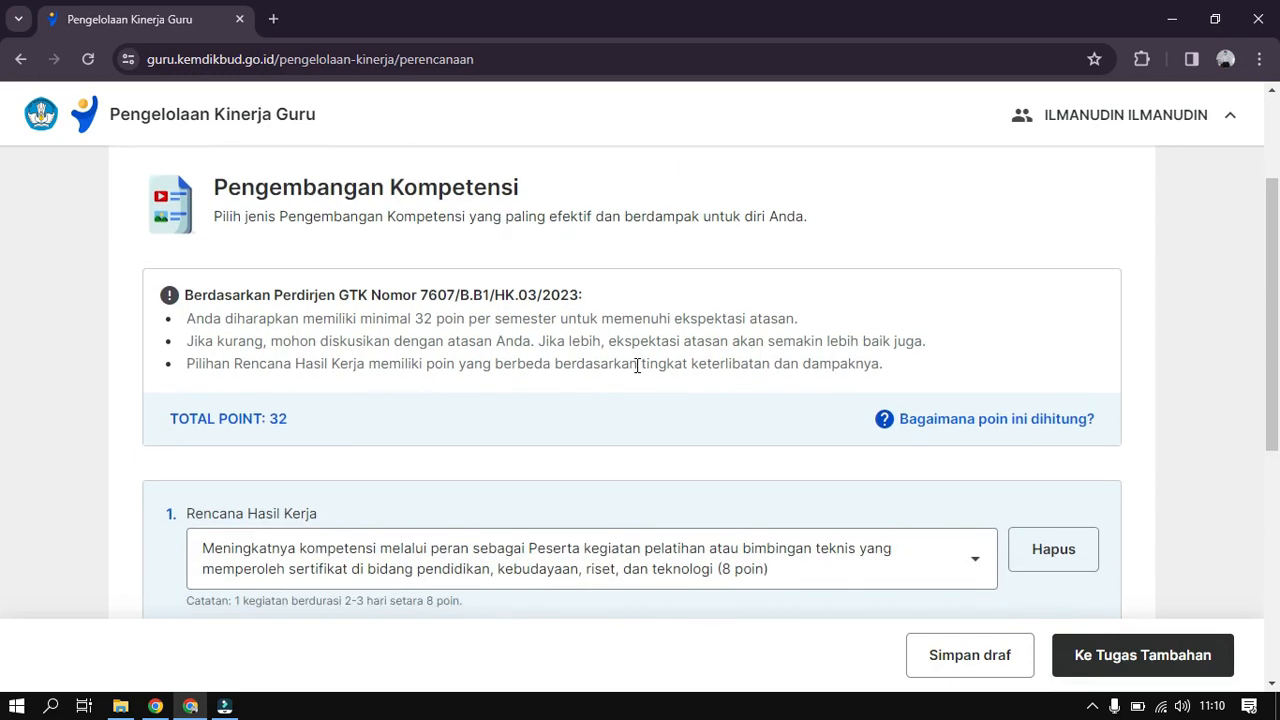
scroll(584, 364, up, 2)
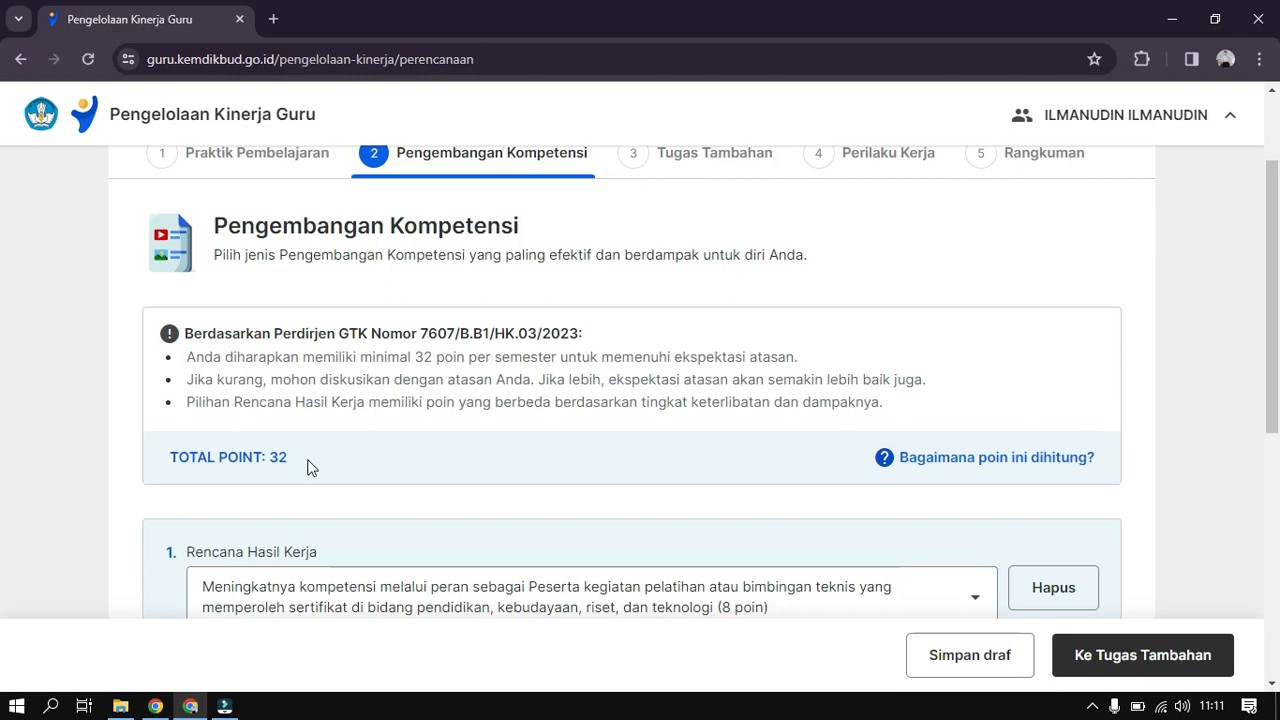
scroll(310, 467, down, 2)
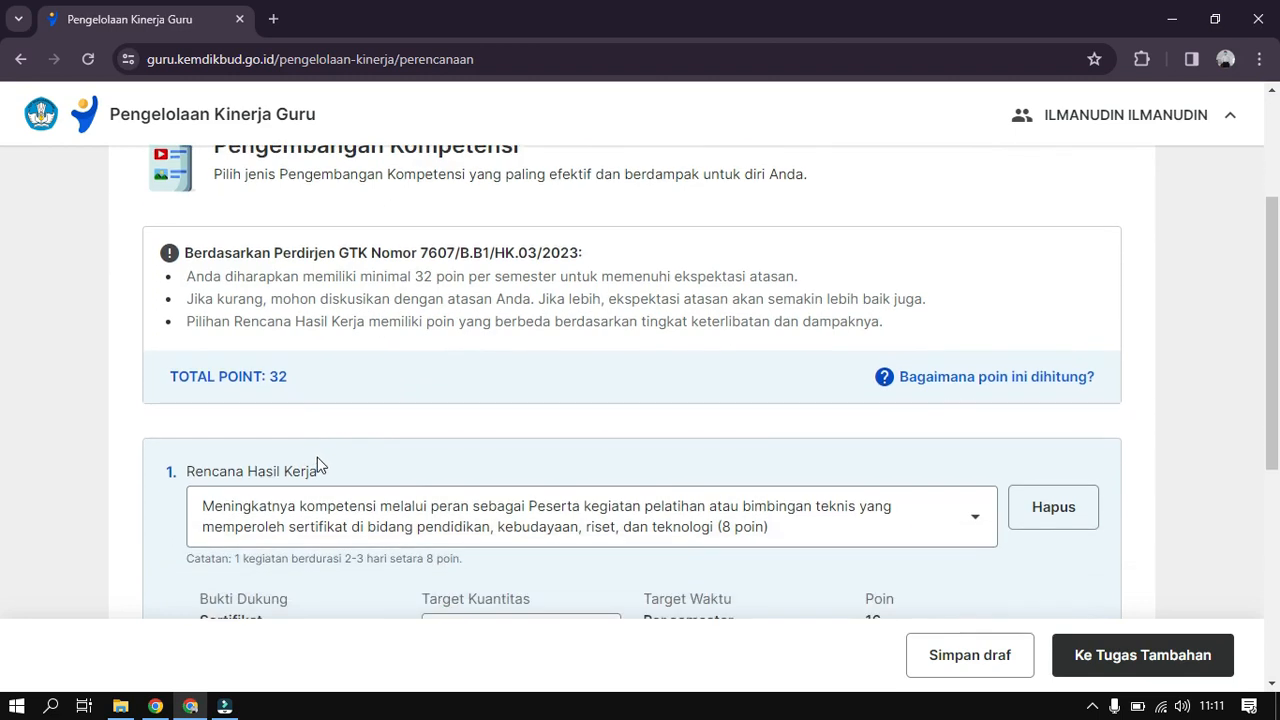
scroll(446, 436, down, 4)
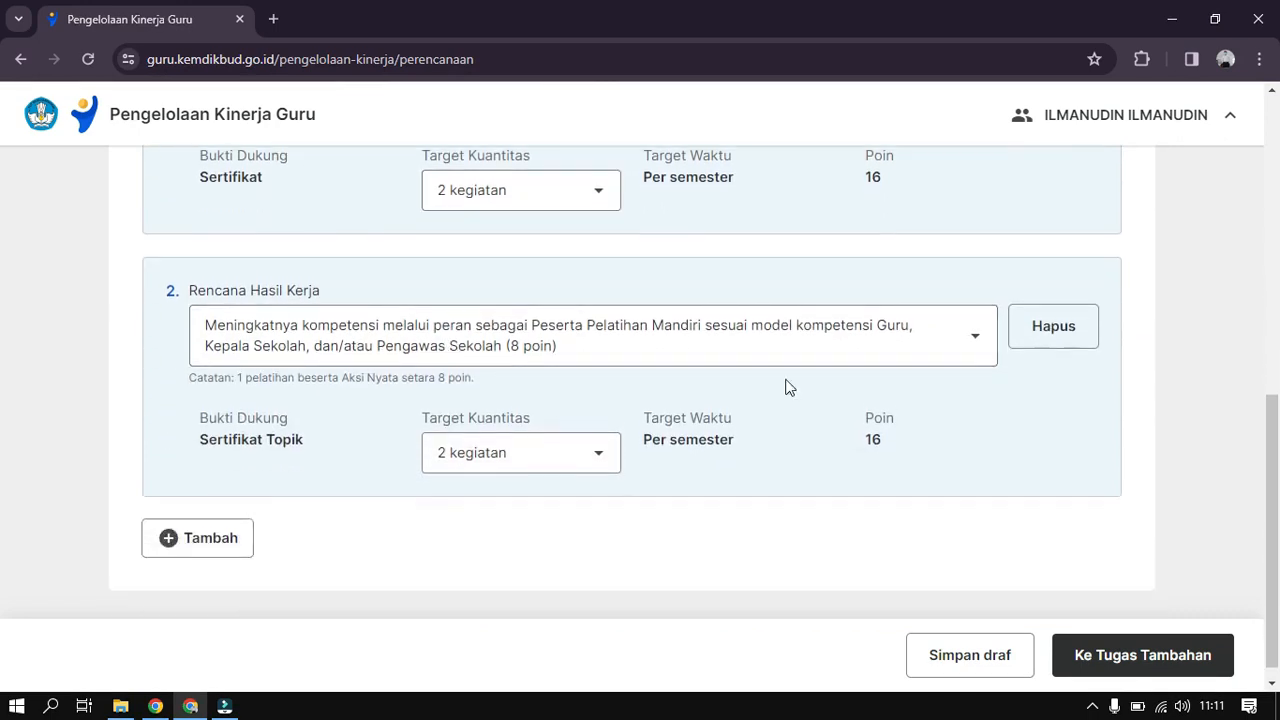
Delete both existing Rencana Hasil Kerja entries in the Pengembangan Kompetensi stage and check the point requirement
click(1043, 327)
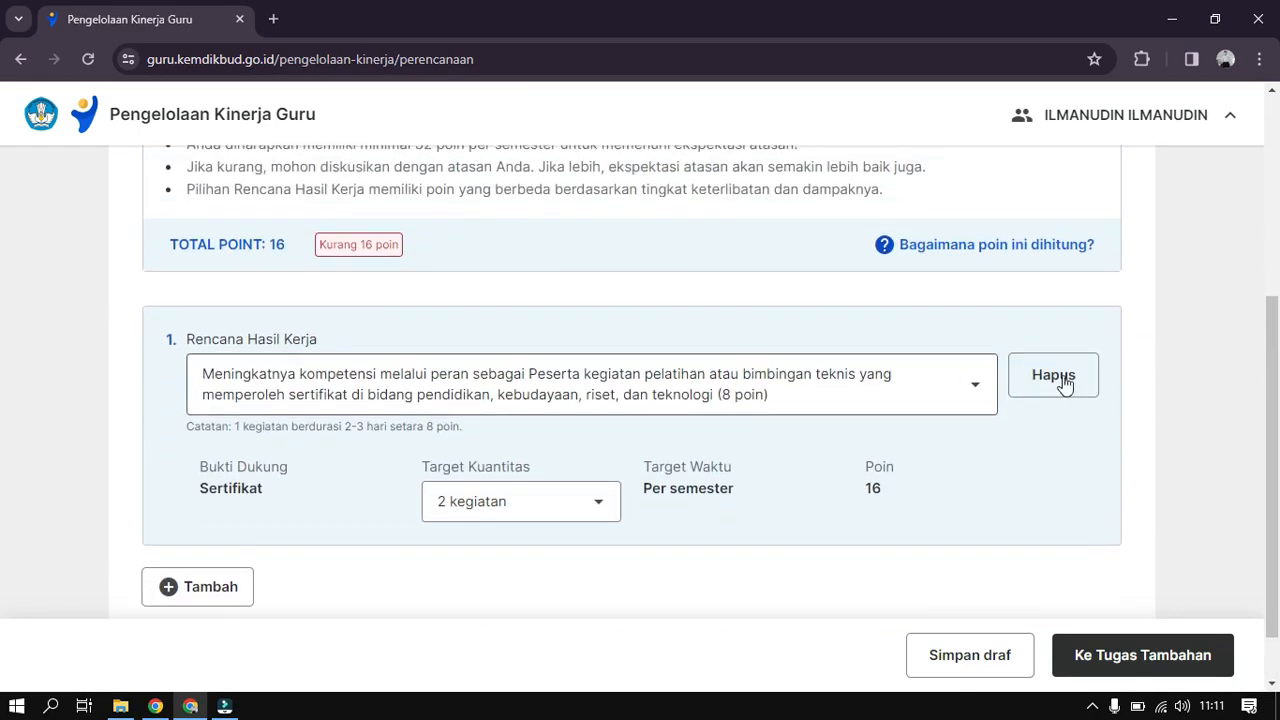
click(1087, 387)
scroll(694, 437, up, 1)
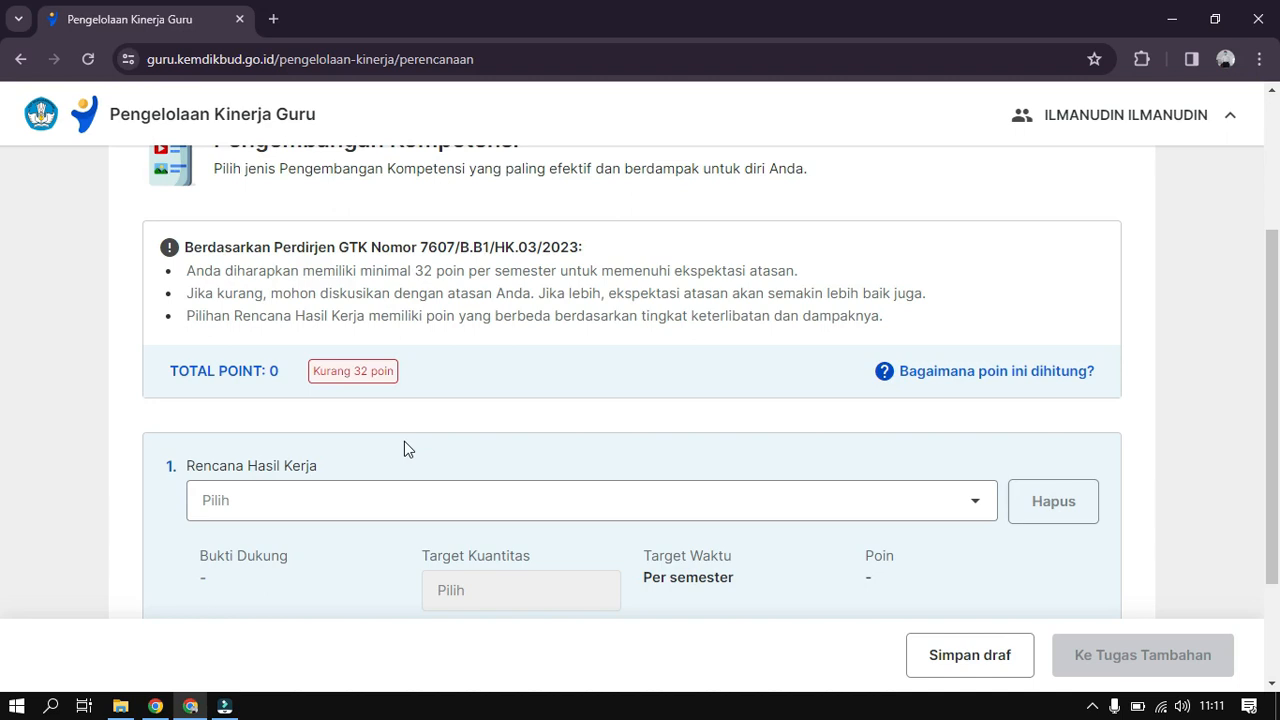
scroll(404, 441, up, 1)
scroll(404, 441, up, 2)
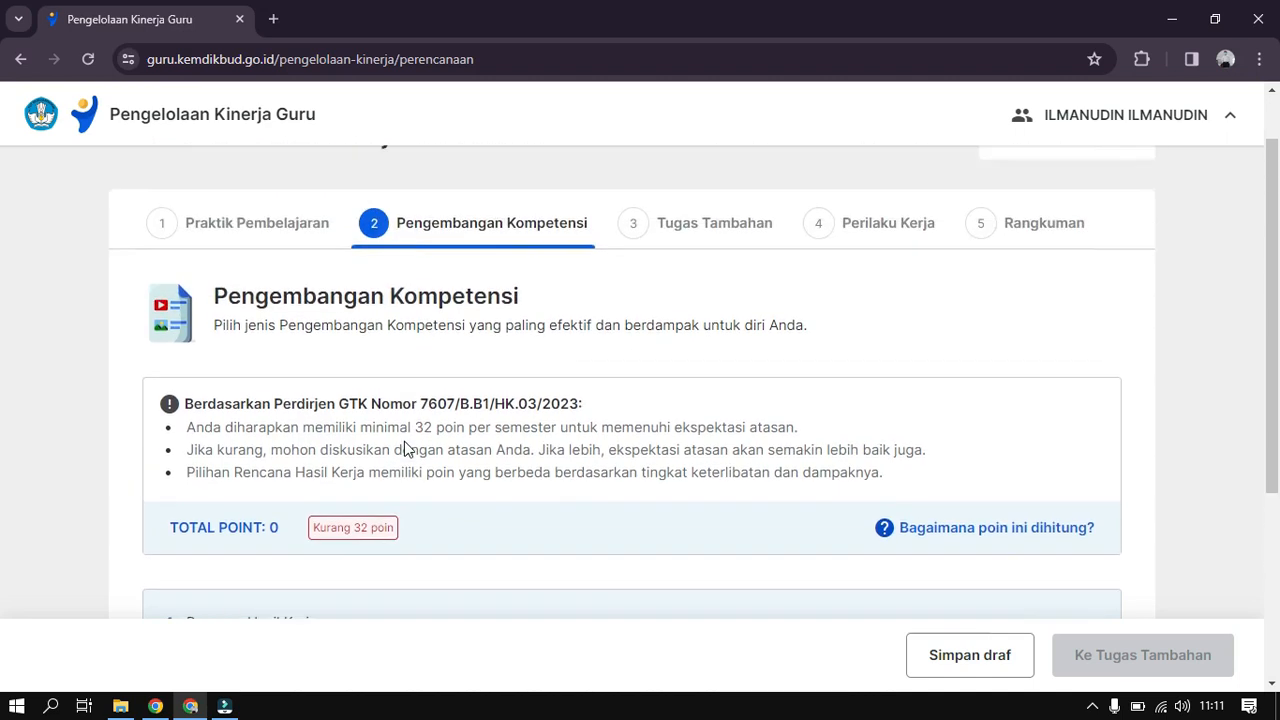
scroll(404, 441, down, 1)
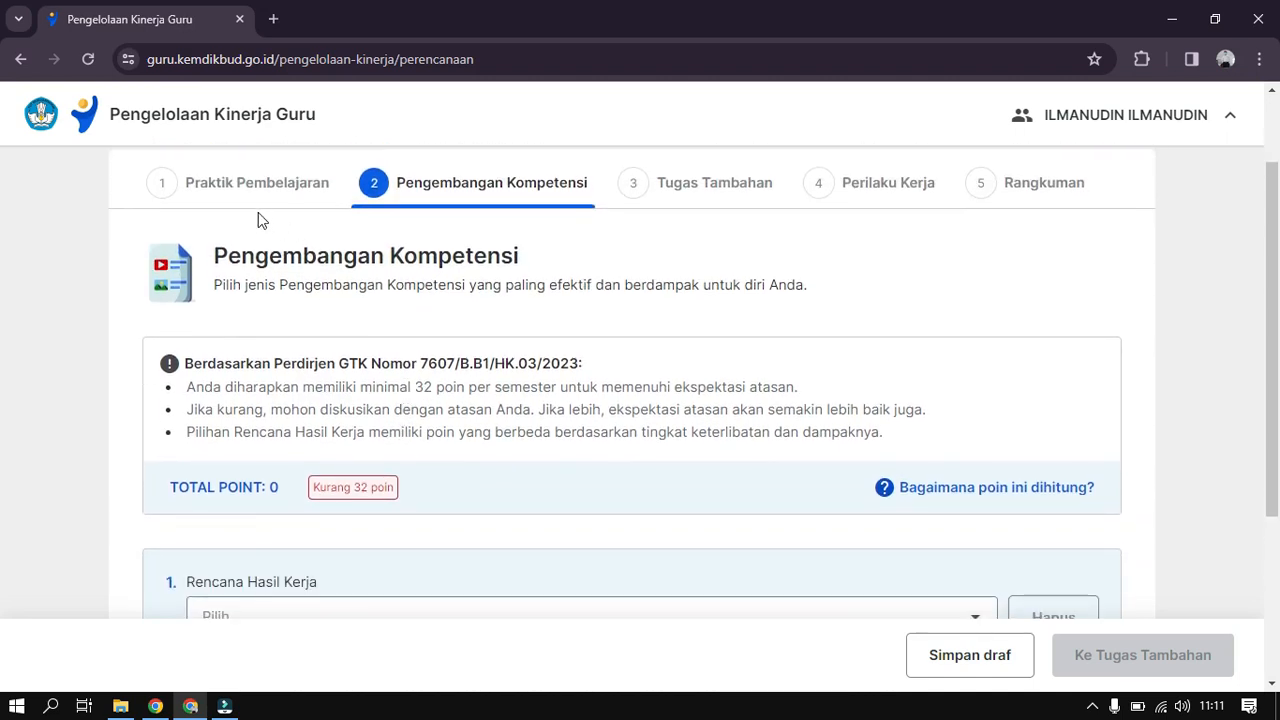
scroll(407, 362, down, 1)
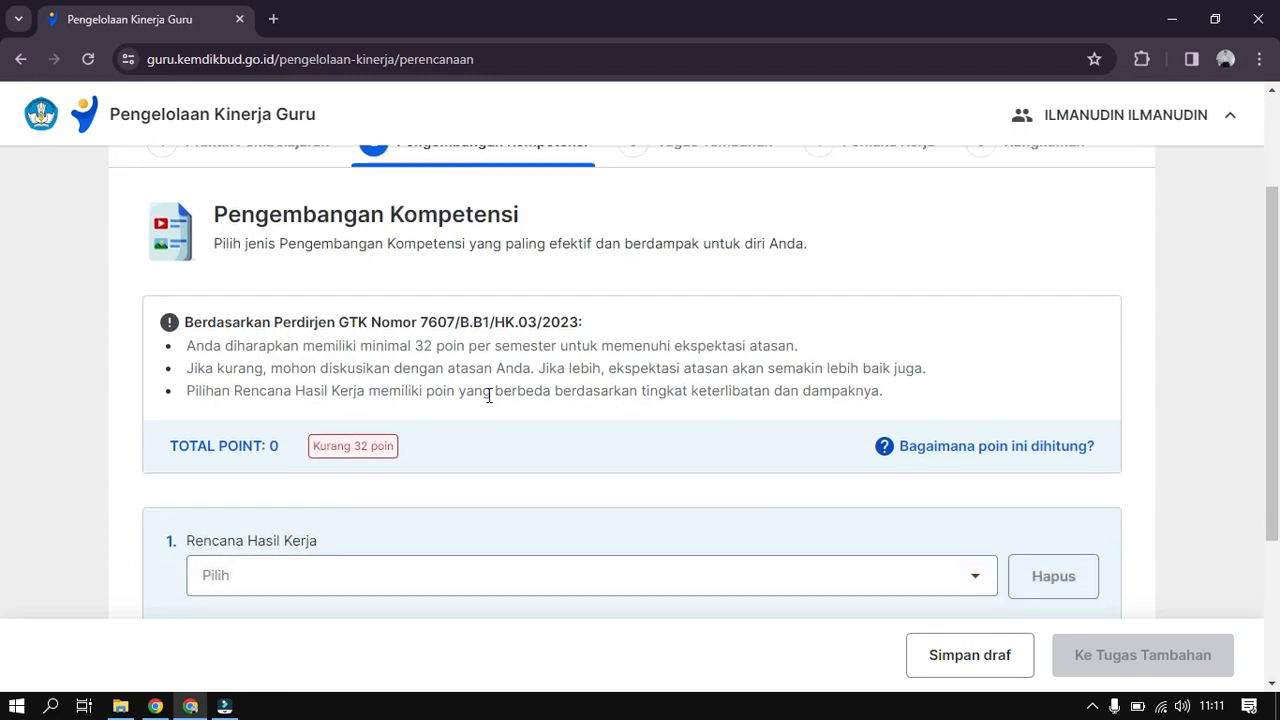
scroll(485, 392, down, 1)
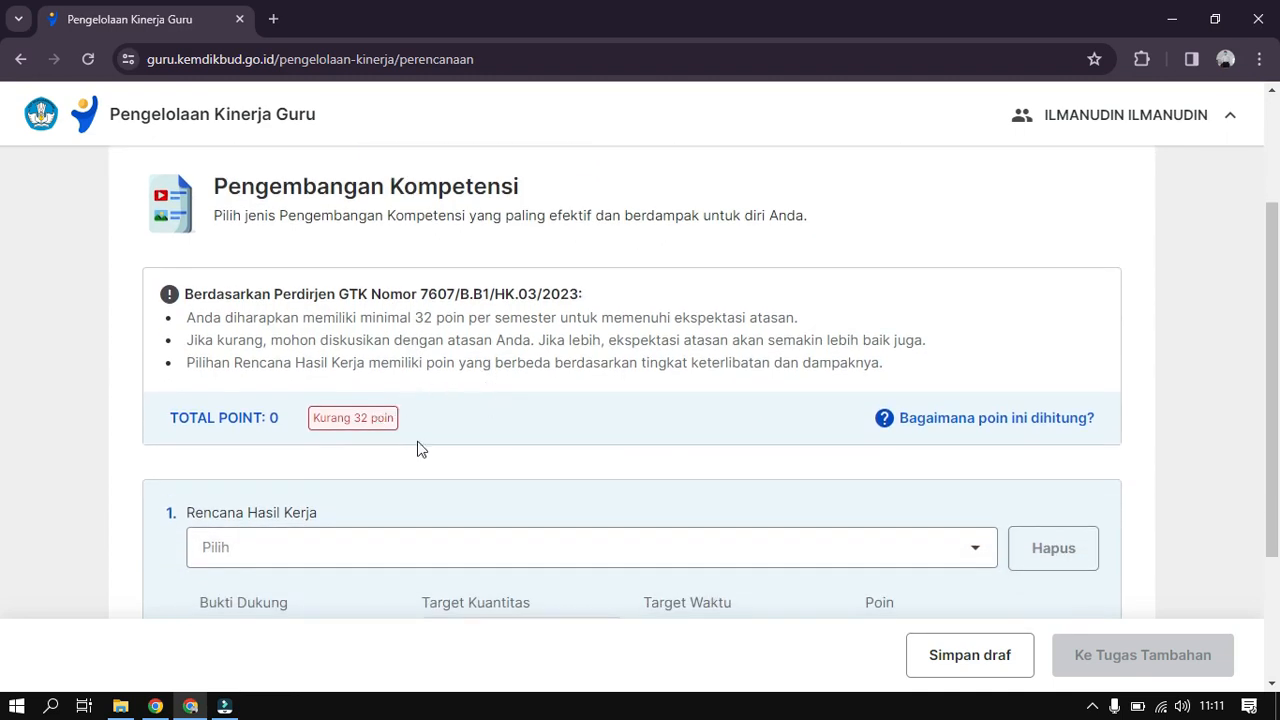
scroll(420, 450, down, 1)
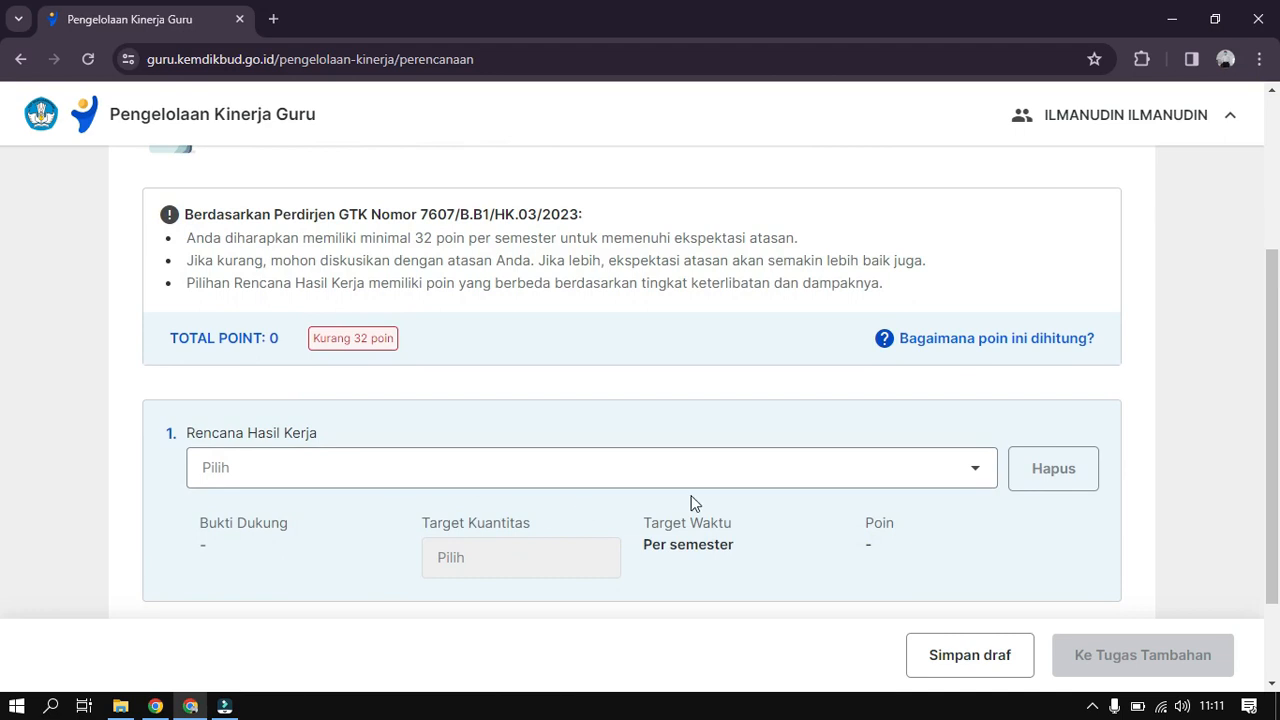
Examine the available options and their point values for the first Rencana Hasil Kerja
click(963, 475)
scroll(787, 511, down, 1)
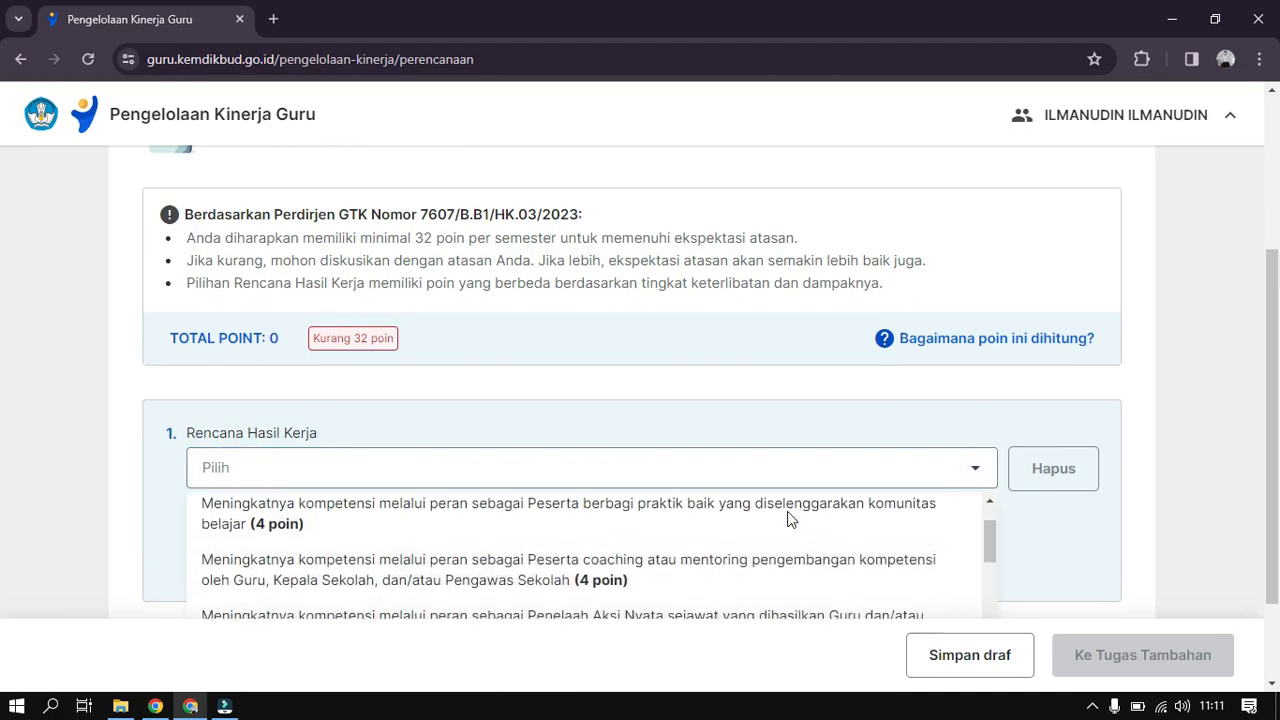
scroll(787, 519, up, 1)
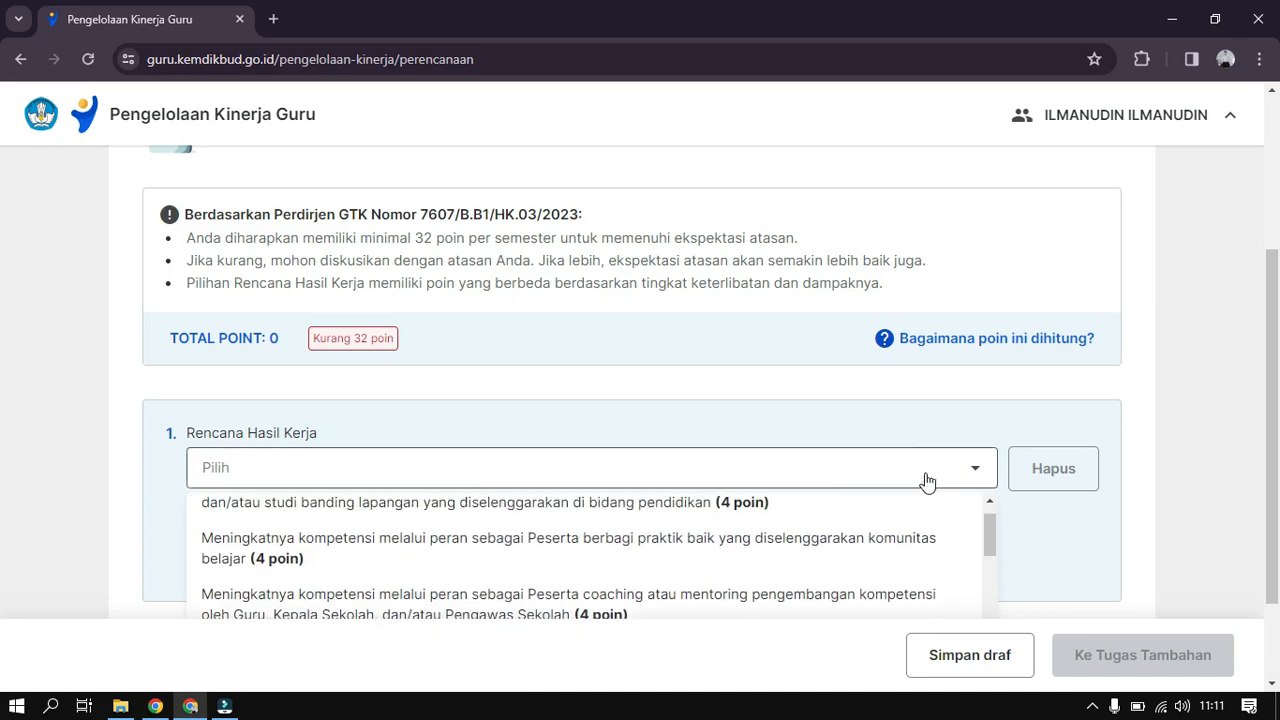
scroll(895, 420, down, 1)
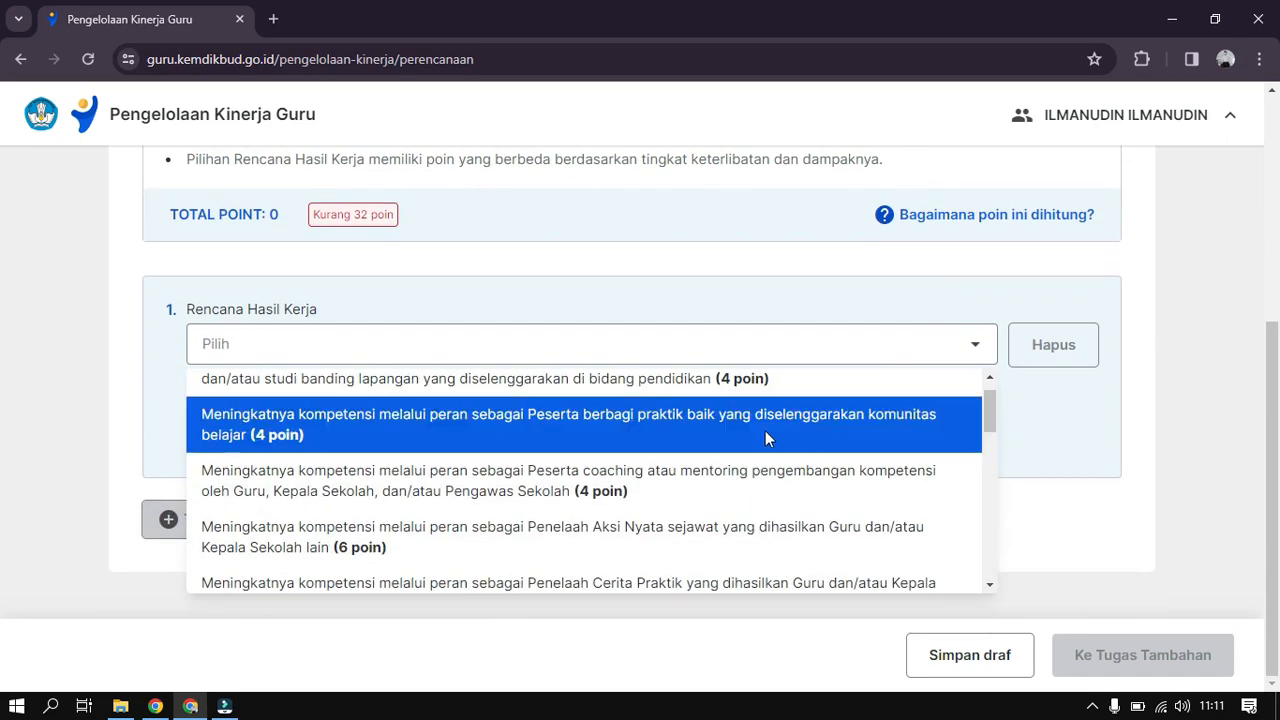
scroll(766, 431, up, 1)
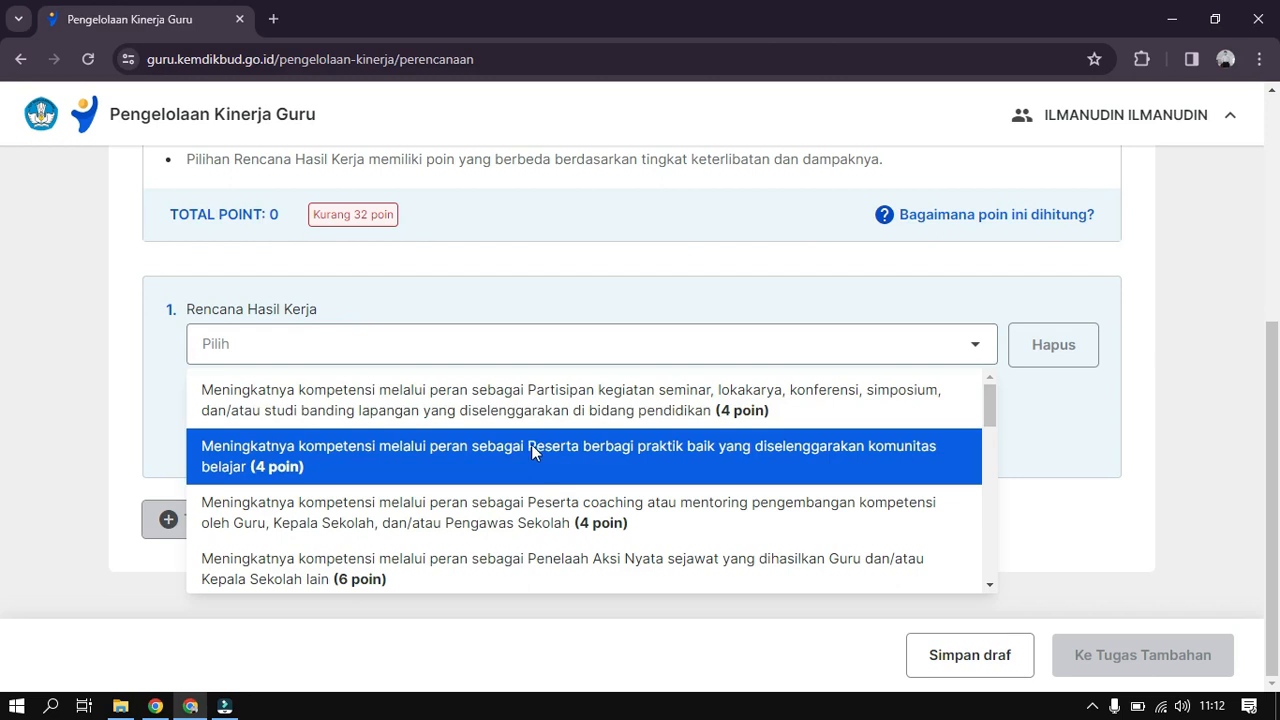
scroll(531, 450, down, 1)
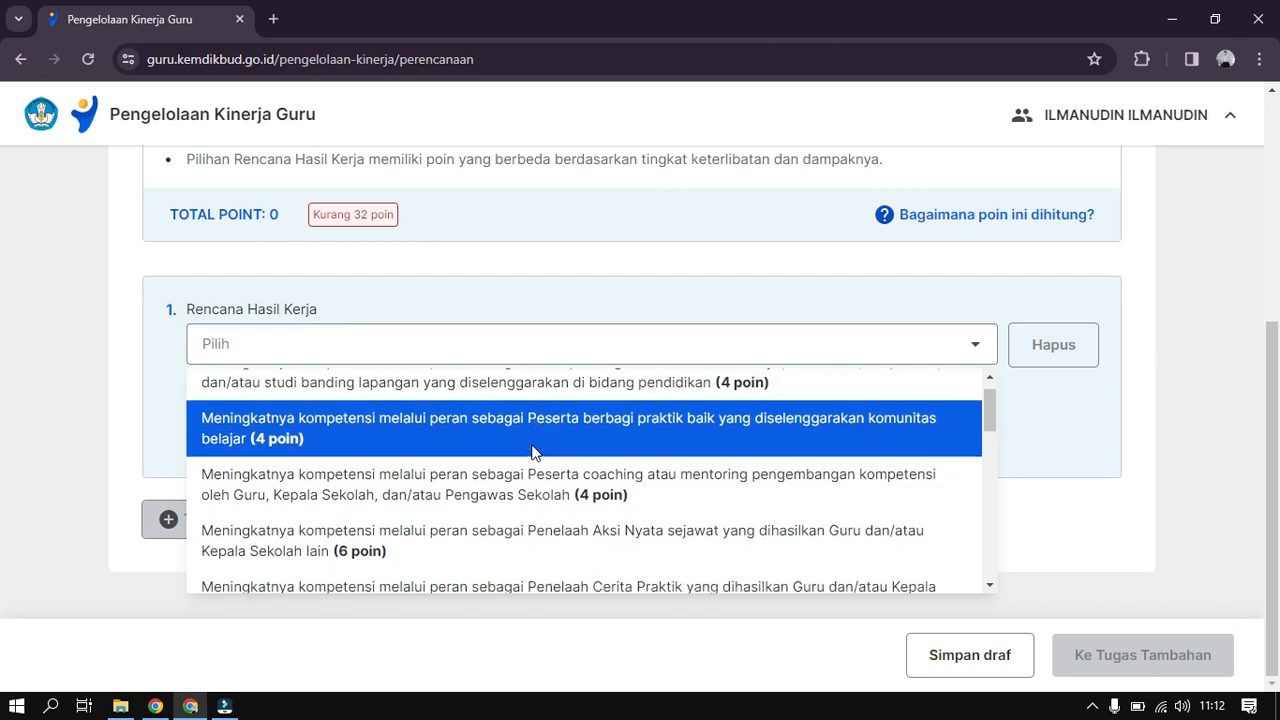
scroll(531, 450, down, 1)
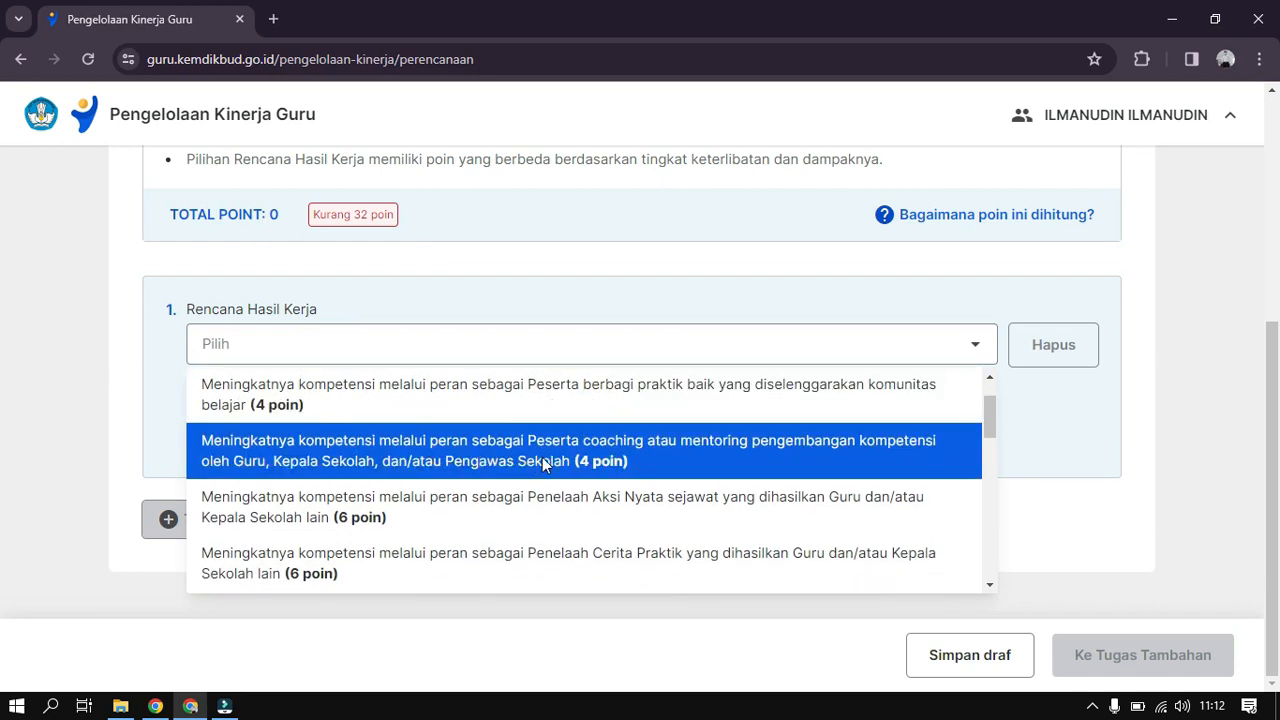
scroll(615, 463, down, 1)
scroll(615, 463, down, 1)
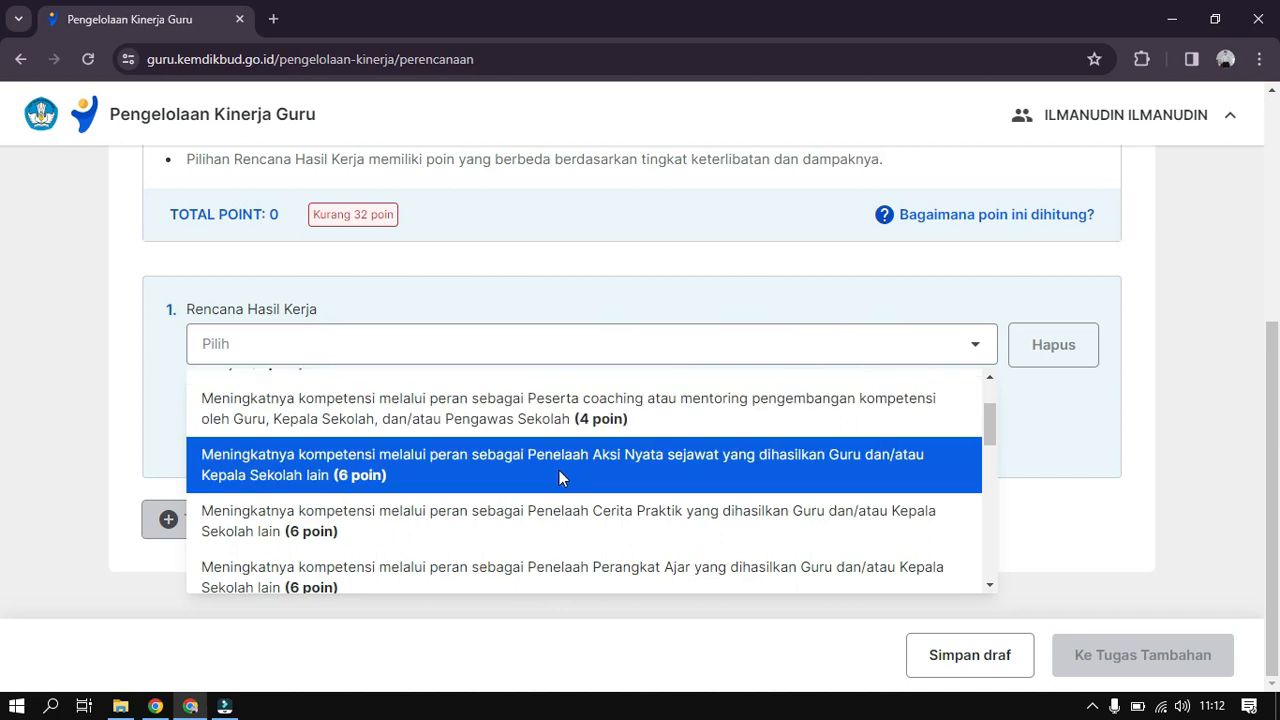
scroll(547, 478, down, 1)
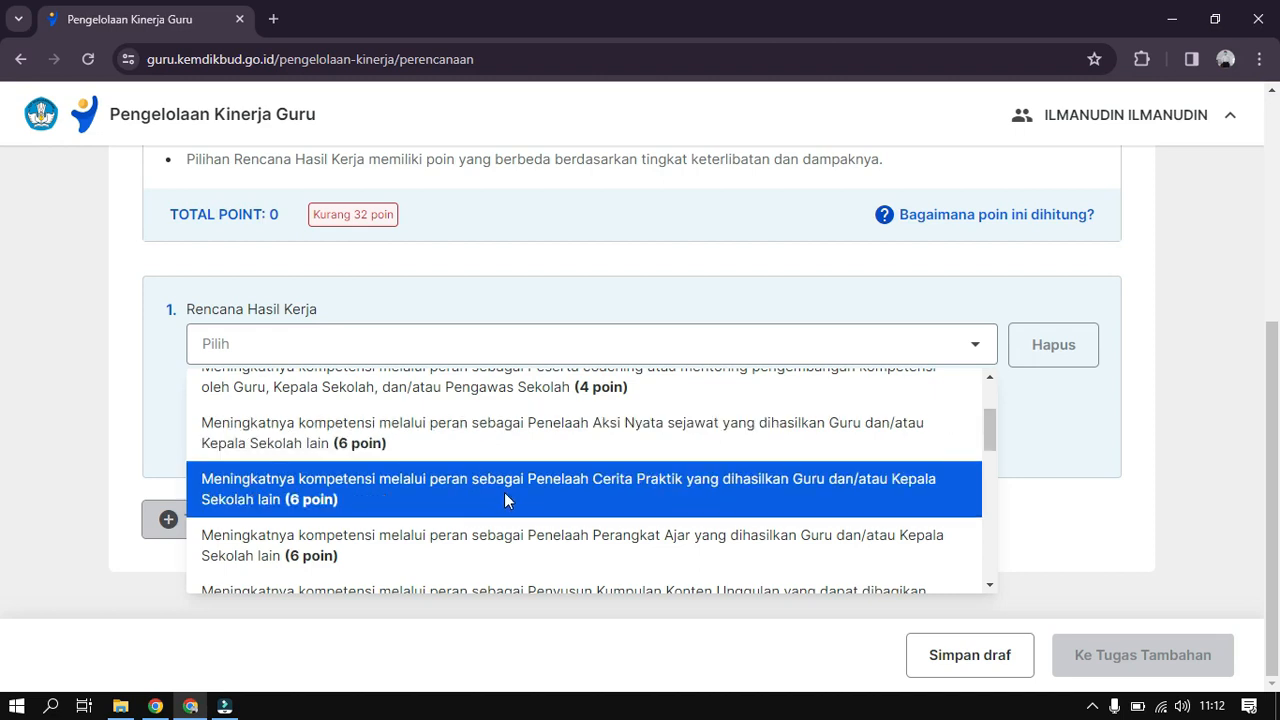
scroll(577, 500, down, 2)
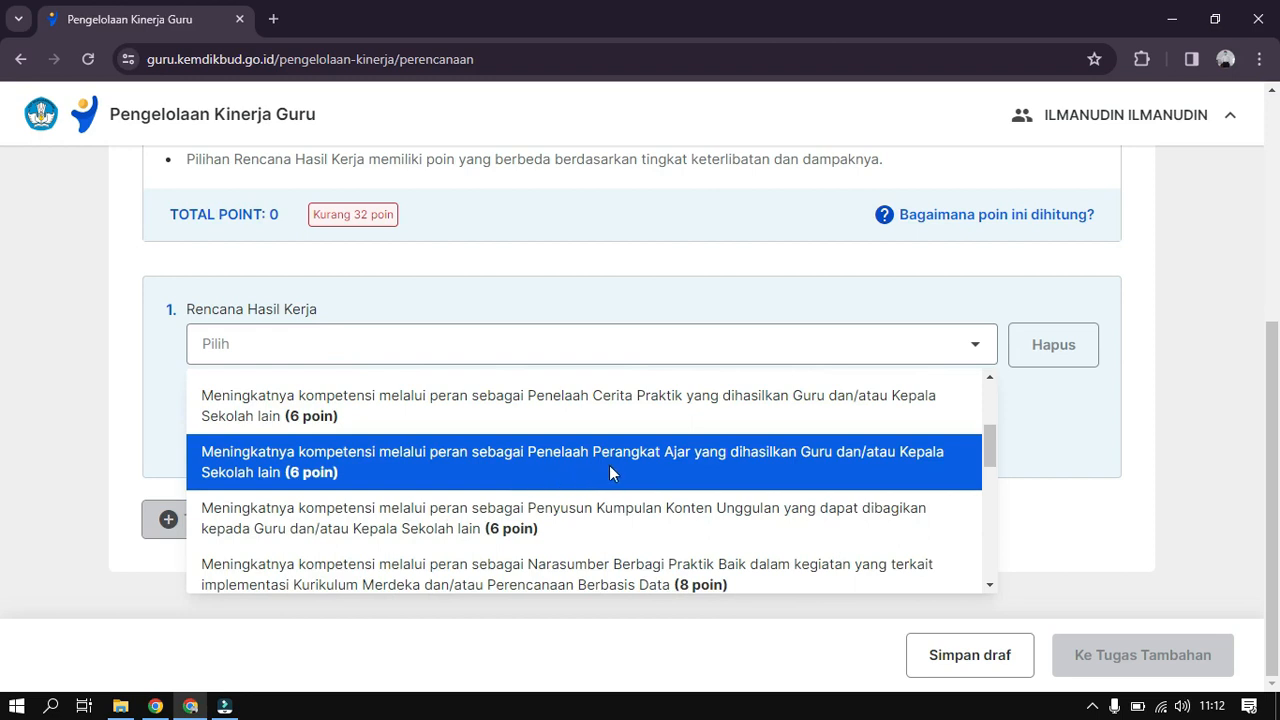
scroll(609, 466, down, 1)
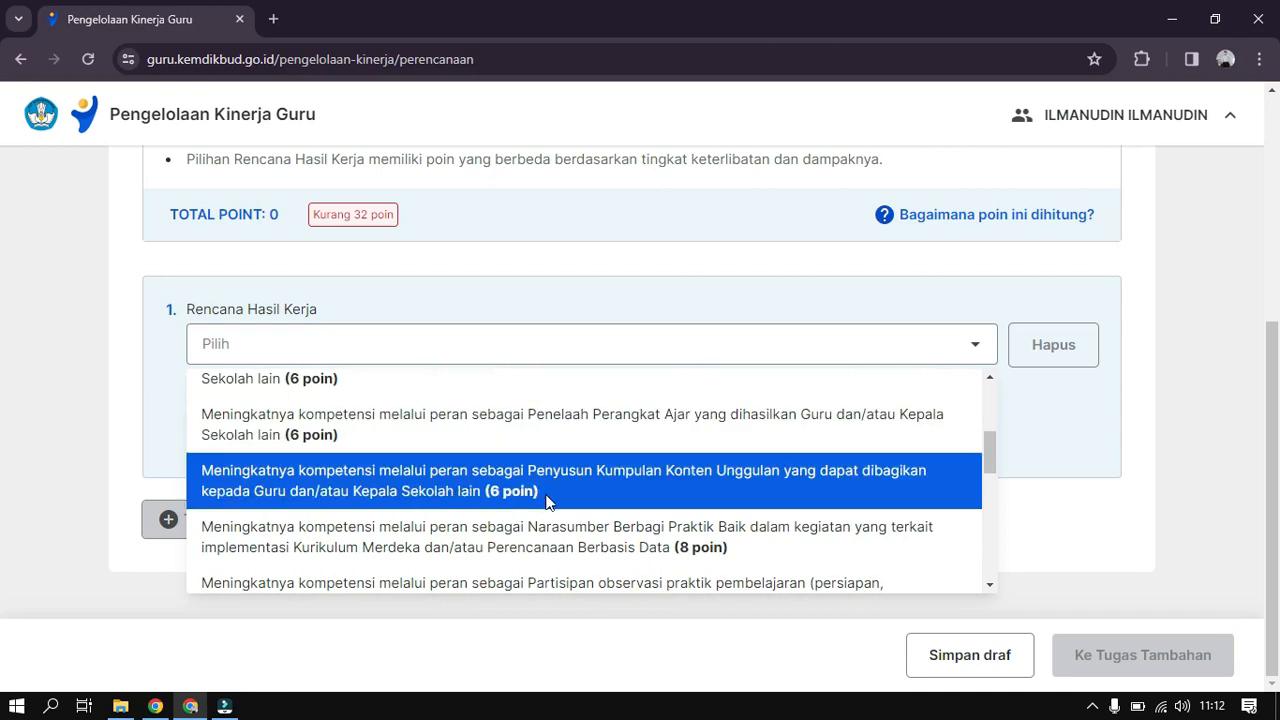
scroll(546, 500, down, 1)
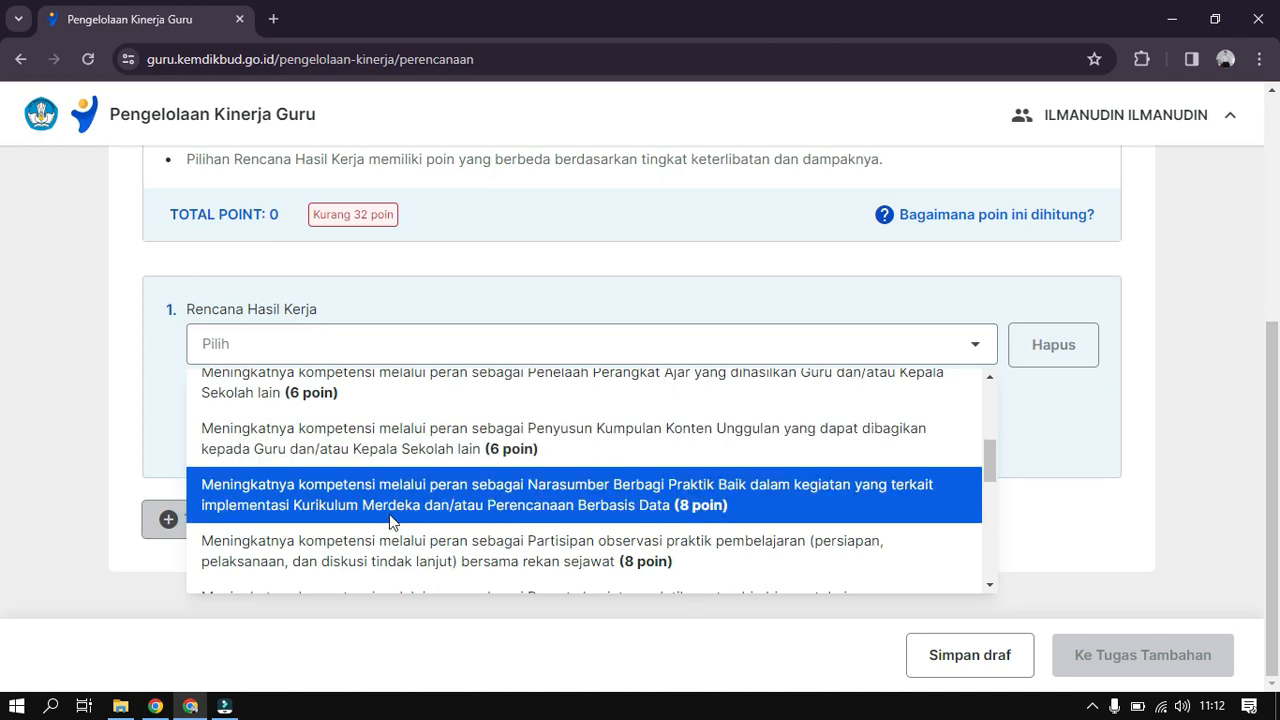
Set the first Rencana Hasil Kerja to Peserta kegiatan pelatihan atau bimbingan teknis (8 poin) with a Target Kuantitas of 2 kegiatan
scroll(390, 521, down, 1)
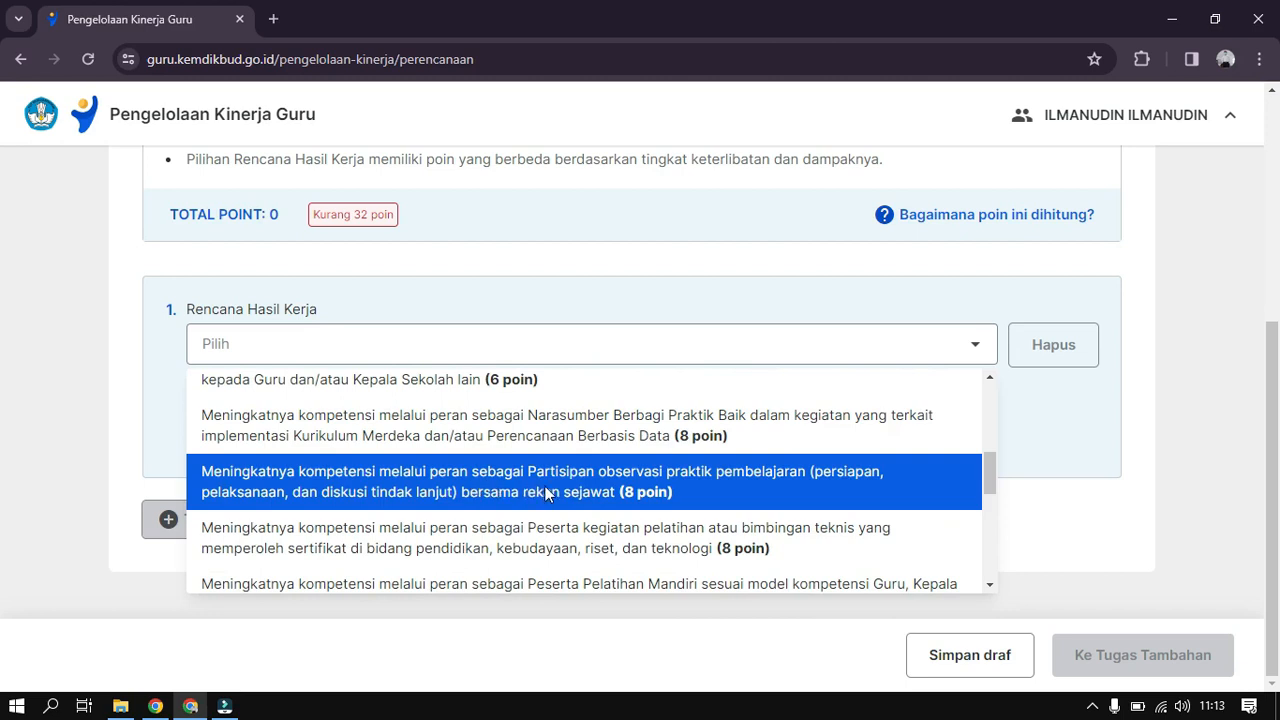
scroll(743, 484, down, 2)
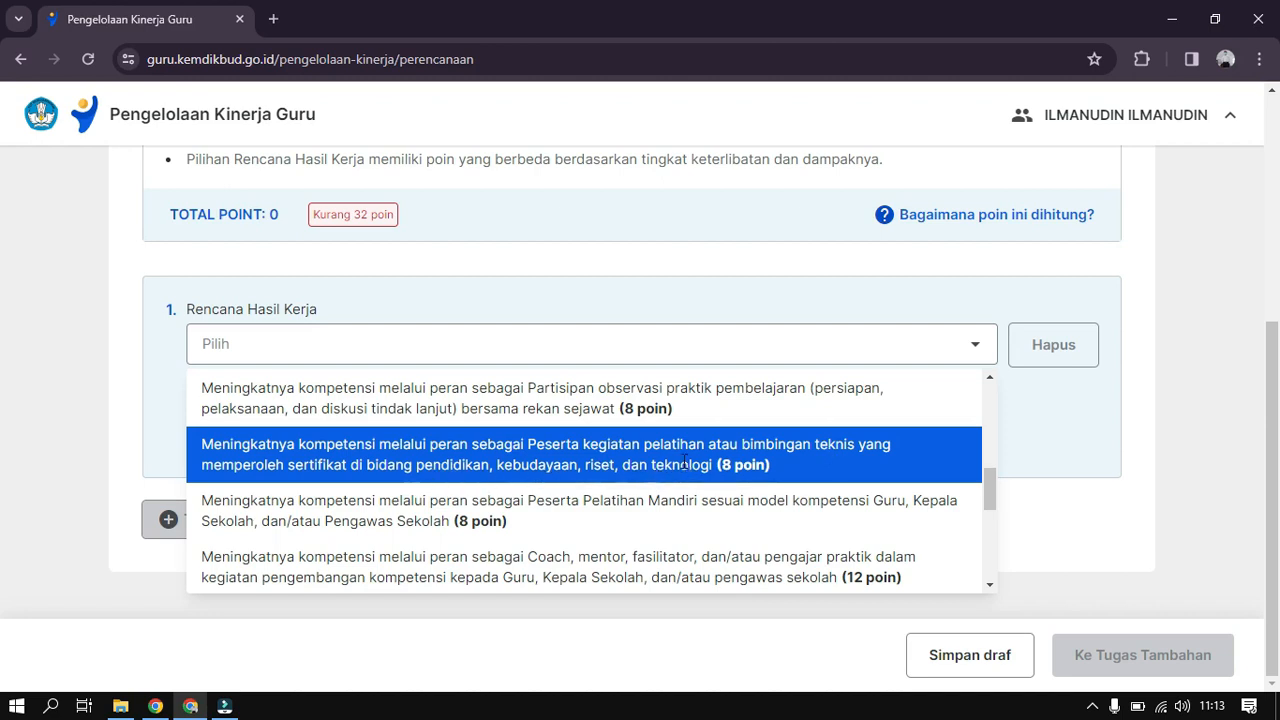
click(683, 464)
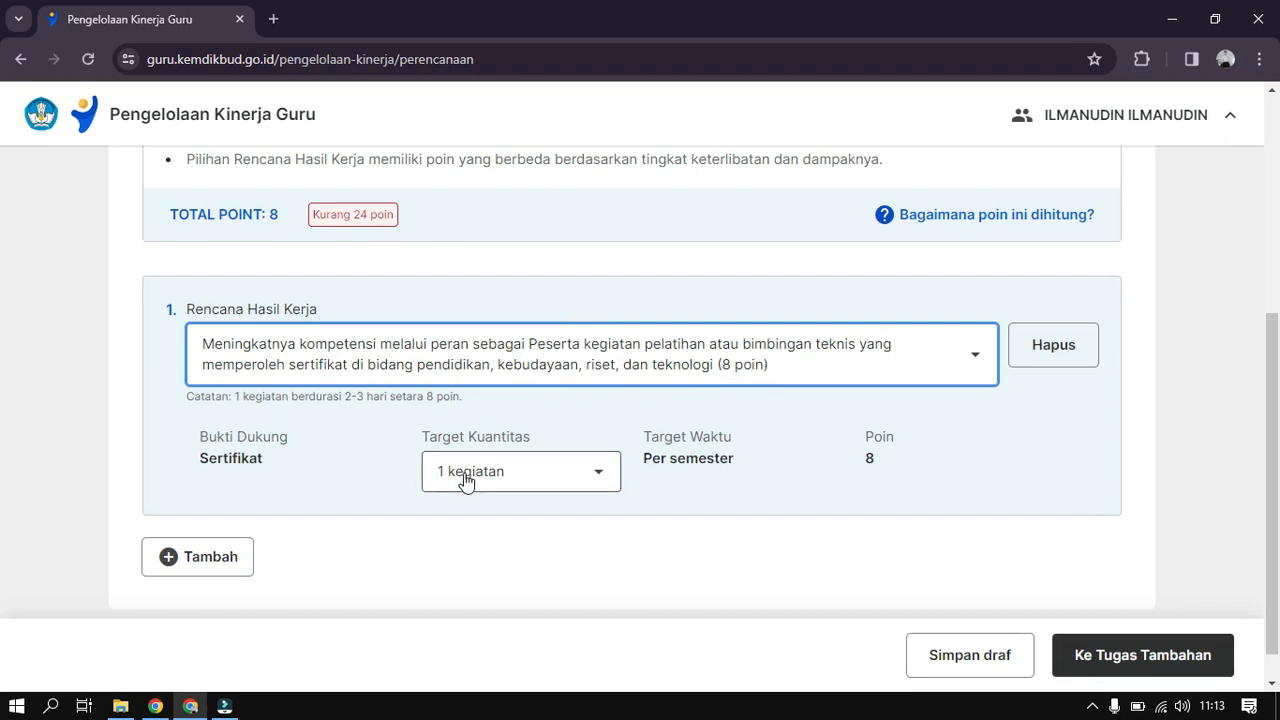
click(510, 477)
click(510, 478)
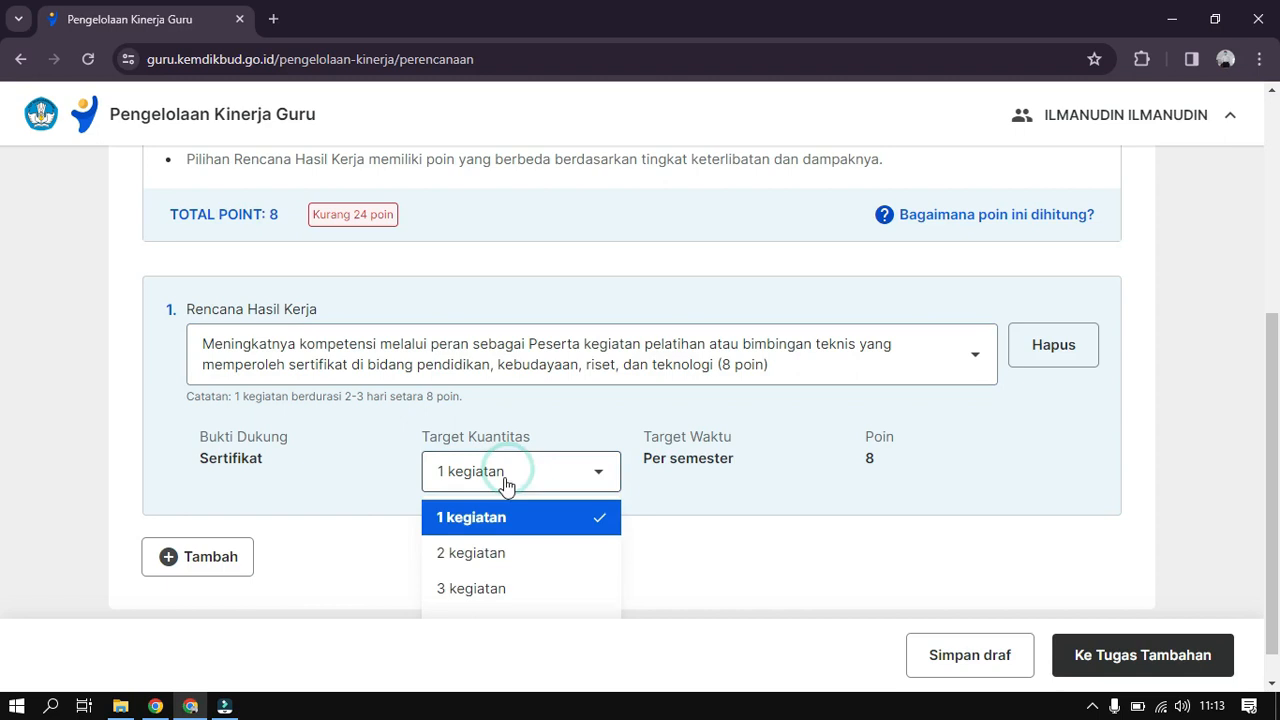
click(476, 548)
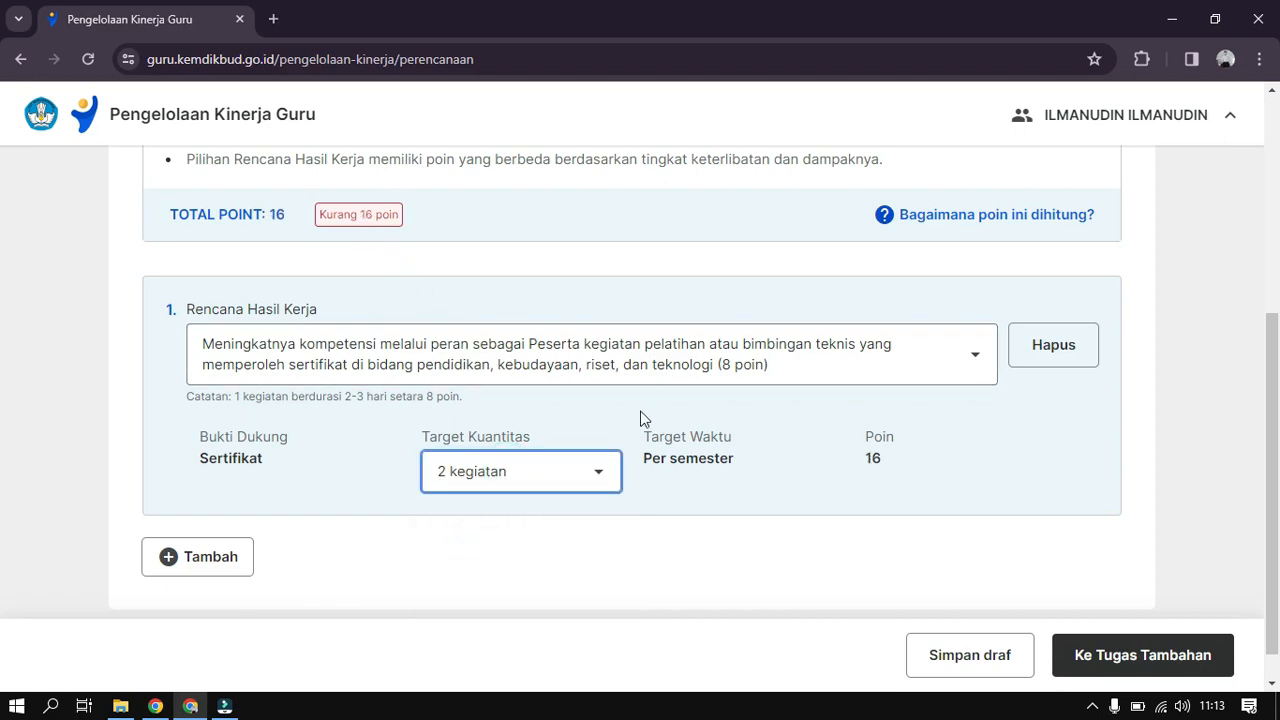
Add a second Rencana Hasil Kerja and choose Penyusun Perangkat Ajar yang dapat dibagikan kepada Guru dan/atau Kepala Sekolah lain (24 poin)
scroll(636, 422, down, 1)
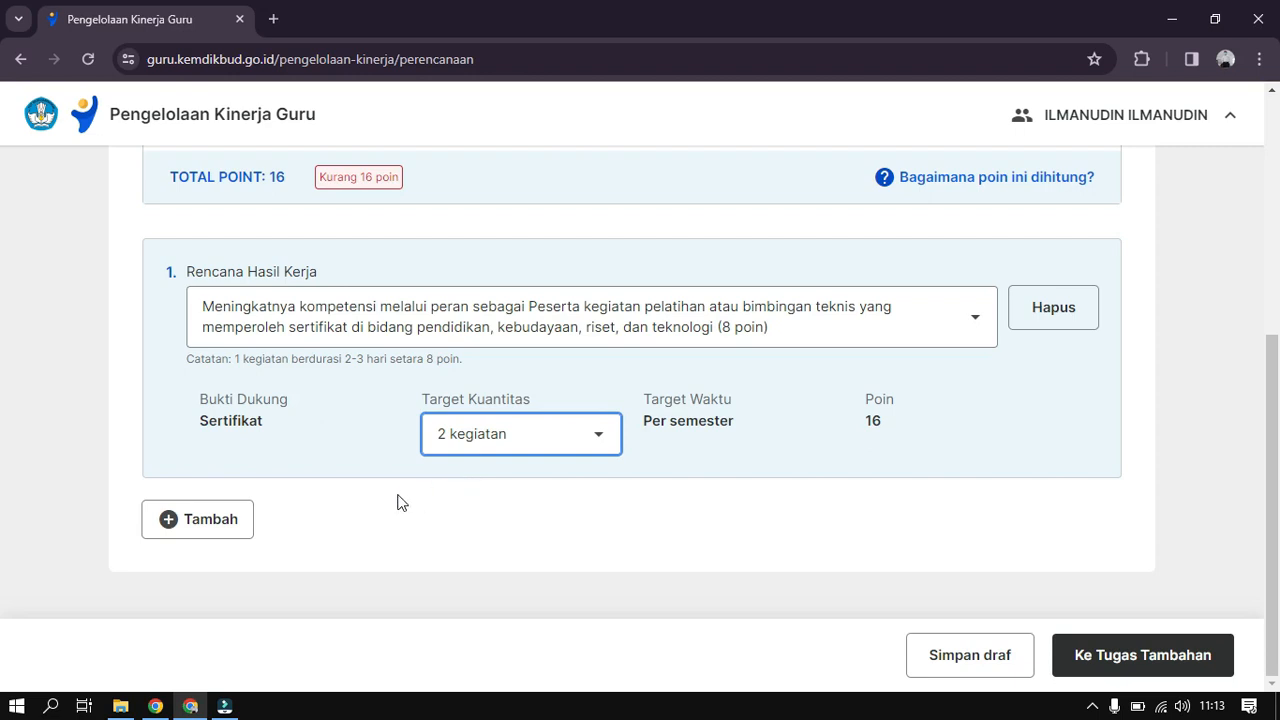
click(203, 515)
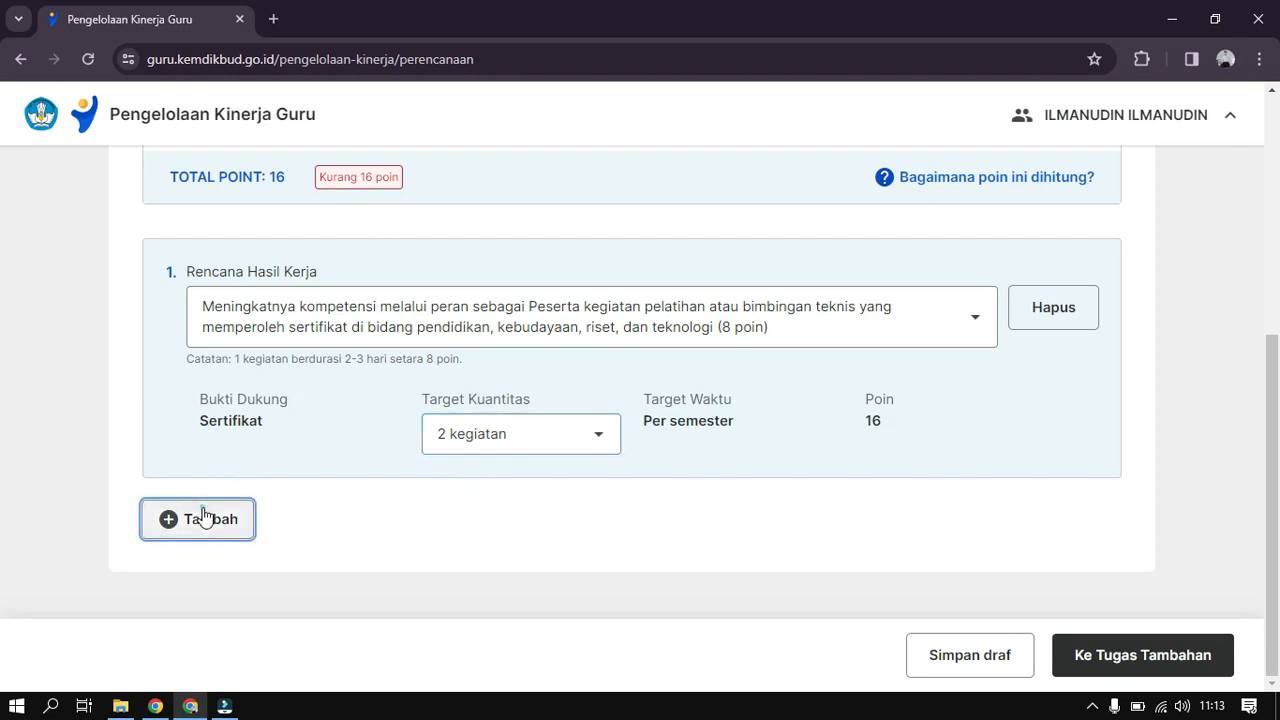
scroll(391, 537, down, 2)
click(560, 414)
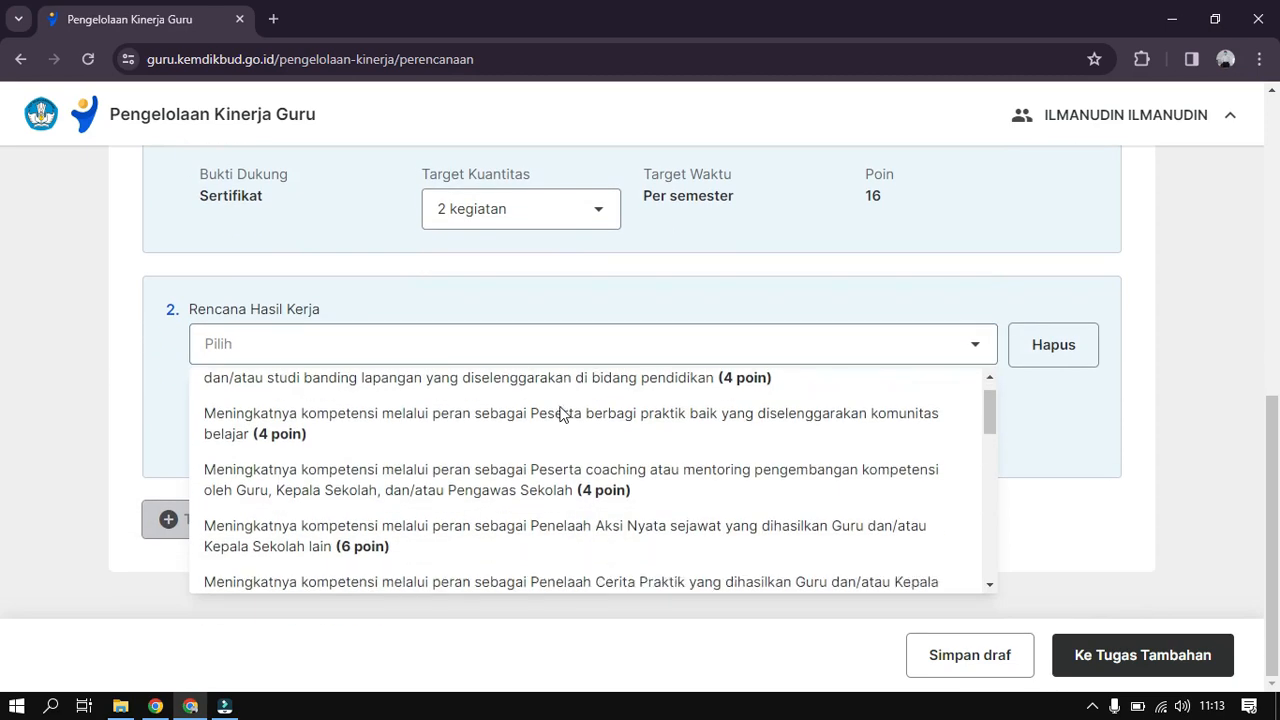
scroll(563, 470, down, 4)
scroll(563, 478, down, 6)
scroll(563, 478, down, 1)
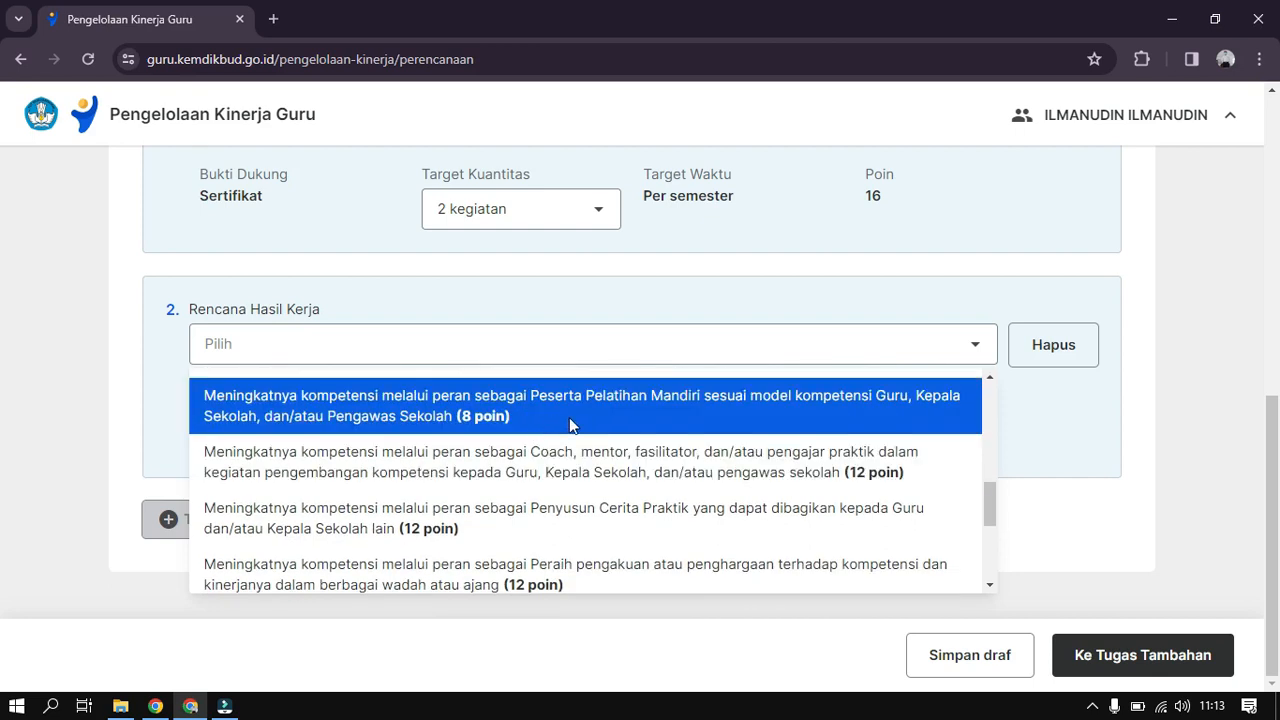
scroll(570, 425, down, 2)
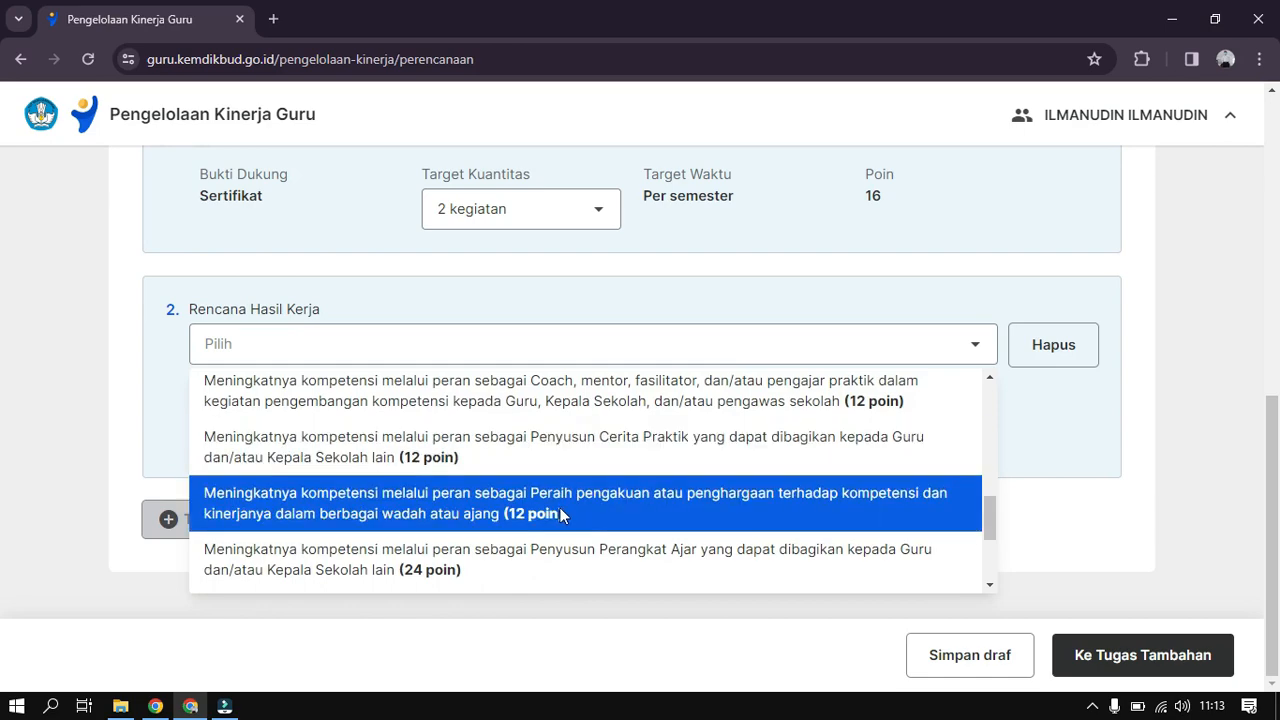
scroll(560, 513, down, 1)
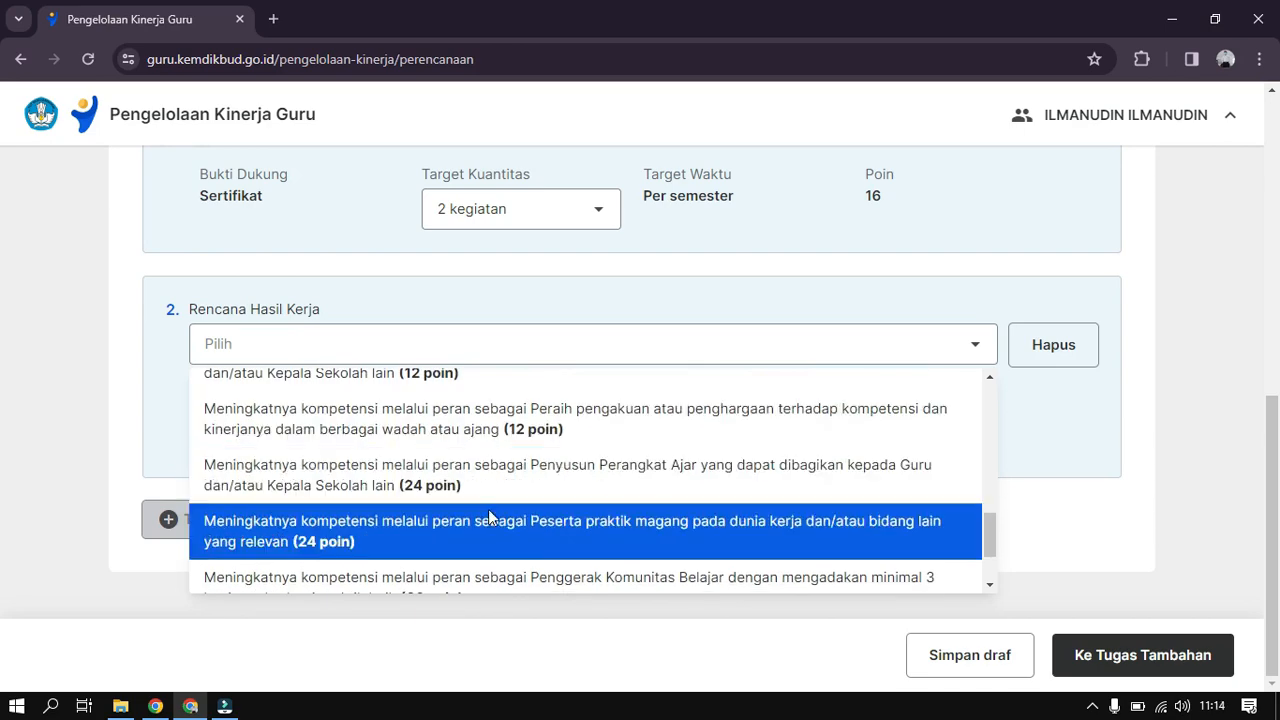
scroll(540, 491, down, 2)
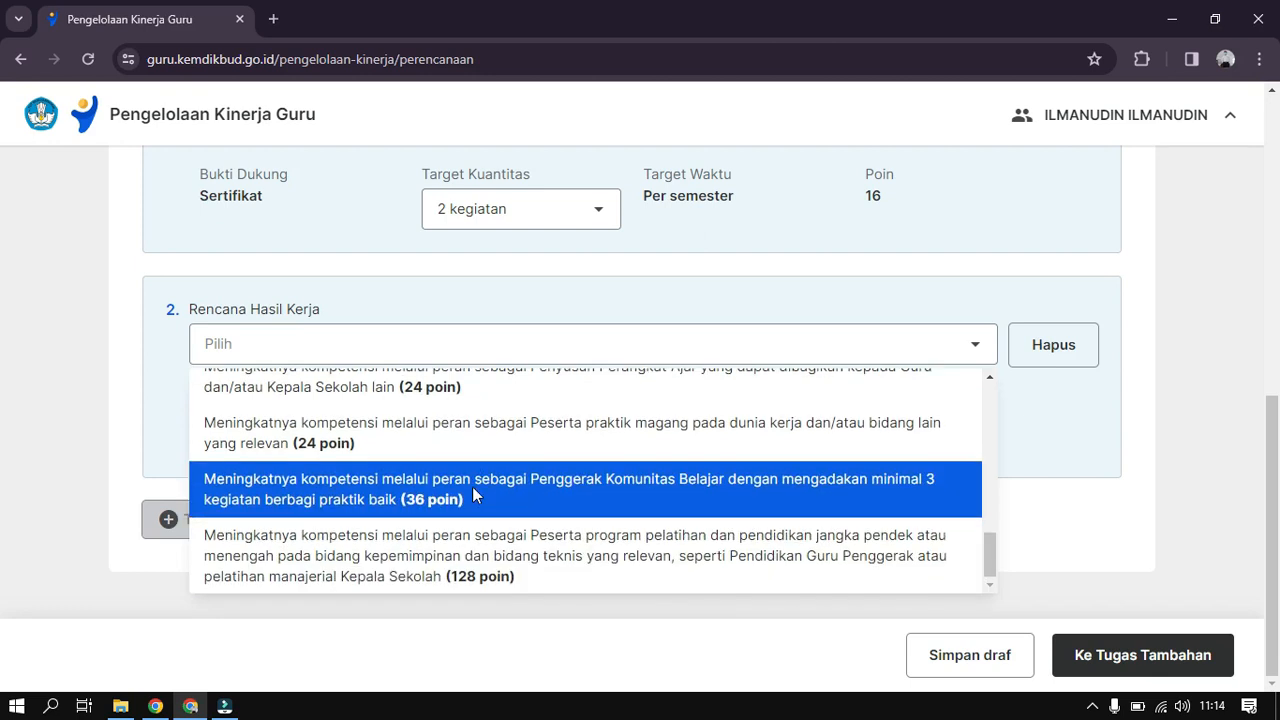
scroll(473, 493, up, 1)
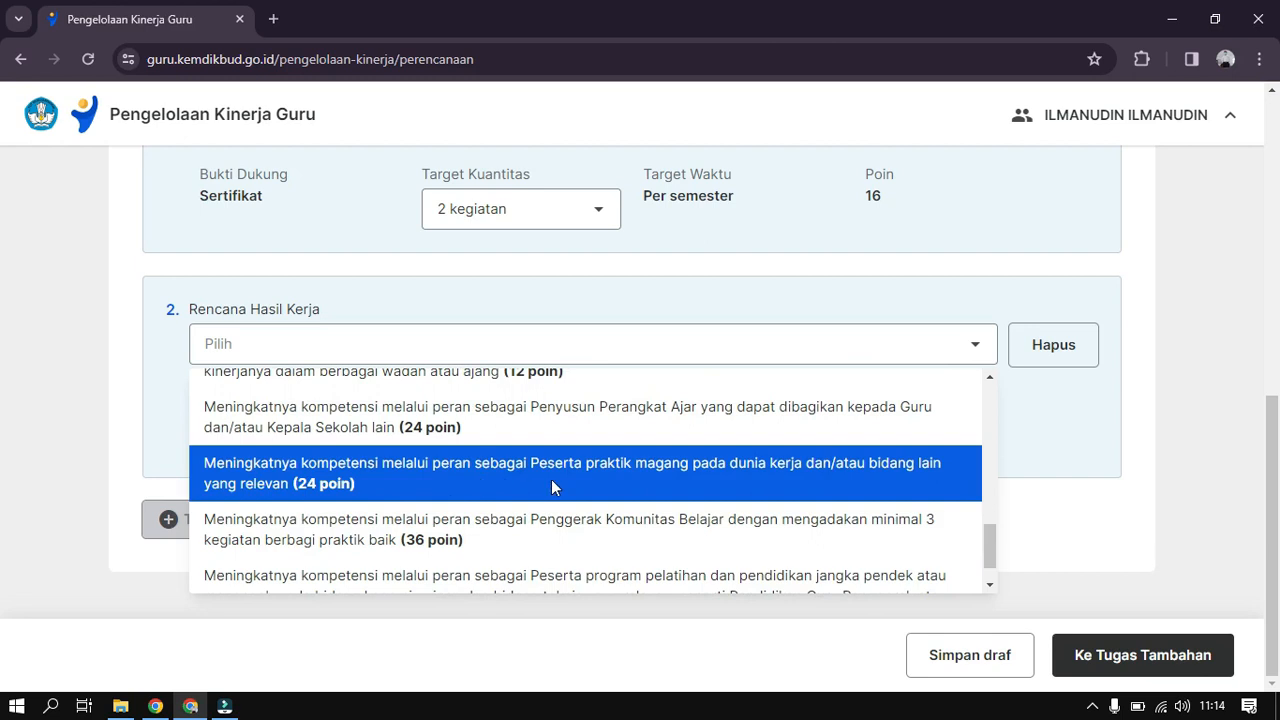
scroll(551, 487, up, 1)
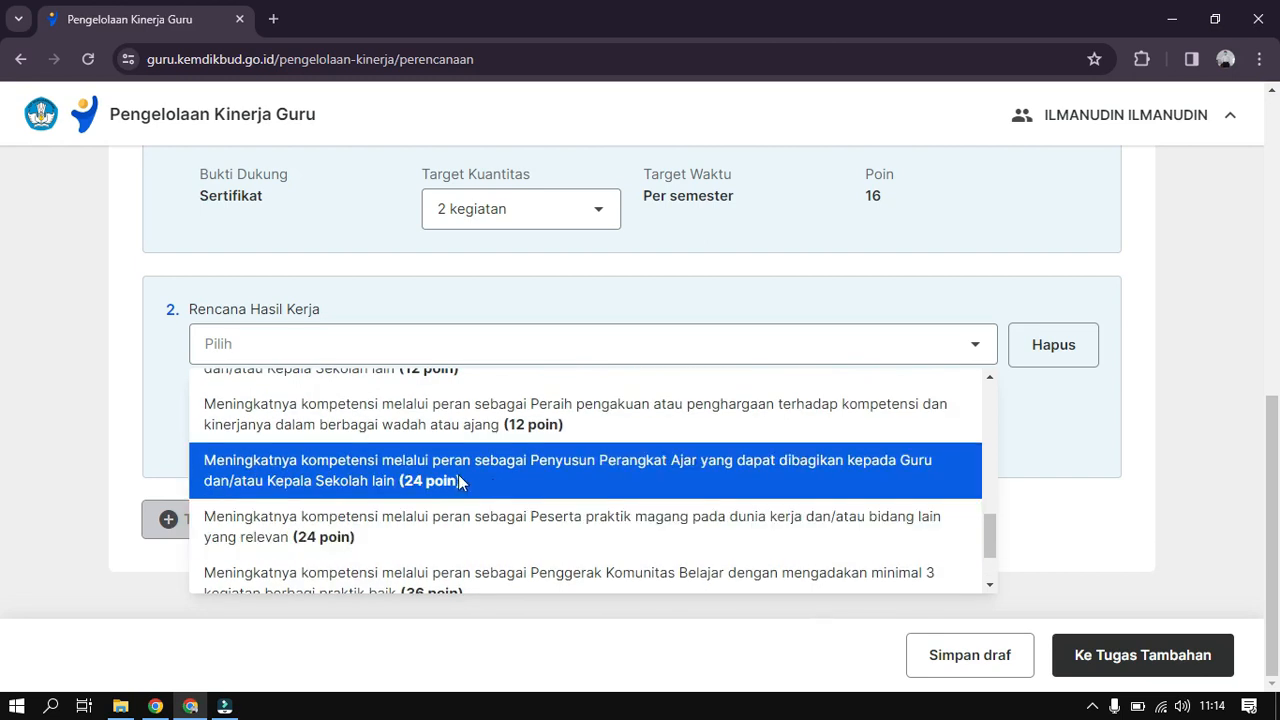
click(512, 474)
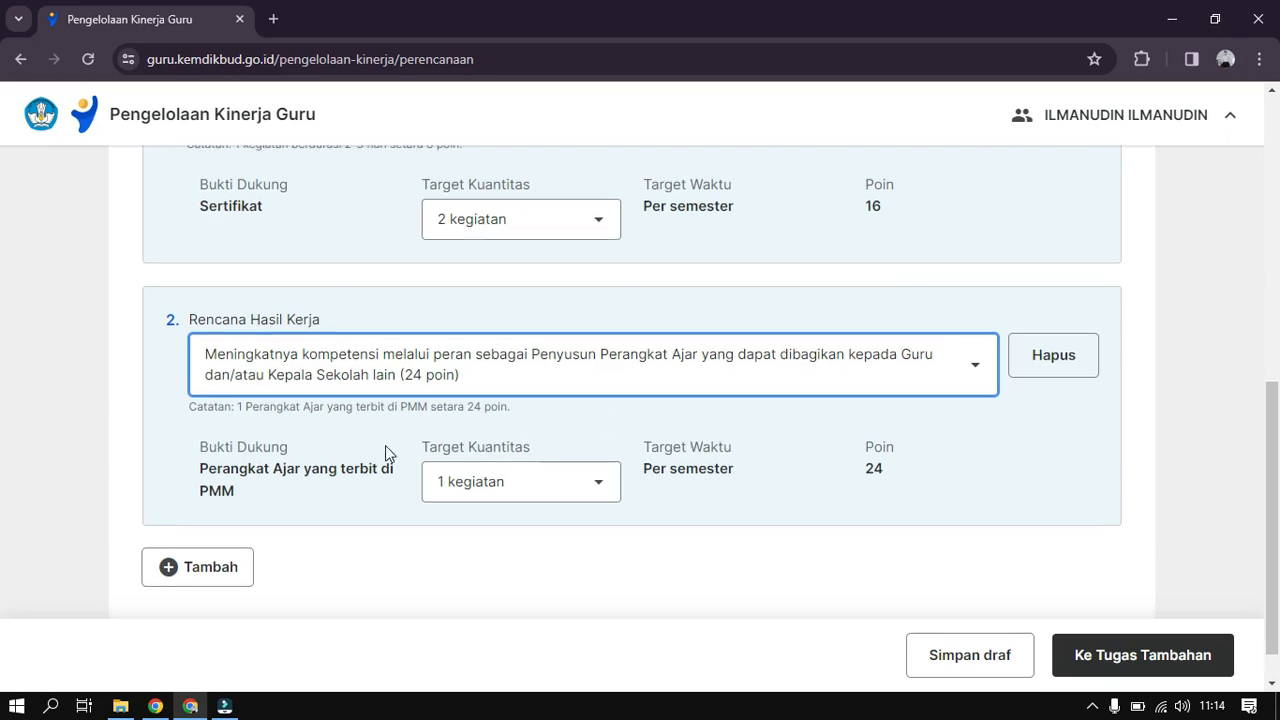
Check the total points of both Rencana Hasil Kerja entries against the 32-point minimum
scroll(385, 445, up, 3)
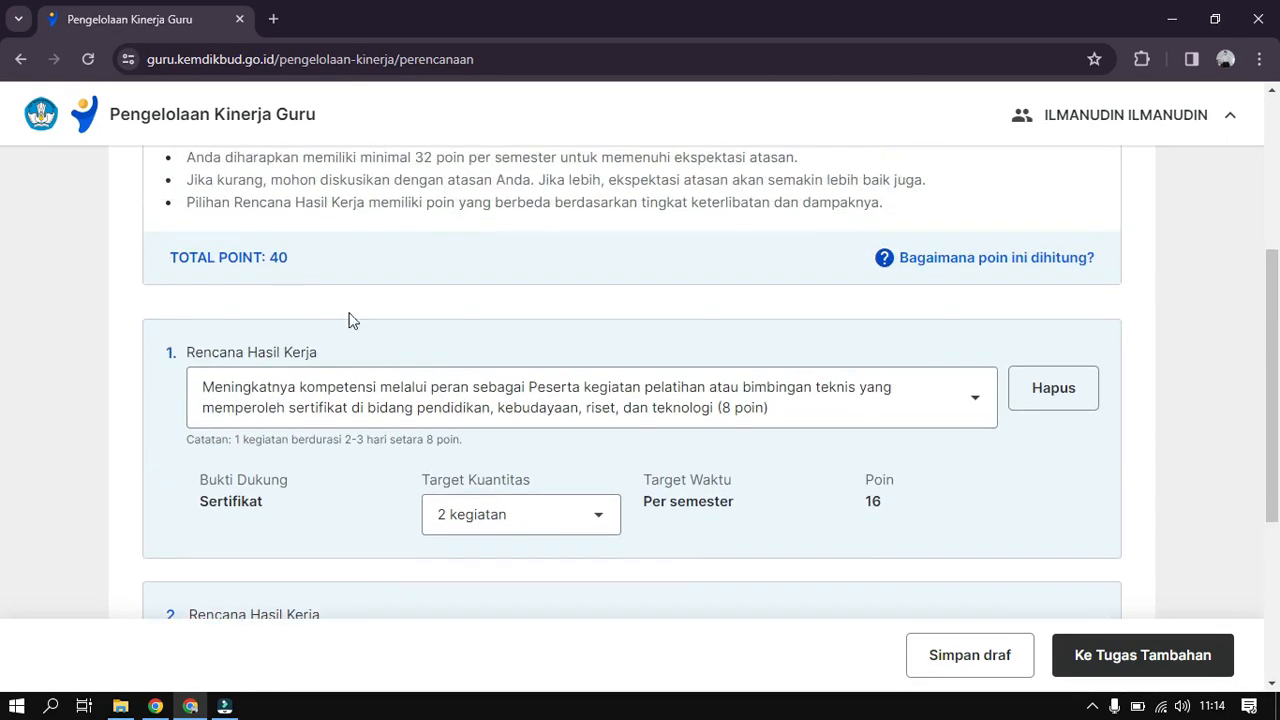
scroll(380, 334, up, 2)
scroll(382, 331, down, 2)
scroll(382, 331, down, 3)
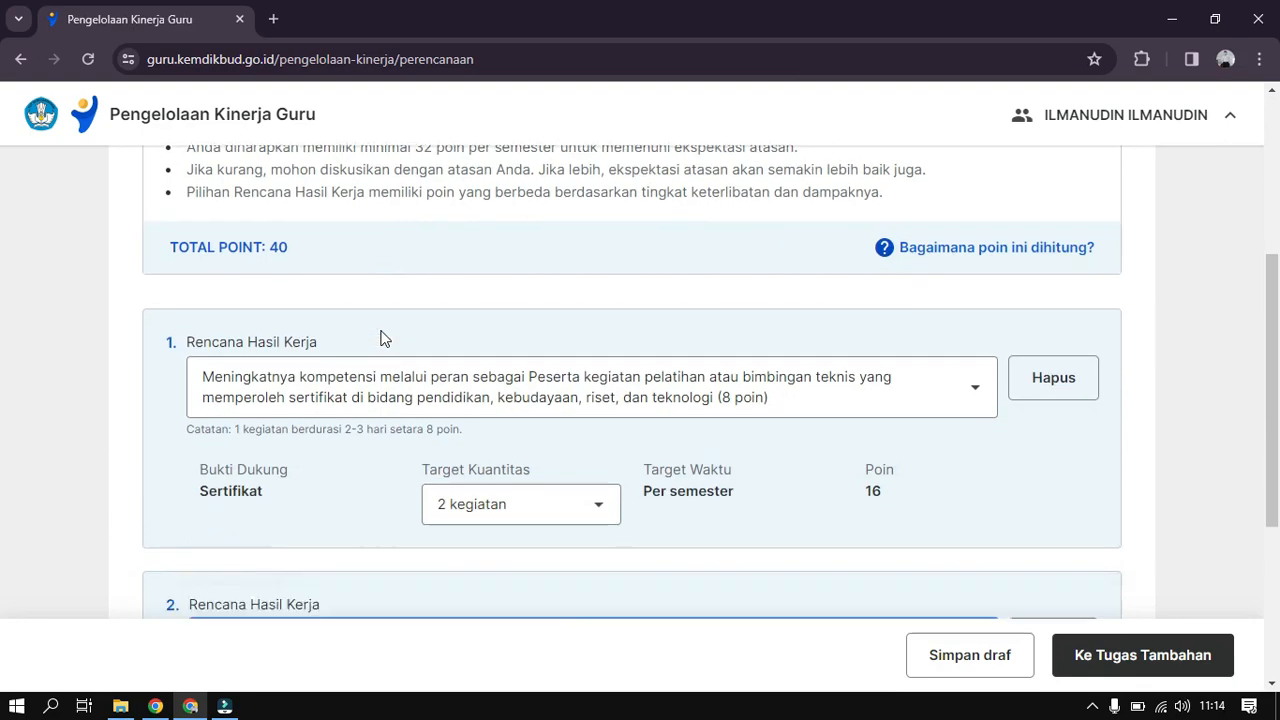
Set the Target Kuantitas of the first Rencana Hasil Kerja, Peserta kegiatan pelatihan atau bimbingan teknis, to 1 kegiatan
scroll(423, 437, up, 3)
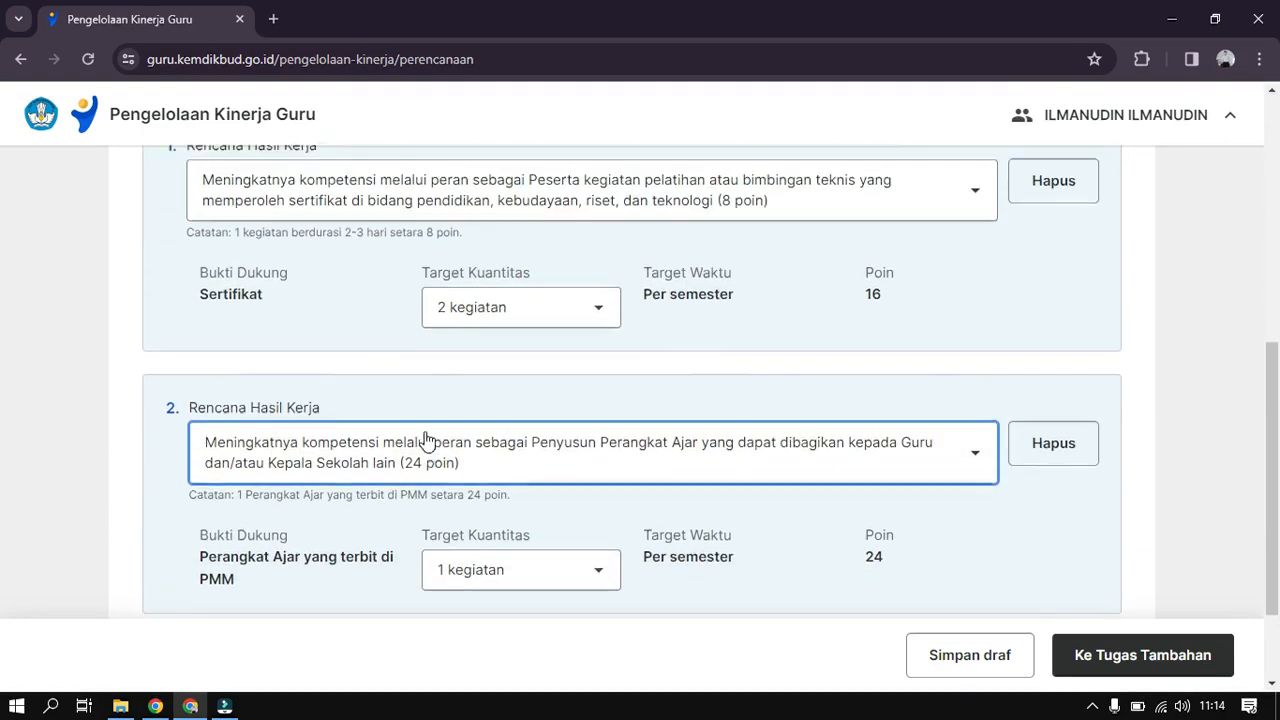
scroll(380, 331, down, 2)
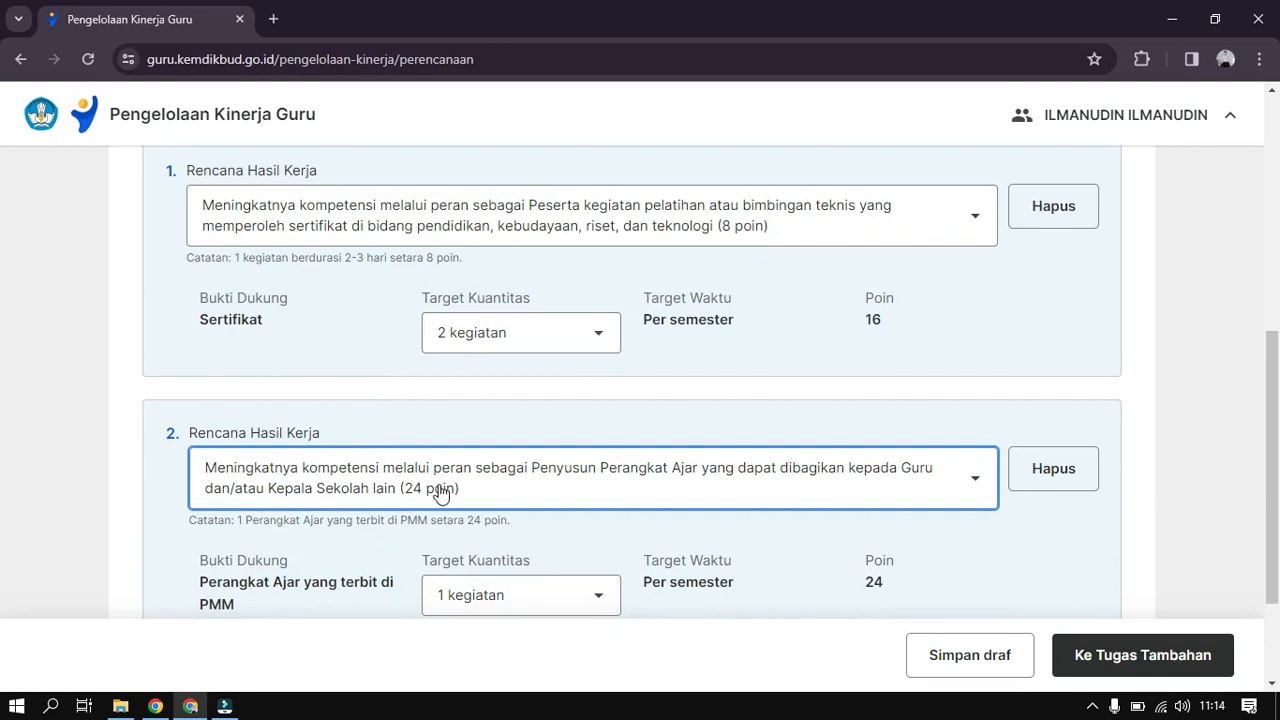
scroll(443, 490, down, 1)
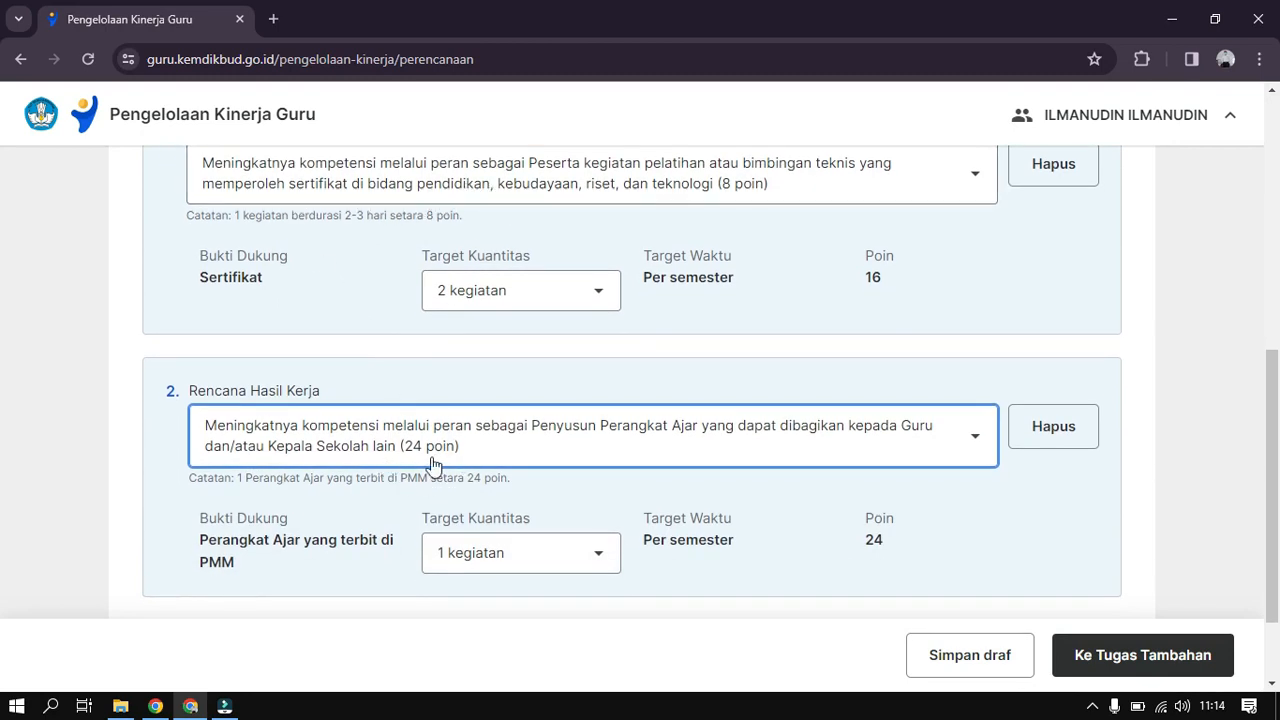
click(466, 296)
click(474, 334)
scroll(474, 331, up, 4)
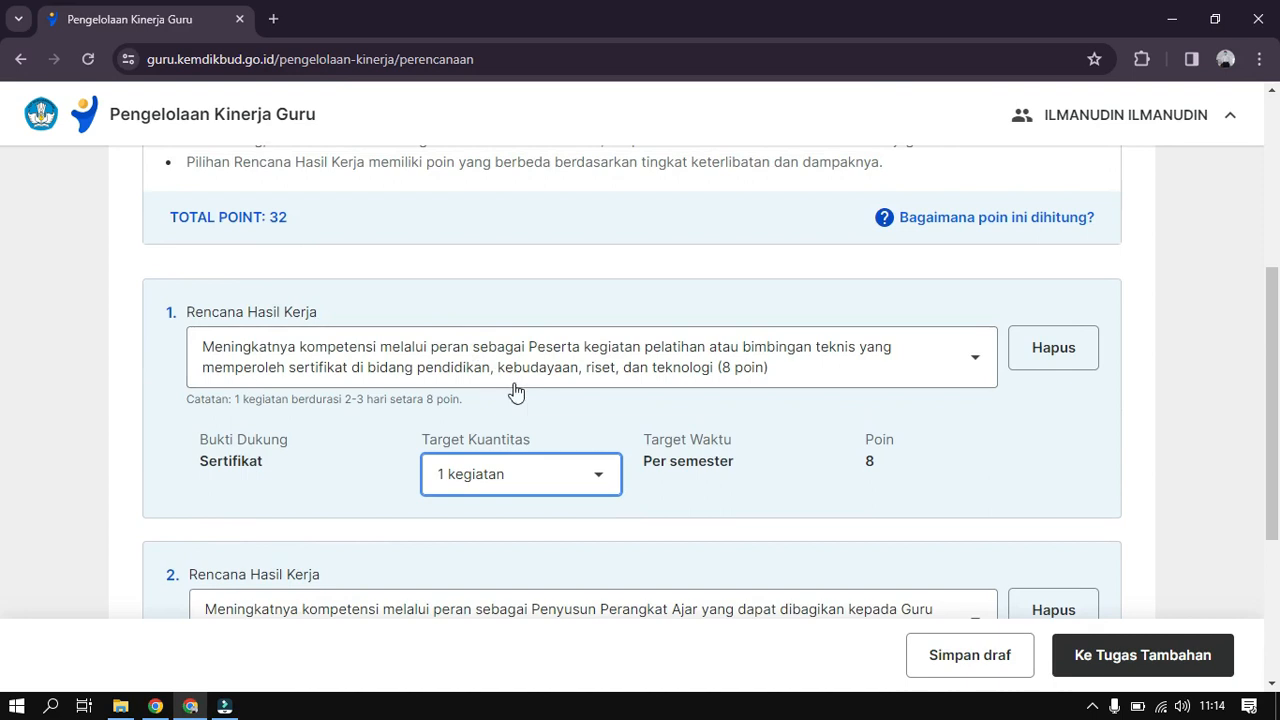
Continue from the two Pengembangan Kompetensi entries to the Tugas Tambahan stage of the plan
scroll(371, 402, down, 2)
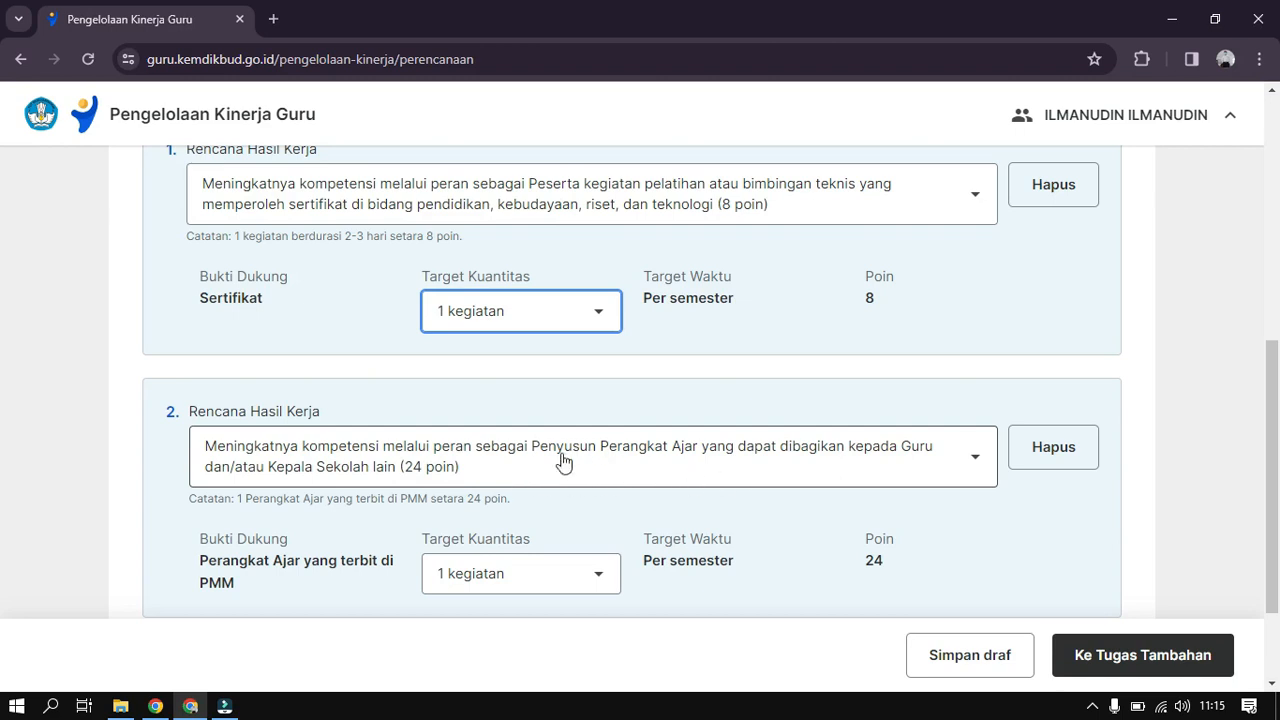
scroll(560, 460, down, 1)
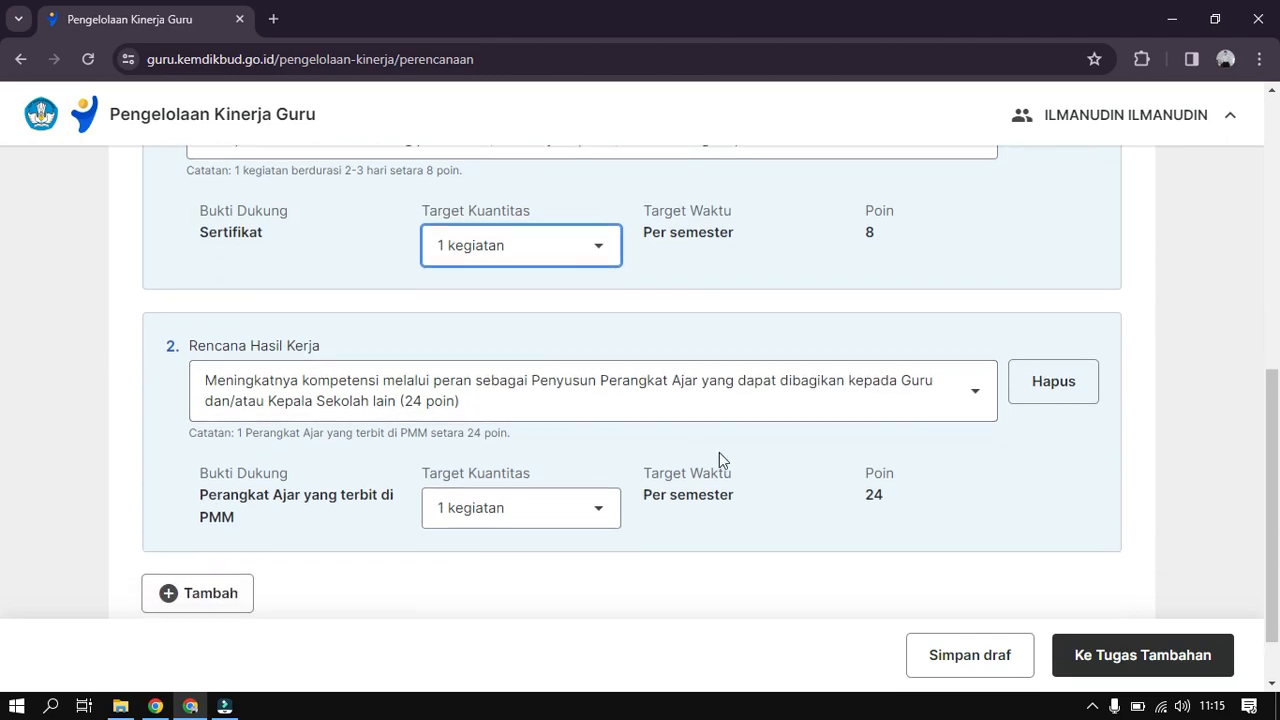
scroll(720, 457, down, 1)
scroll(720, 457, up, 3)
scroll(719, 455, down, 3)
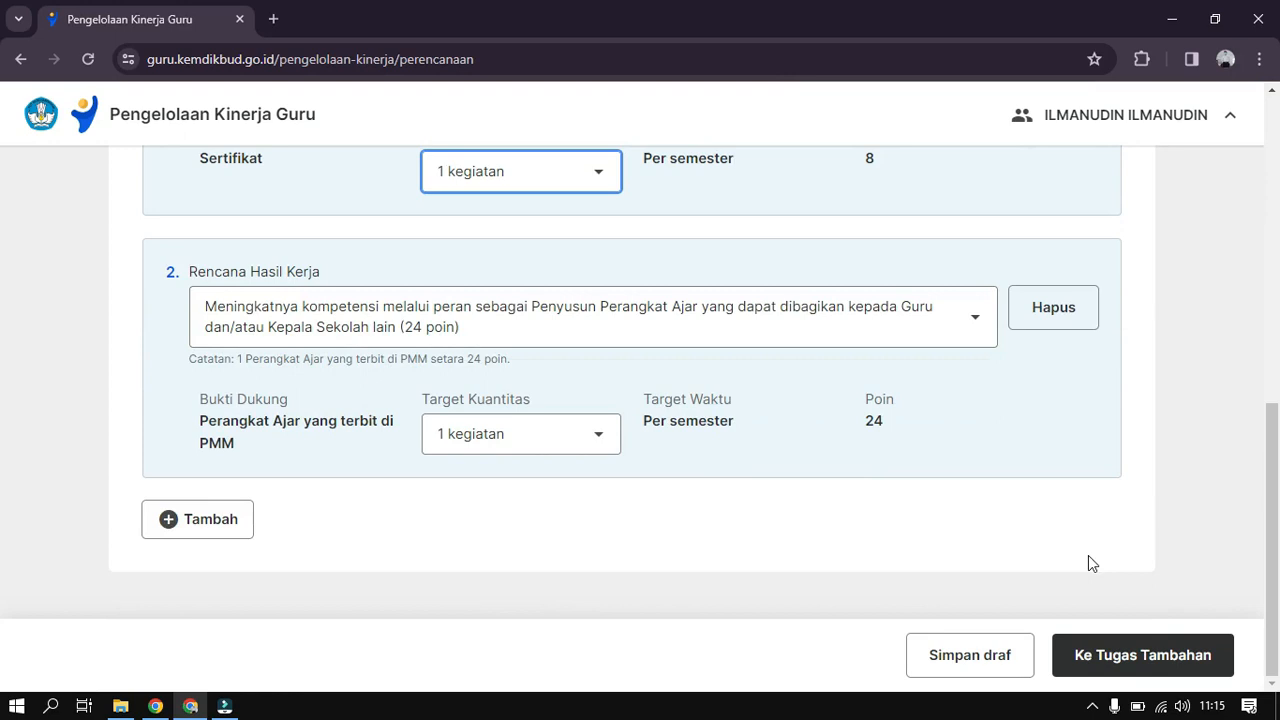
click(1123, 656)
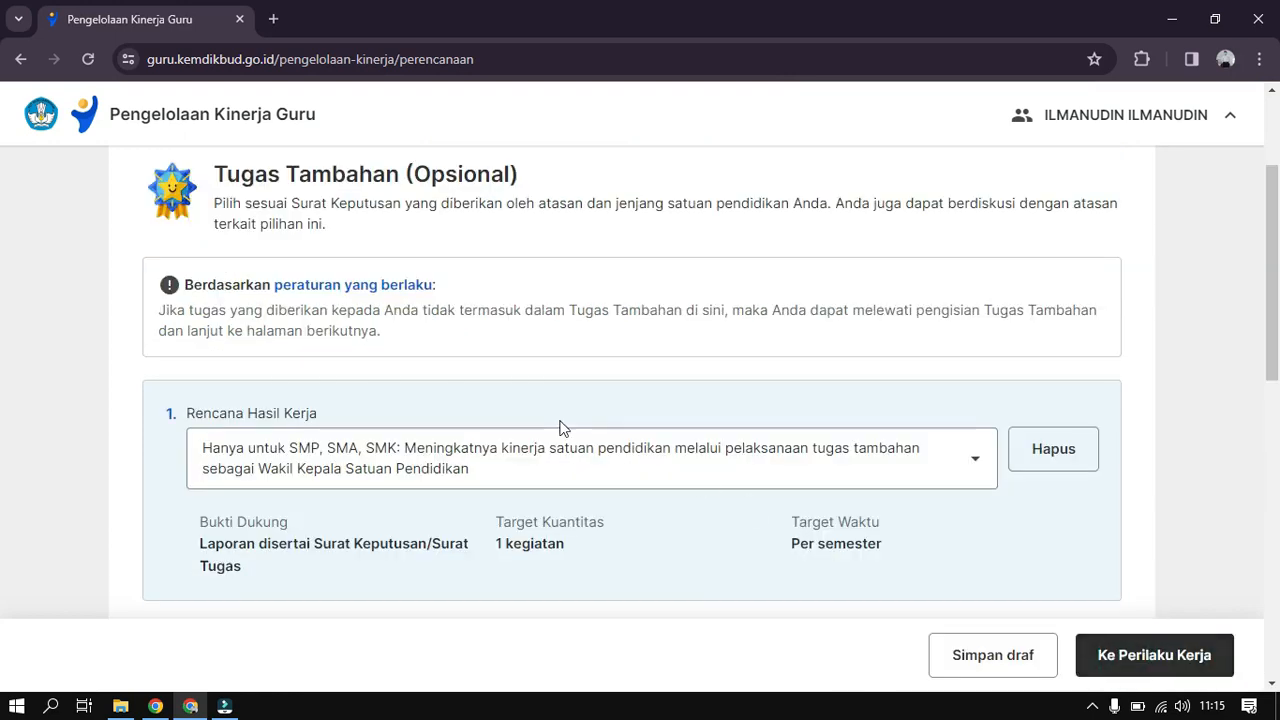
Examine the Tugas Tambahan guidance and each listed Rencana Hasil Kerja with its Bukti Dukung, Target Kuantitas and Target Waktu
scroll(560, 428, up, 2)
scroll(663, 443, down, 2)
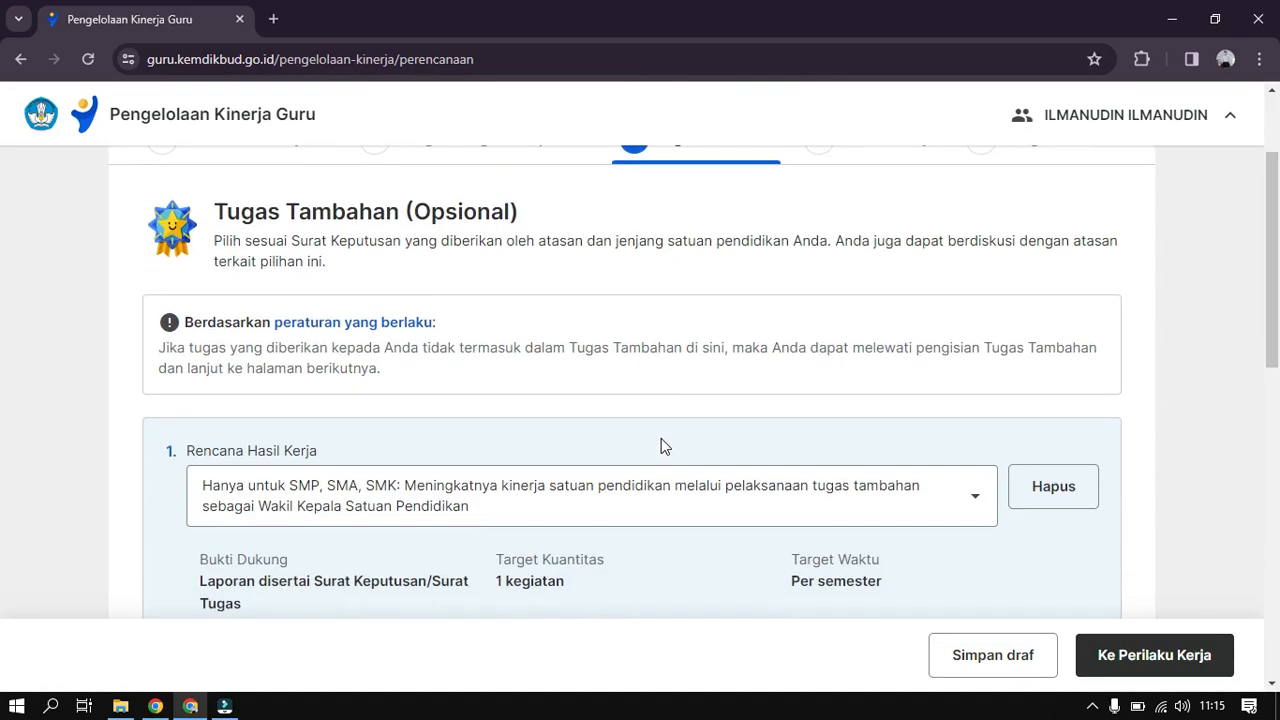
scroll(663, 445, down, 2)
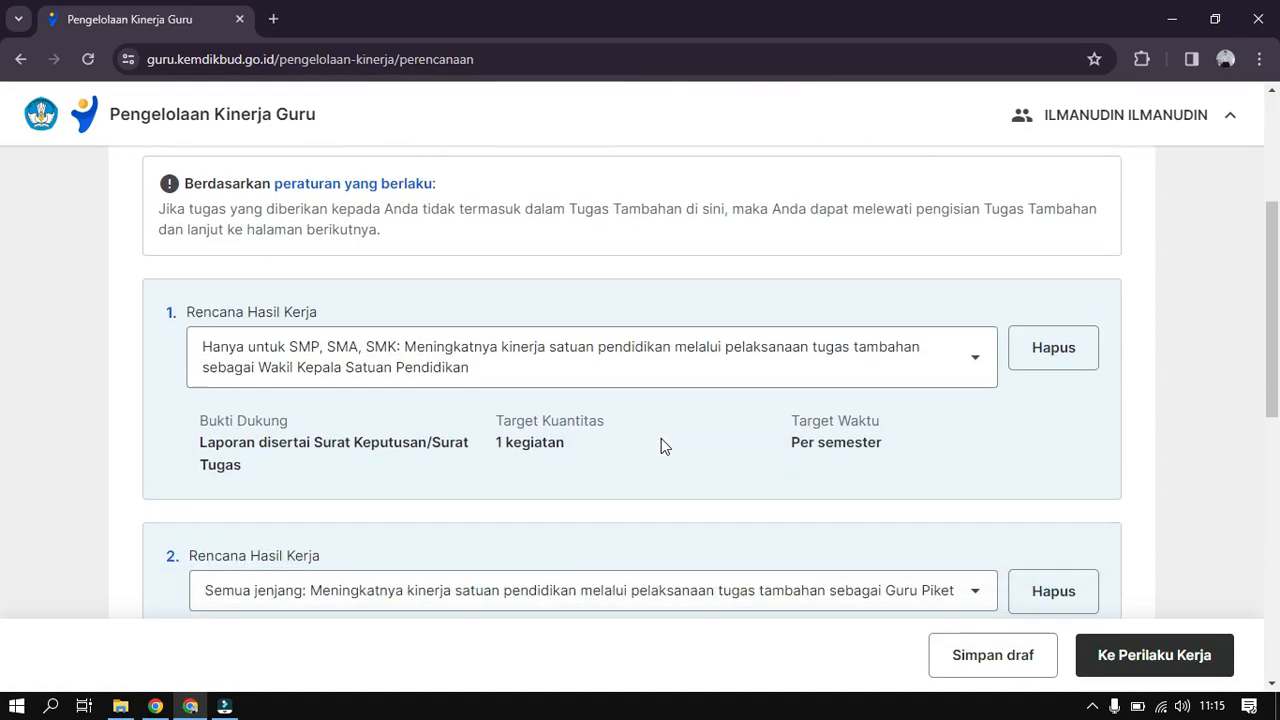
scroll(661, 446, up, 1)
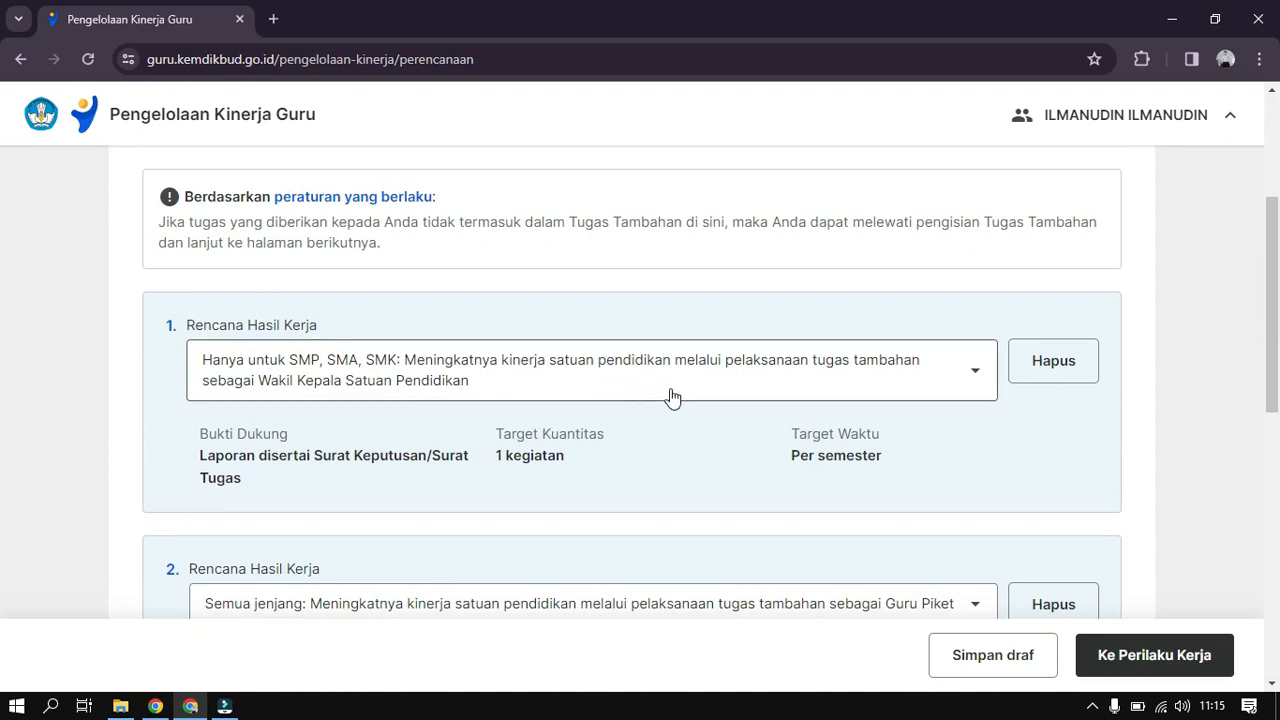
scroll(594, 409, down, 2)
scroll(594, 409, down, 1)
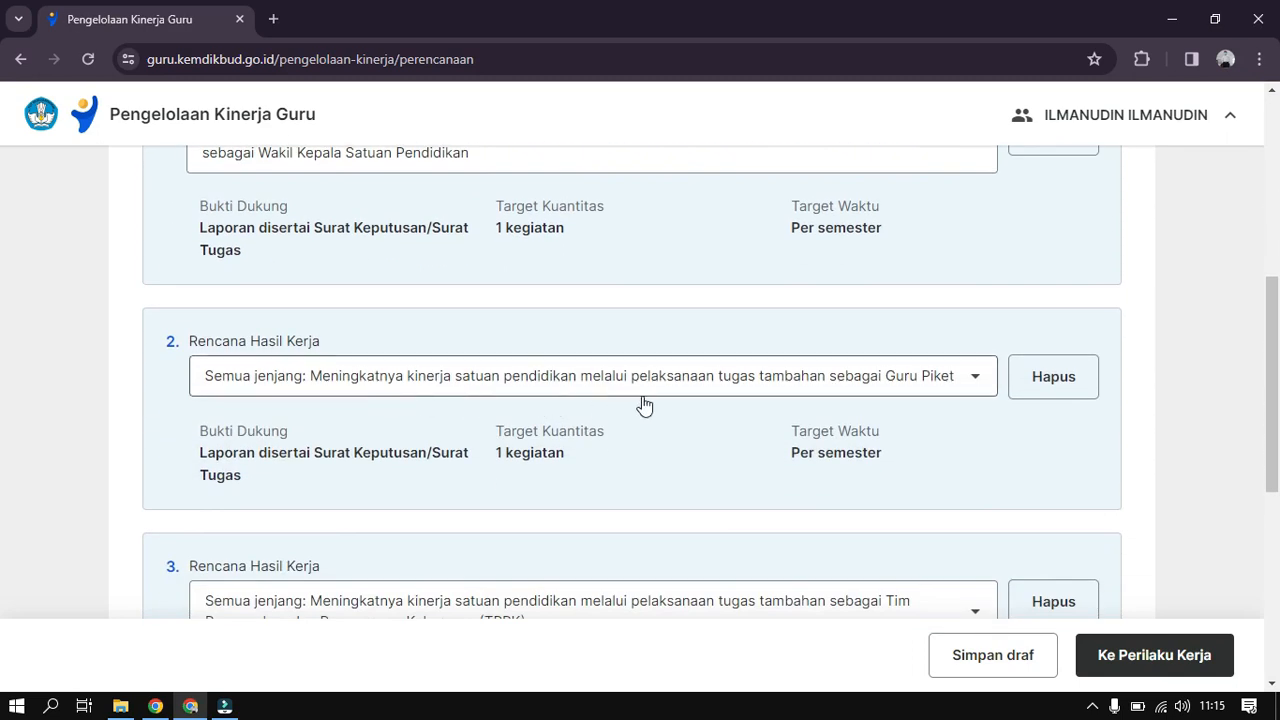
scroll(743, 457, down, 1)
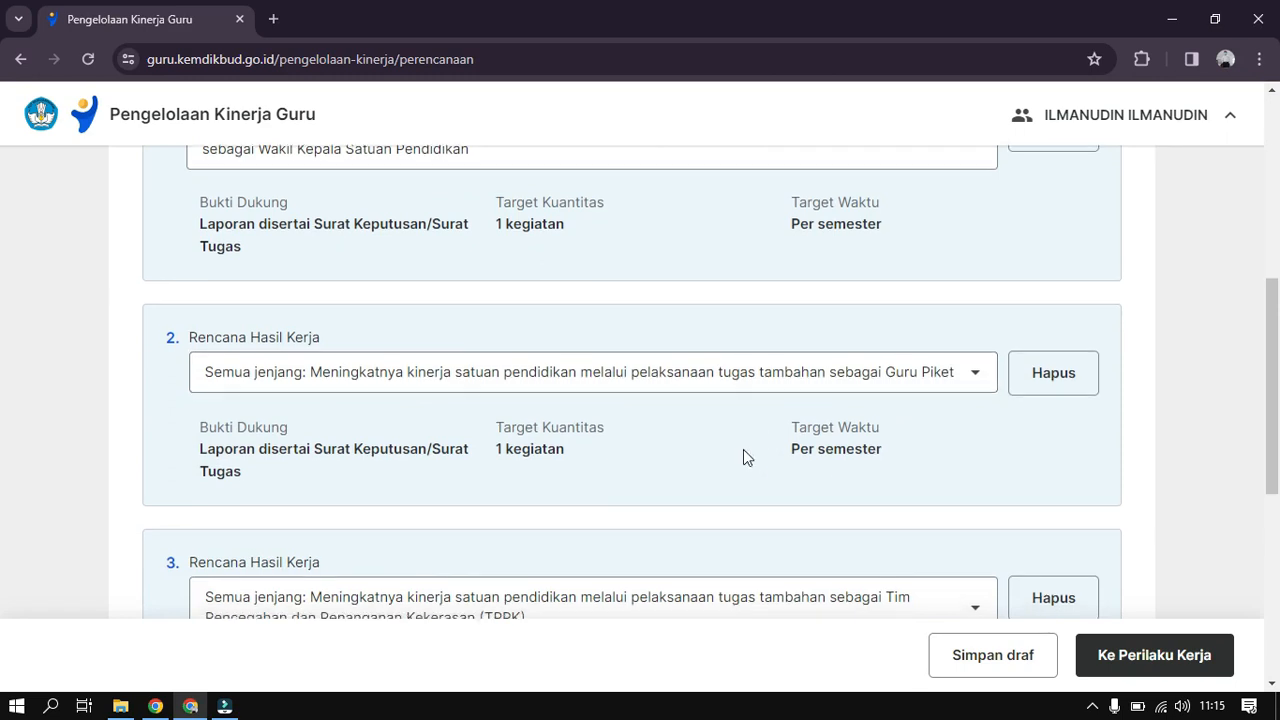
scroll(743, 457, down, 2)
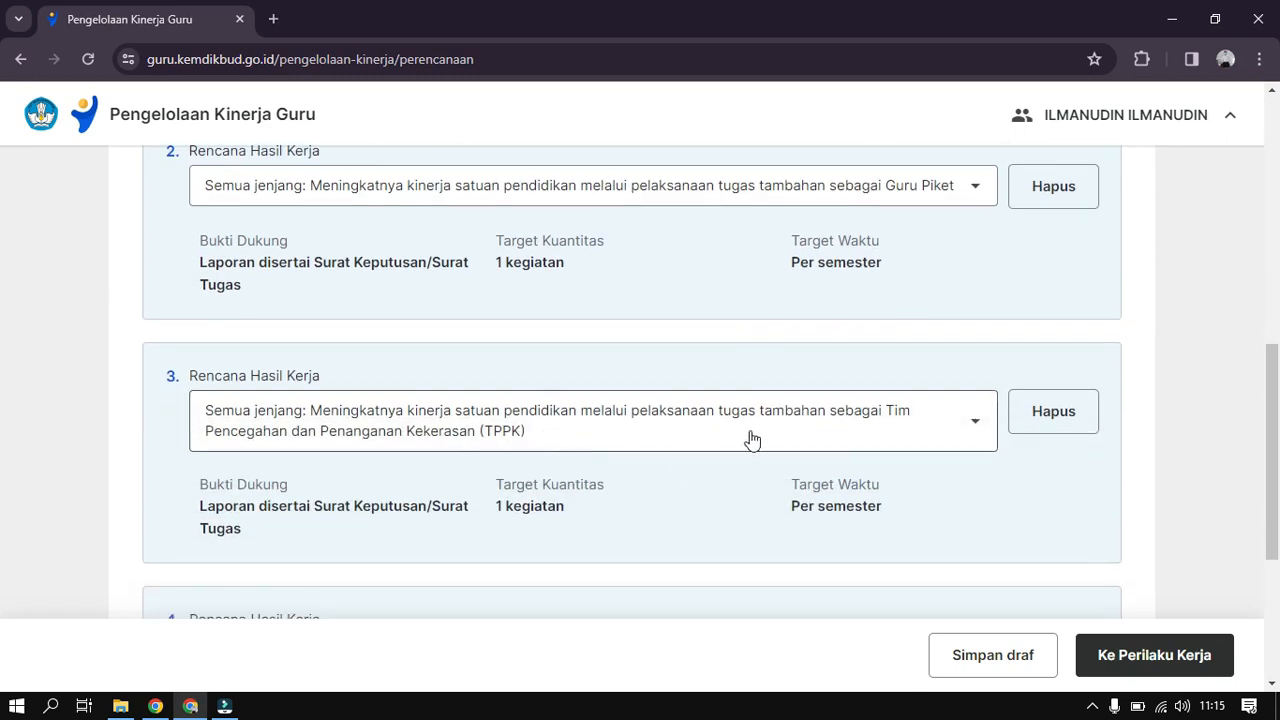
scroll(630, 484, down, 1)
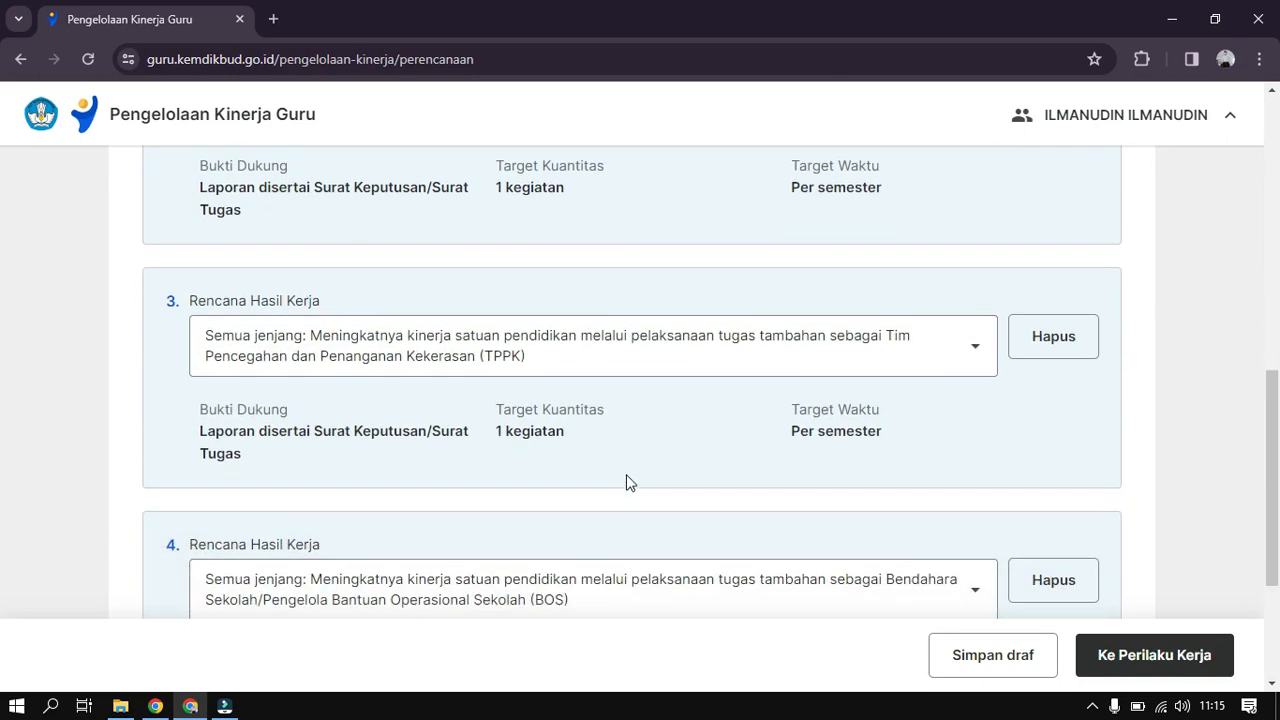
scroll(646, 420, down, 2)
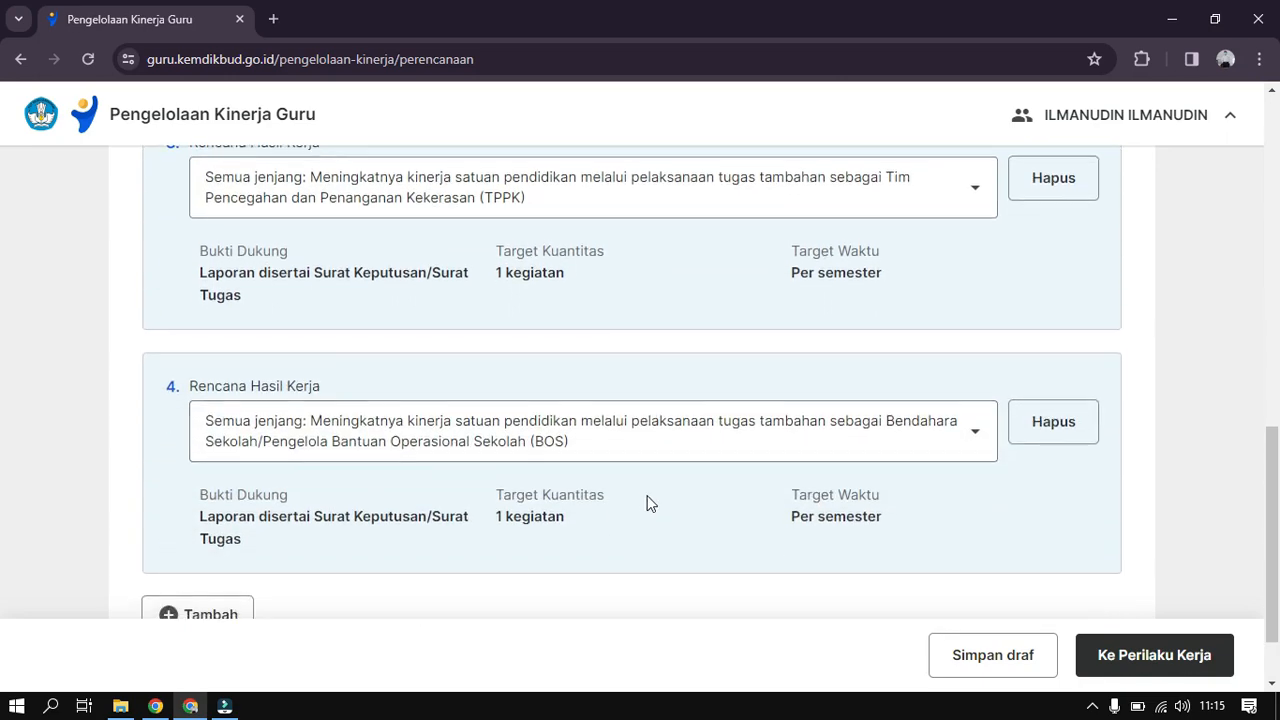
scroll(646, 503, down, 1)
scroll(646, 503, up, 4)
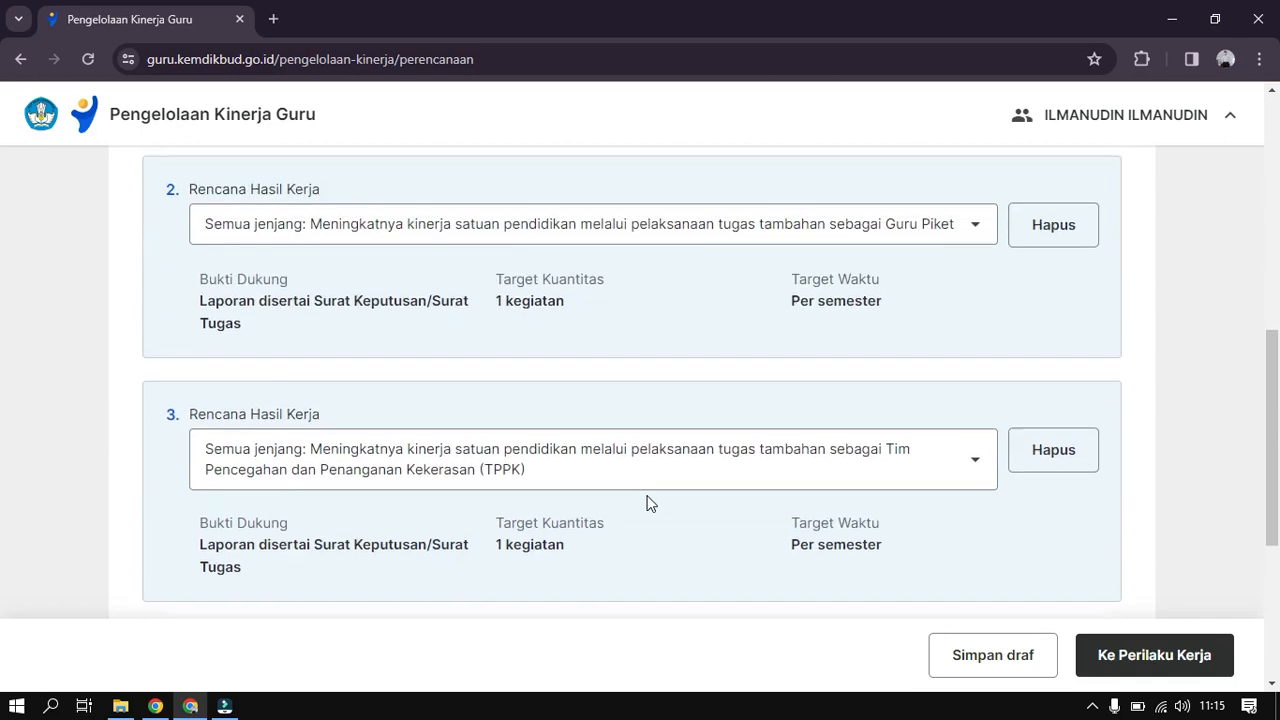
scroll(646, 503, up, 6)
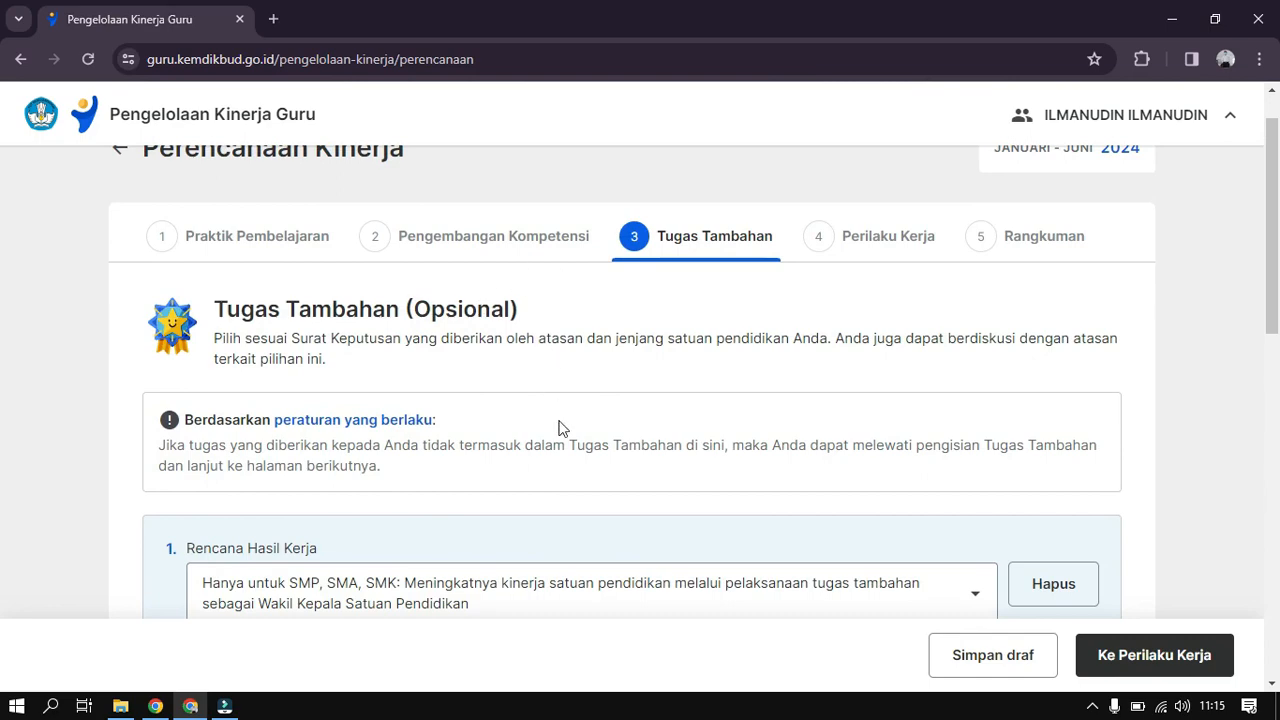
scroll(559, 428, down, 1)
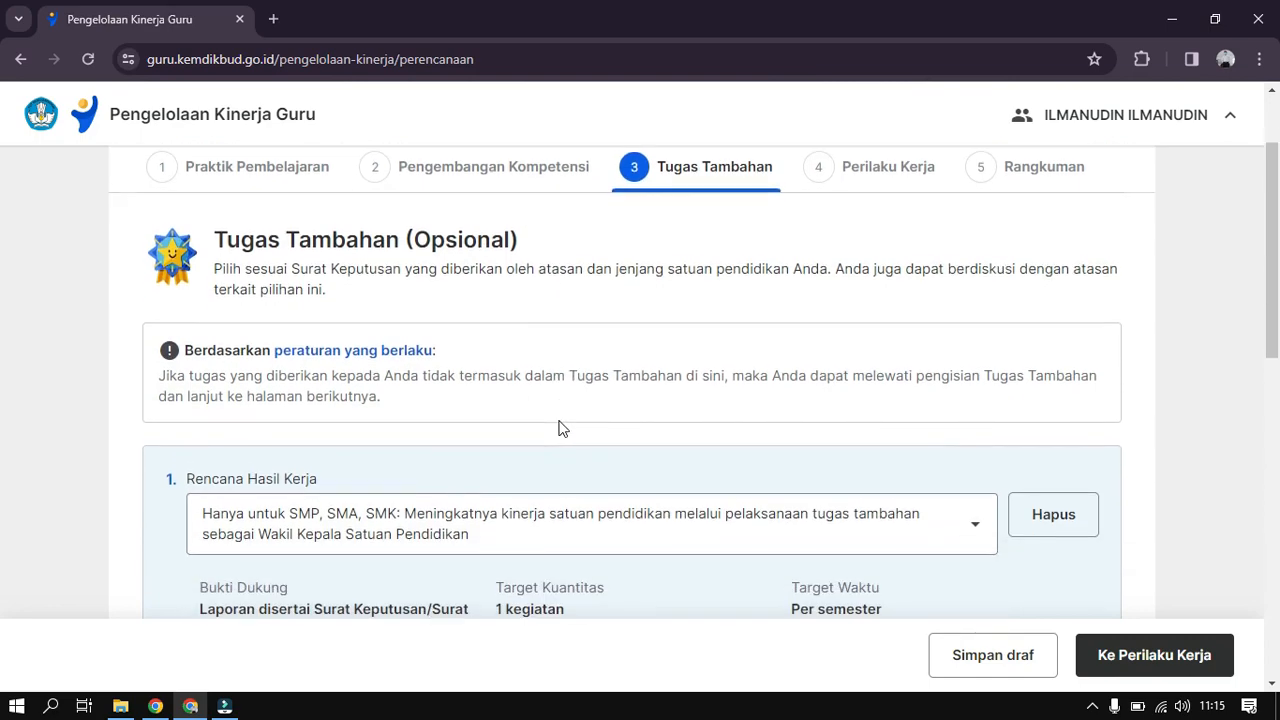
scroll(561, 429, down, 2)
scroll(560, 428, down, 3)
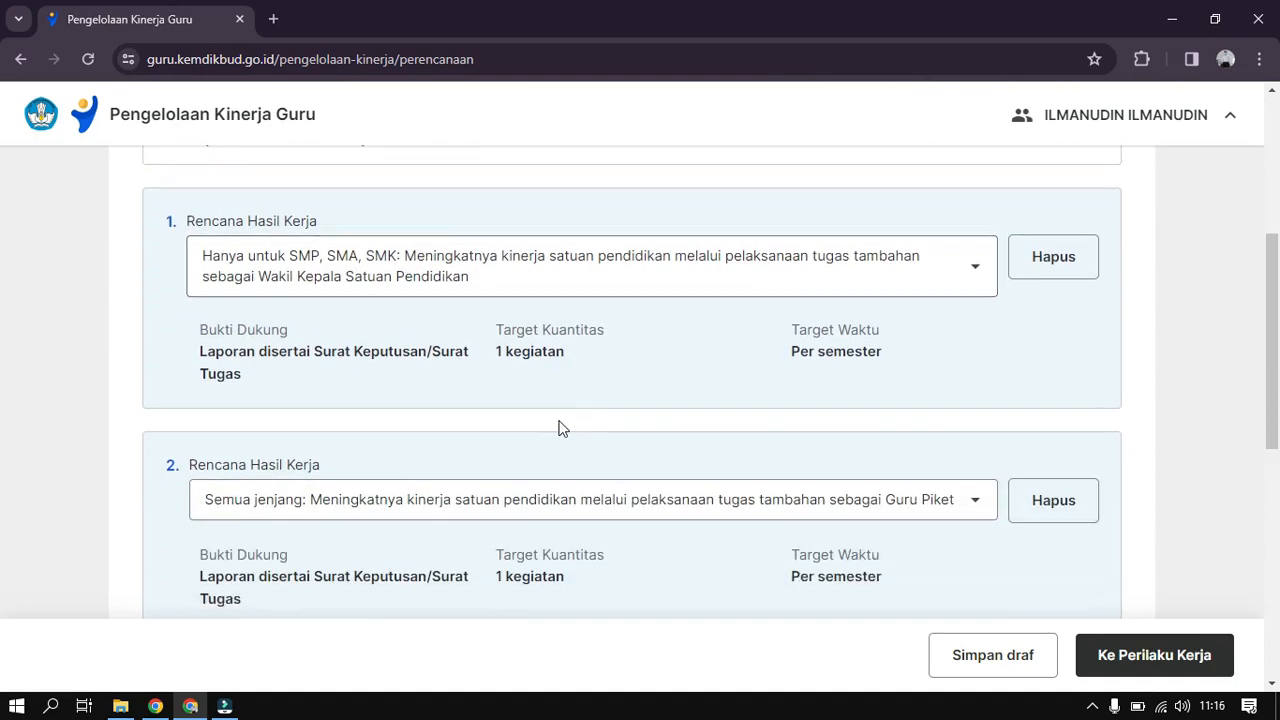
Continue from Tugas Tambahan to the Perilaku Kerja stage, at the Berorientasi Pelayanan aspect
click(1117, 660)
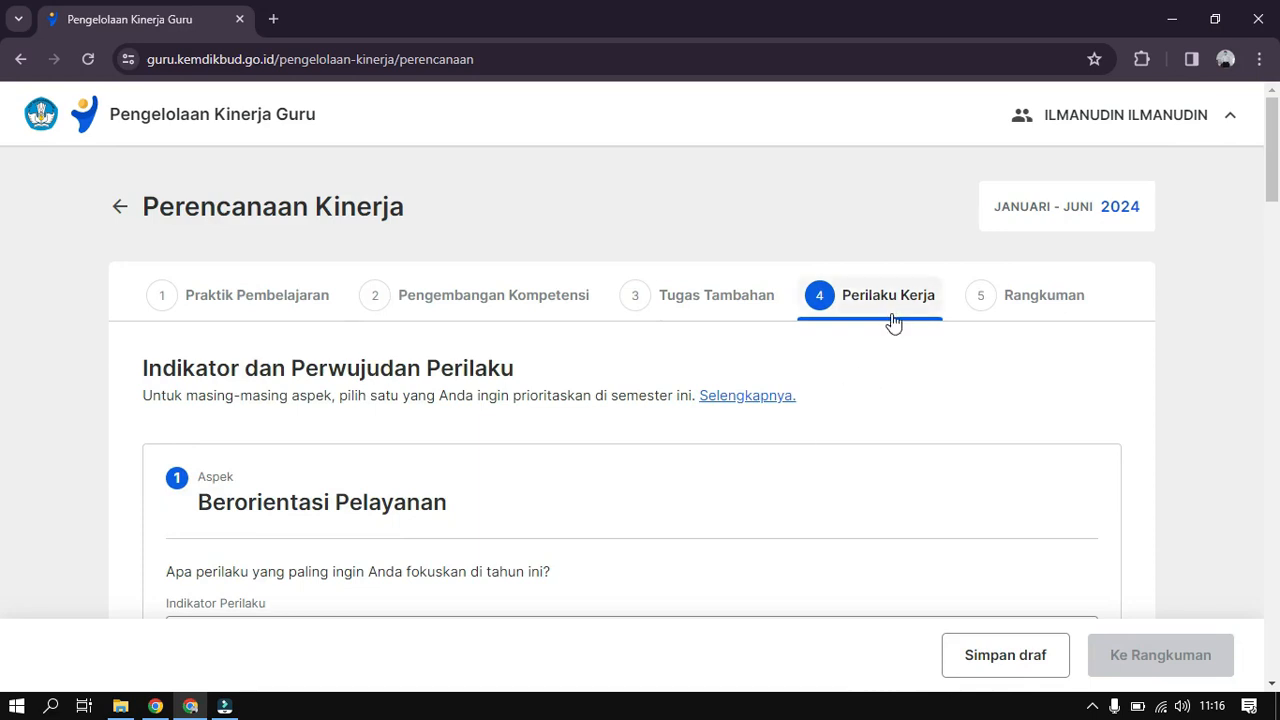
scroll(868, 363, down, 2)
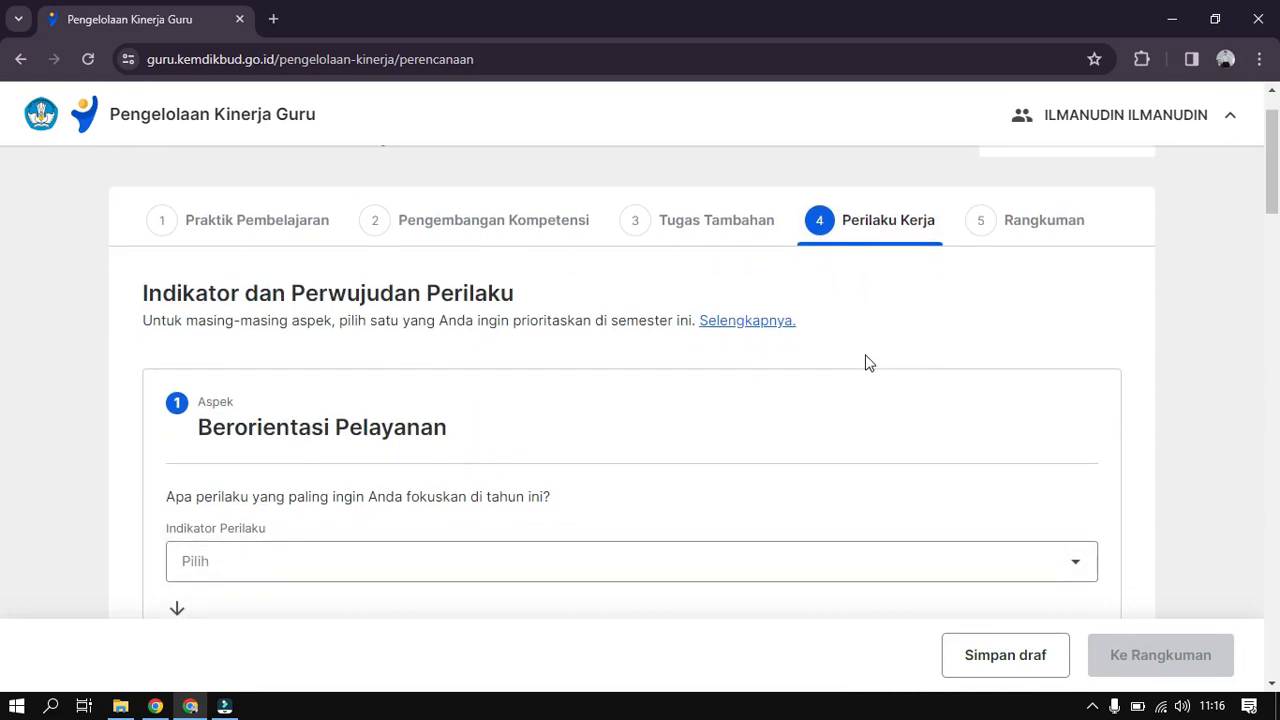
scroll(868, 363, down, 1)
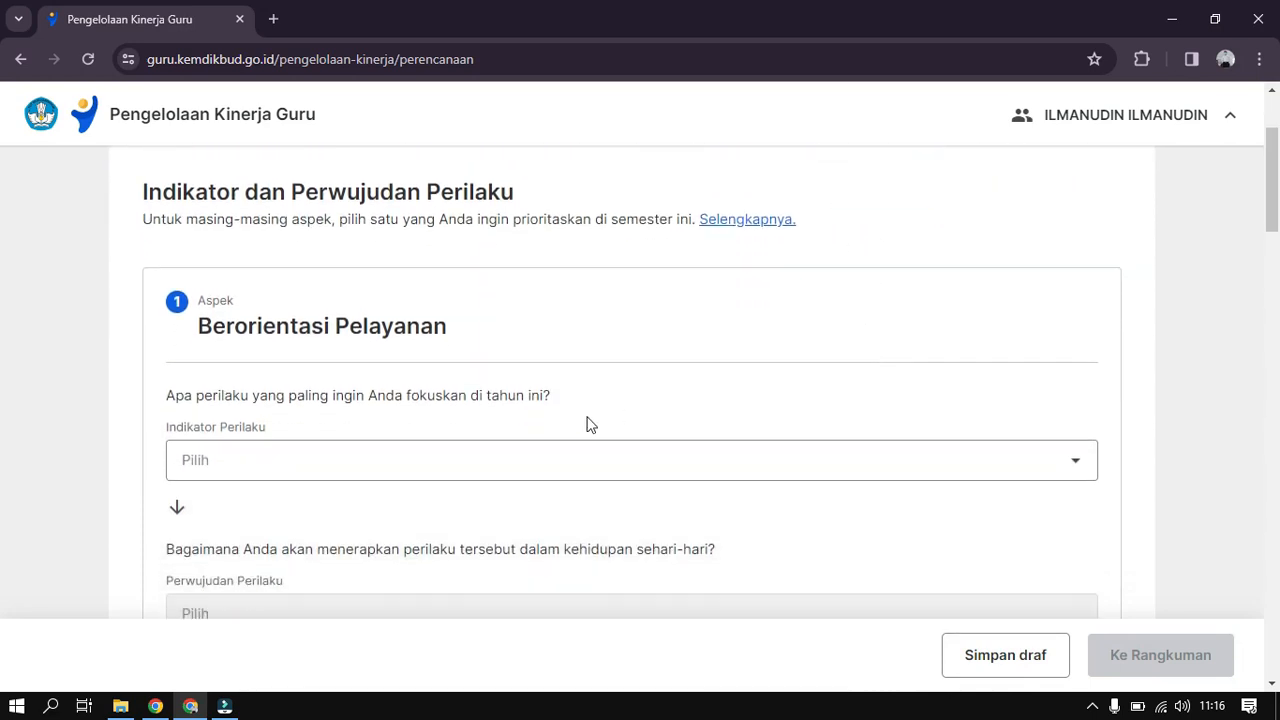
For Berorientasi Pelayanan, choose Indikator Perilaku "Bersifat ramah kepada peserta didik dan orangtua..." and Perwujudan Perilaku "Mengucapkan salam dan sapa dengan sikap ramah"
click(343, 472)
scroll(343, 472, down, 1)
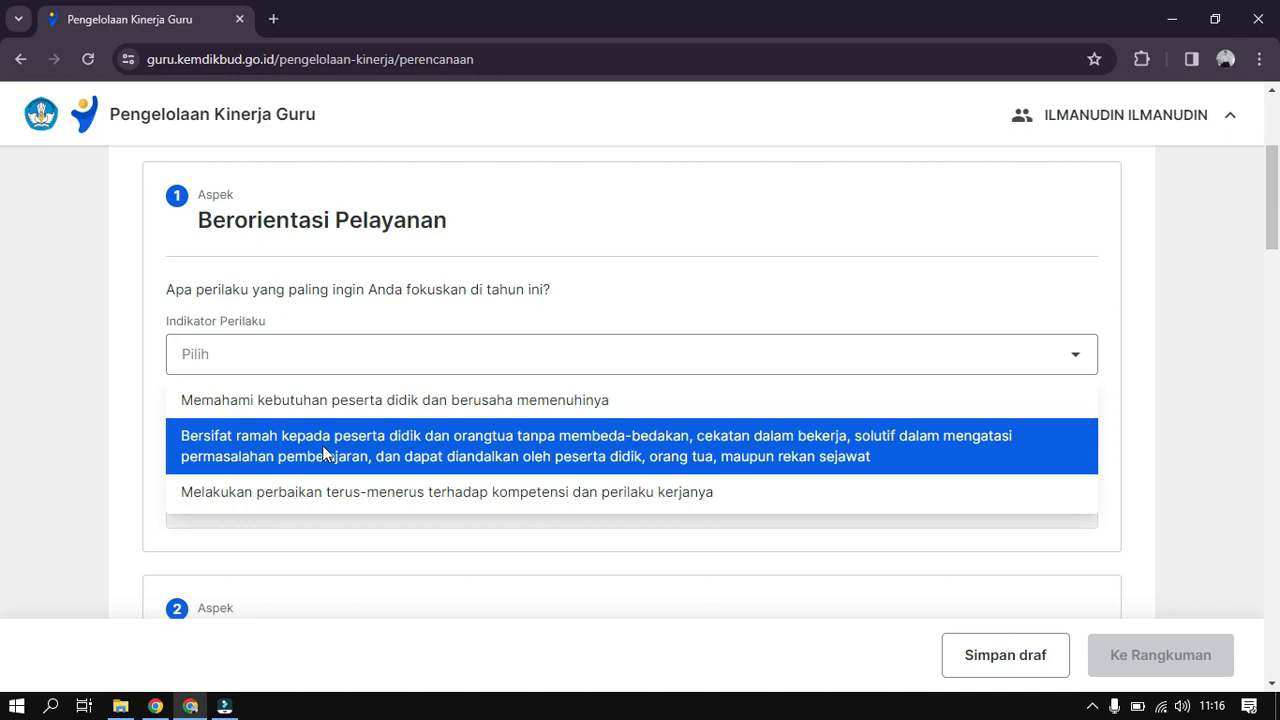
click(322, 452)
scroll(322, 452, down, 1)
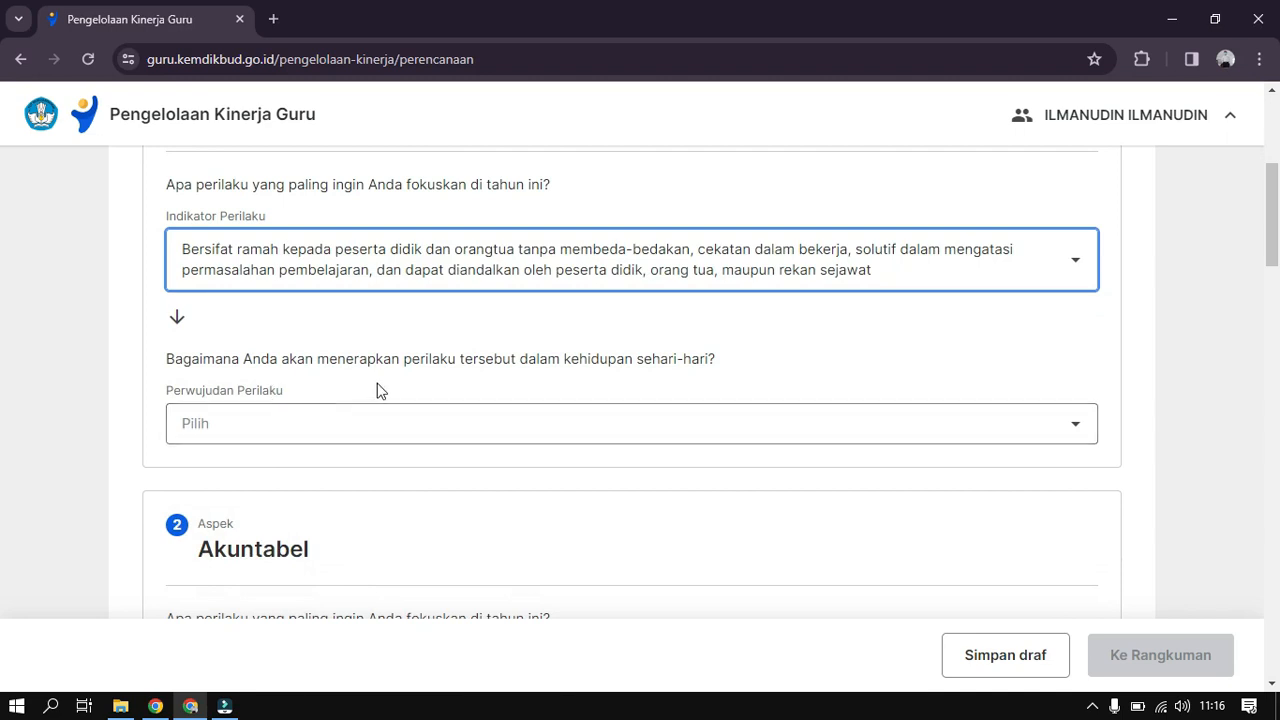
click(404, 431)
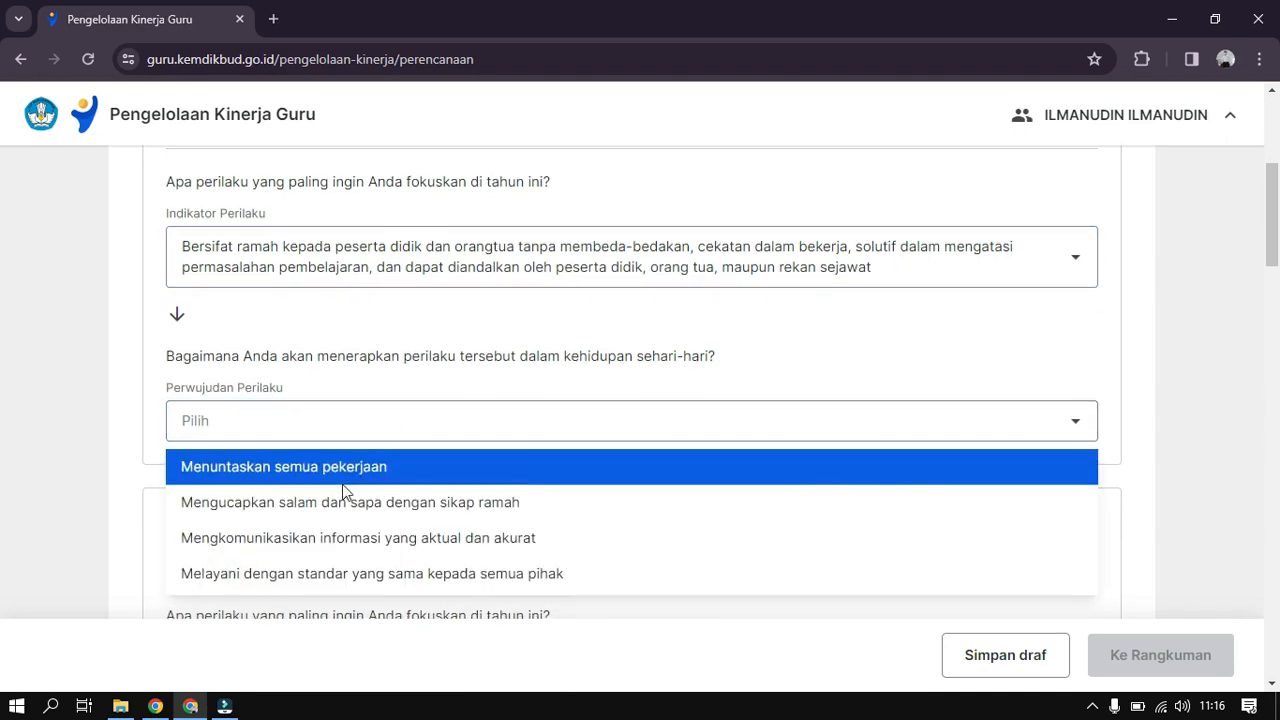
scroll(346, 490, down, 1)
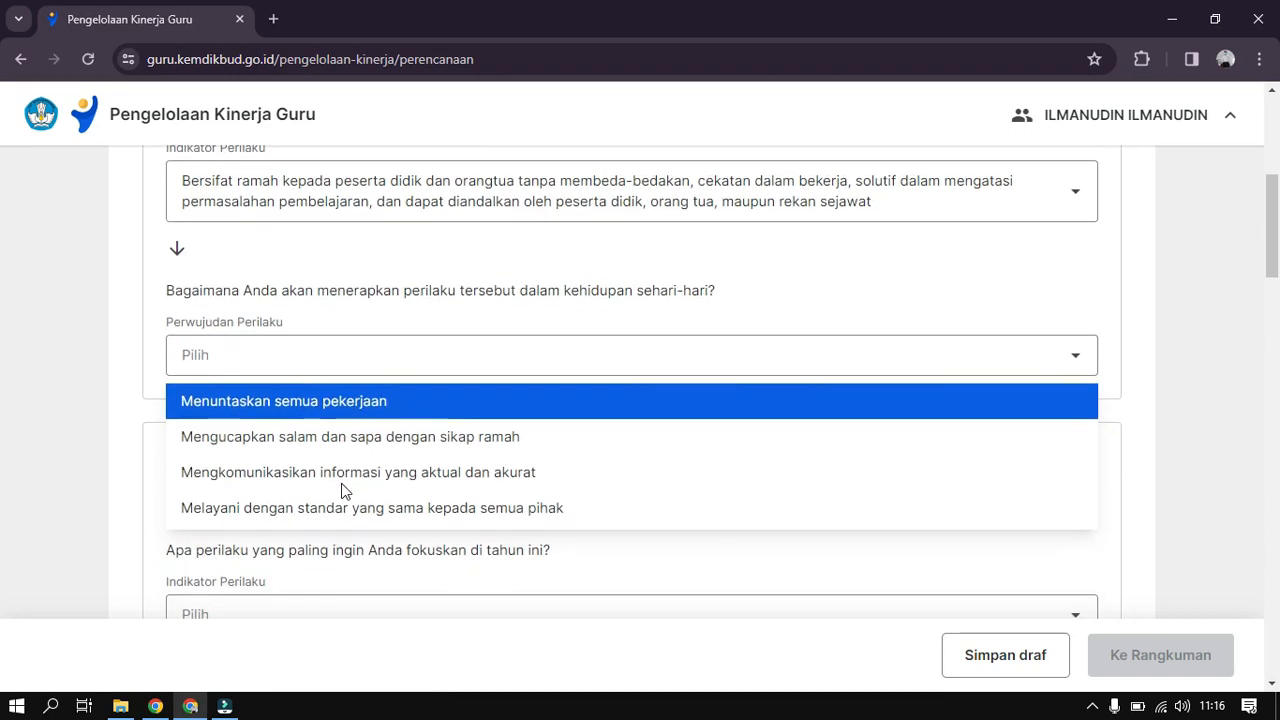
click(378, 437)
For Akuntabel, choose Indikator Perilaku "Melaksanakan tugas dengan jujur, bertanggung jawab, cermat, disiplin, dan berintegritas tinggi" and Perwujudan Perilaku "Melaksanakan pekerjaan sesuai dengan ketentuan"
scroll(378, 449, down, 2)
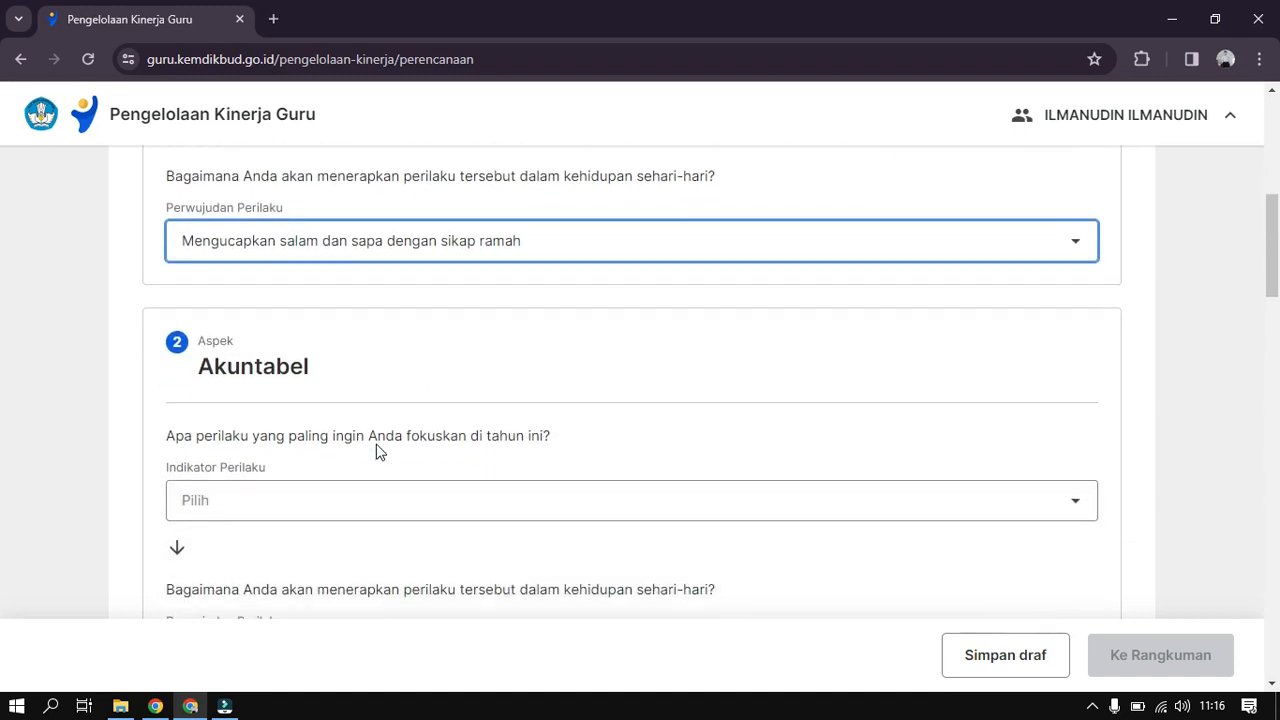
scroll(374, 449, down, 1)
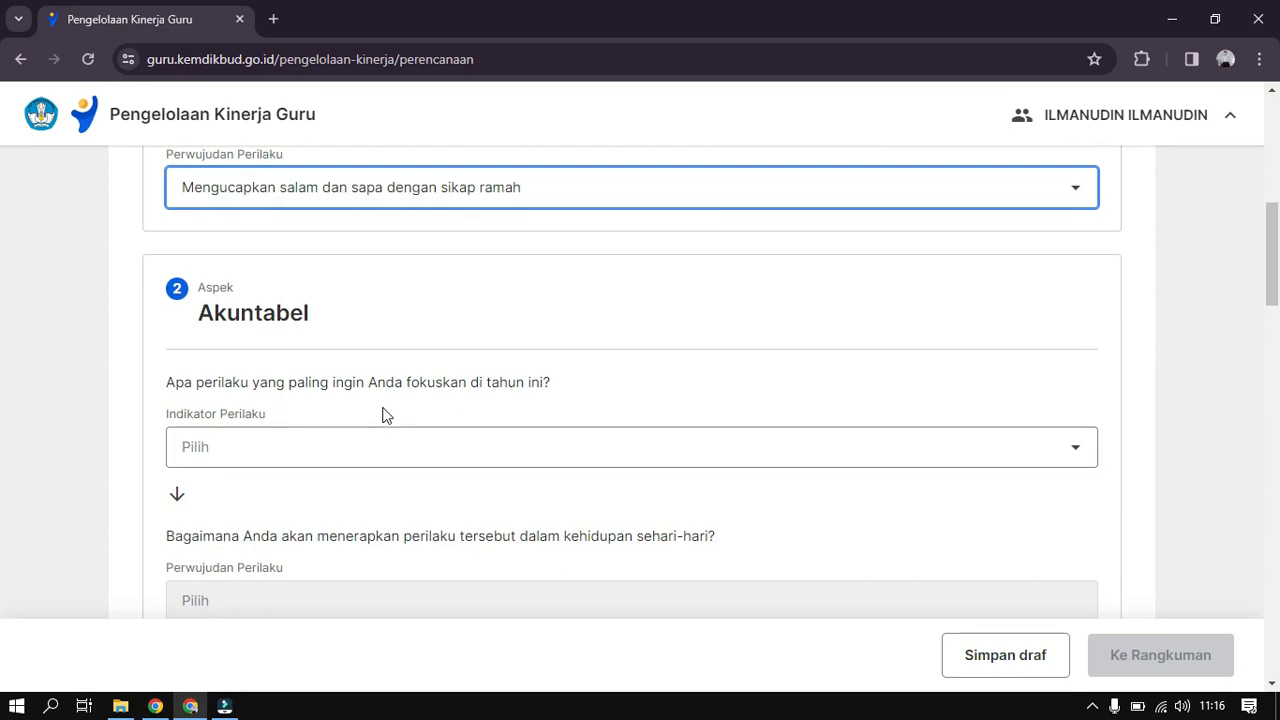
click(380, 457)
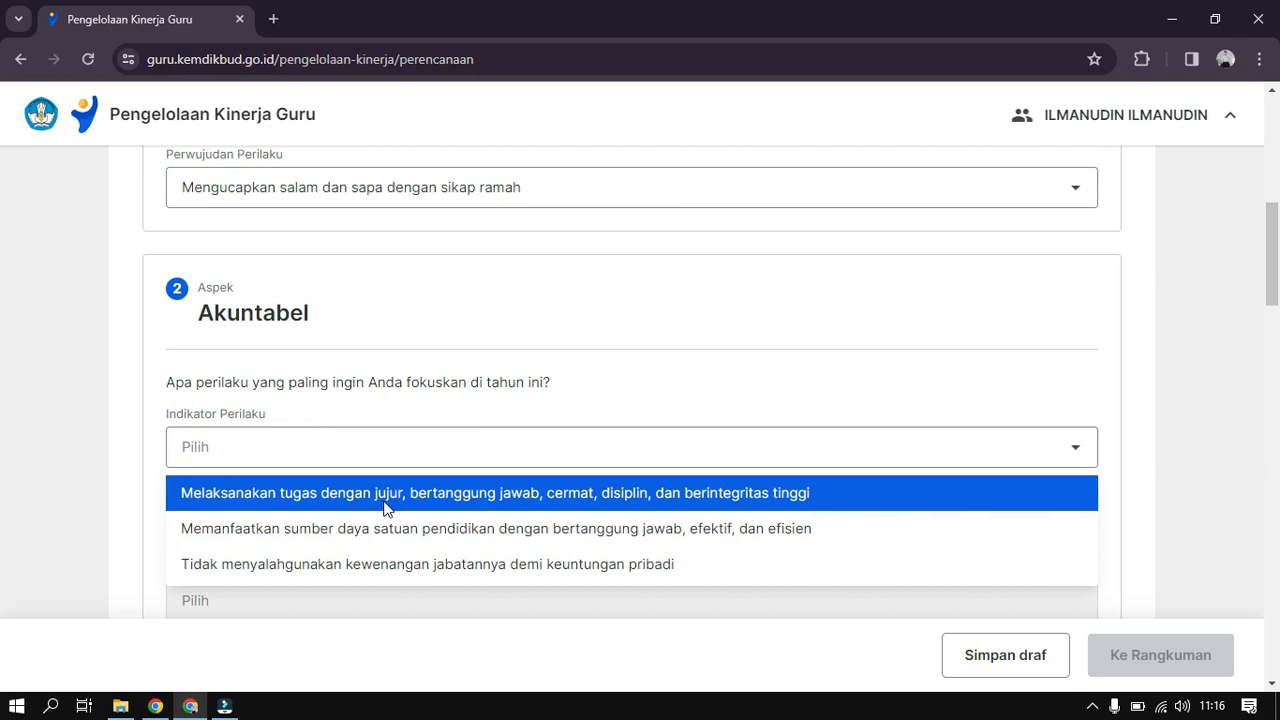
click(383, 493)
scroll(384, 505, down, 2)
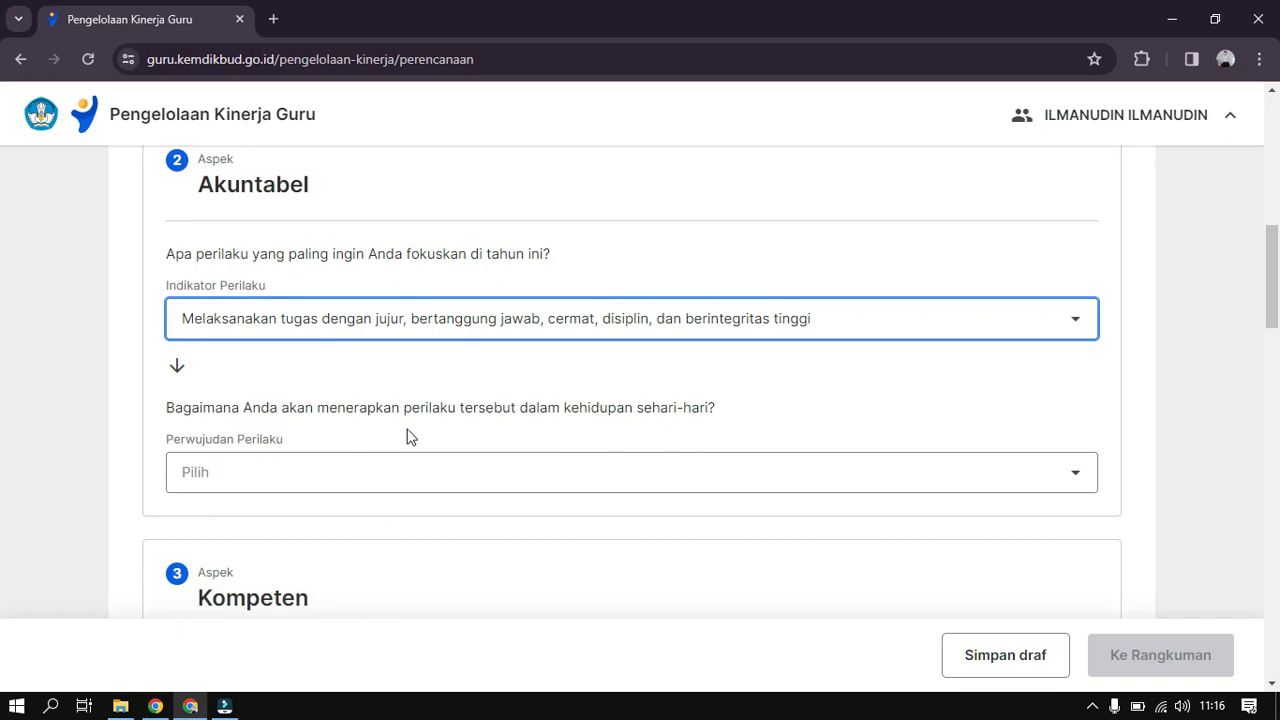
click(466, 471)
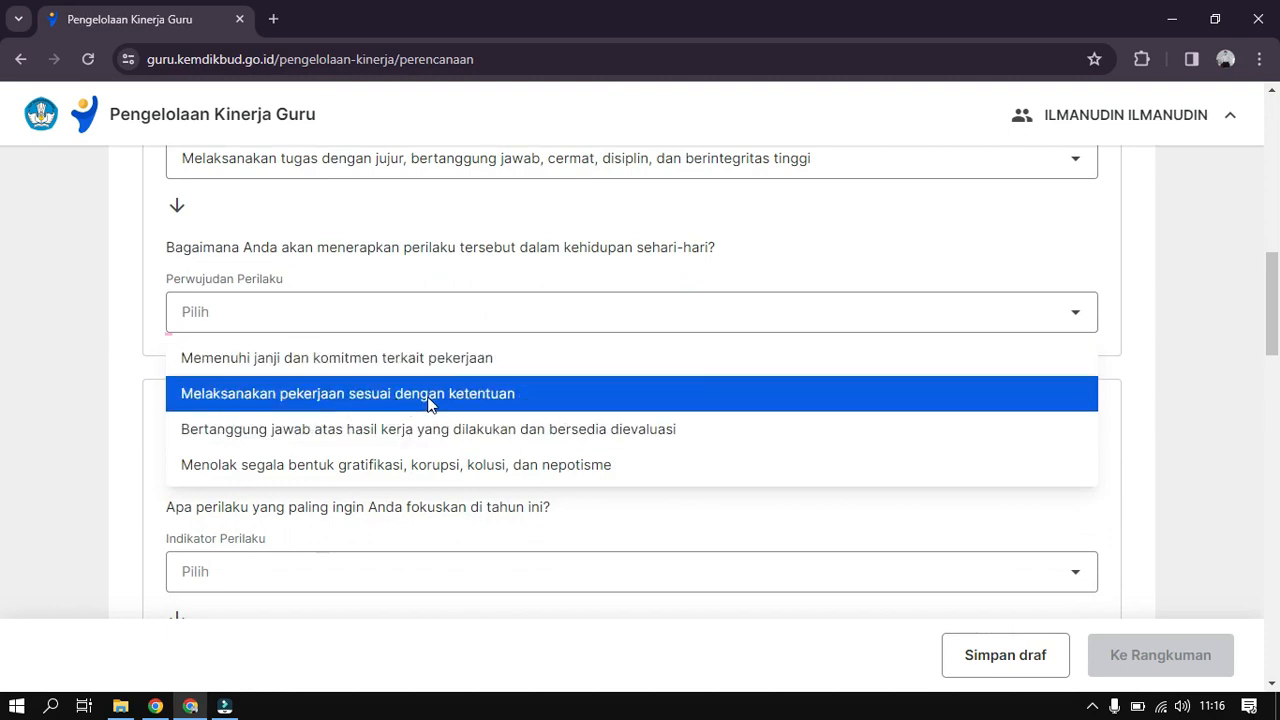
click(428, 393)
For Kompeten, choose Indikator Perilaku "Melaksanakan tugas dengan kualitas terbaik" and Perwujudan Perilaku "Menyelesaikan masalah secara komprehensif dan tuntas"
scroll(429, 403, down, 2)
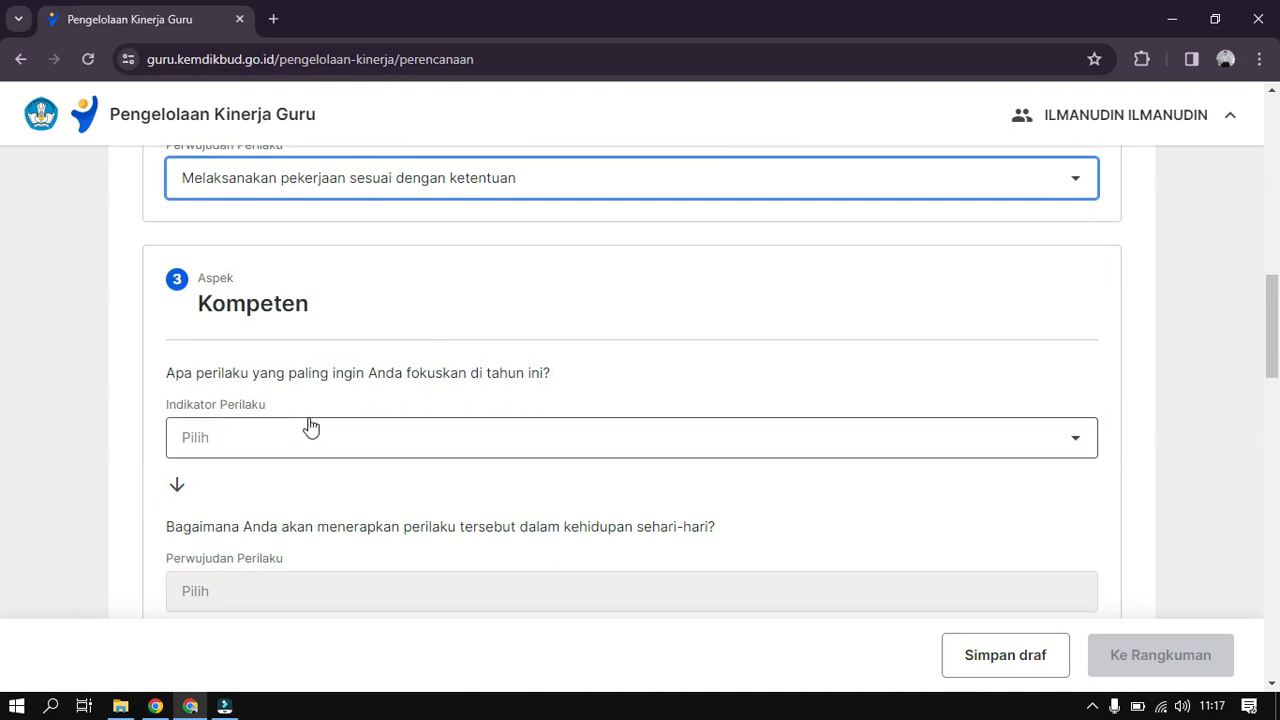
click(390, 435)
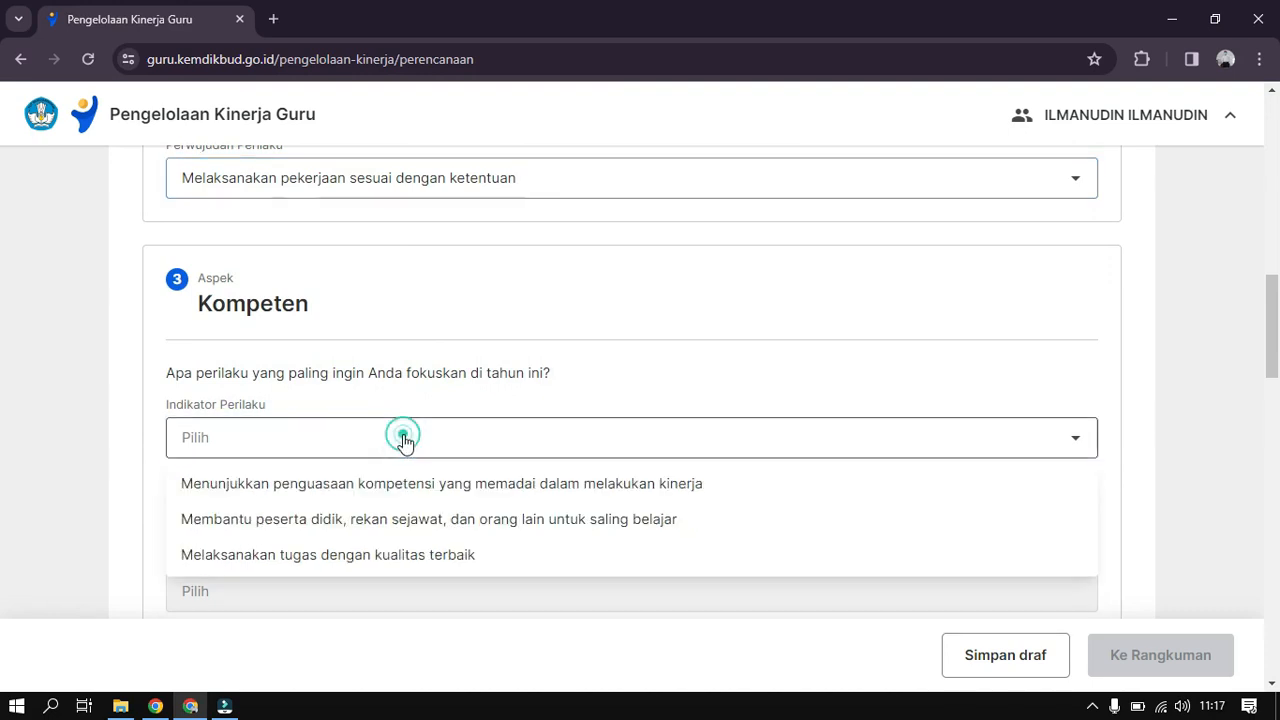
scroll(385, 476, down, 1)
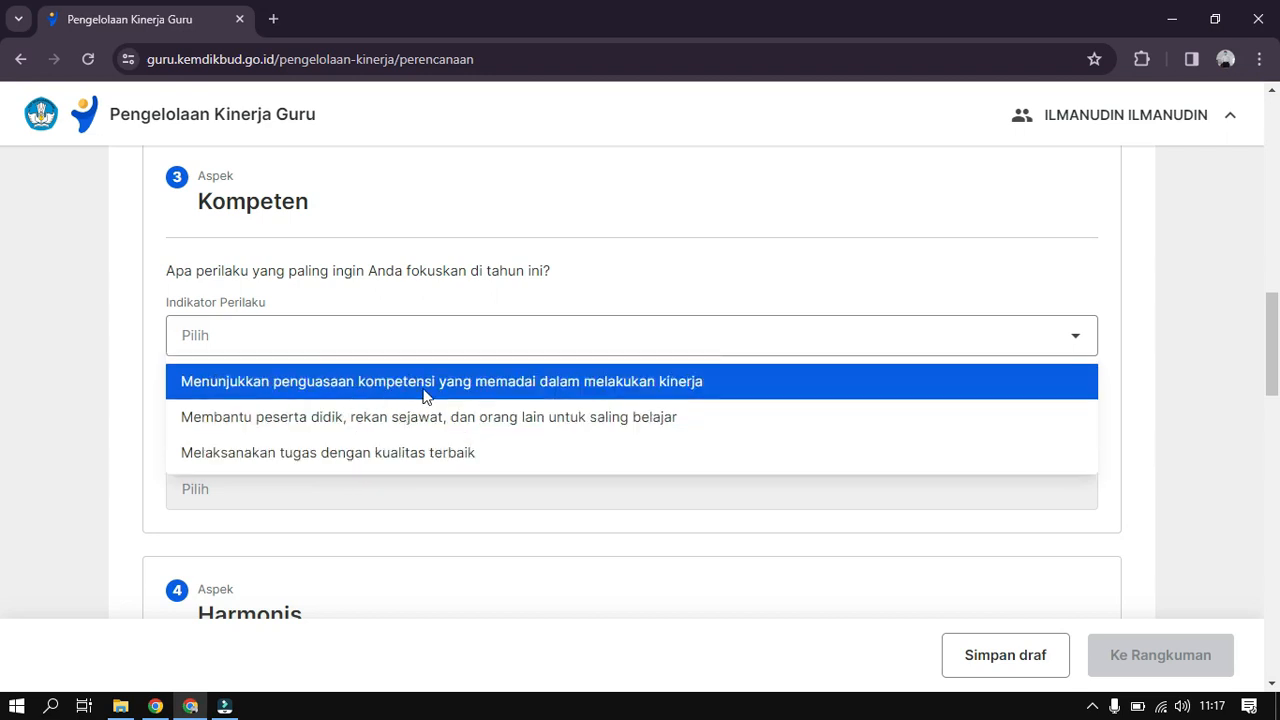
click(366, 451)
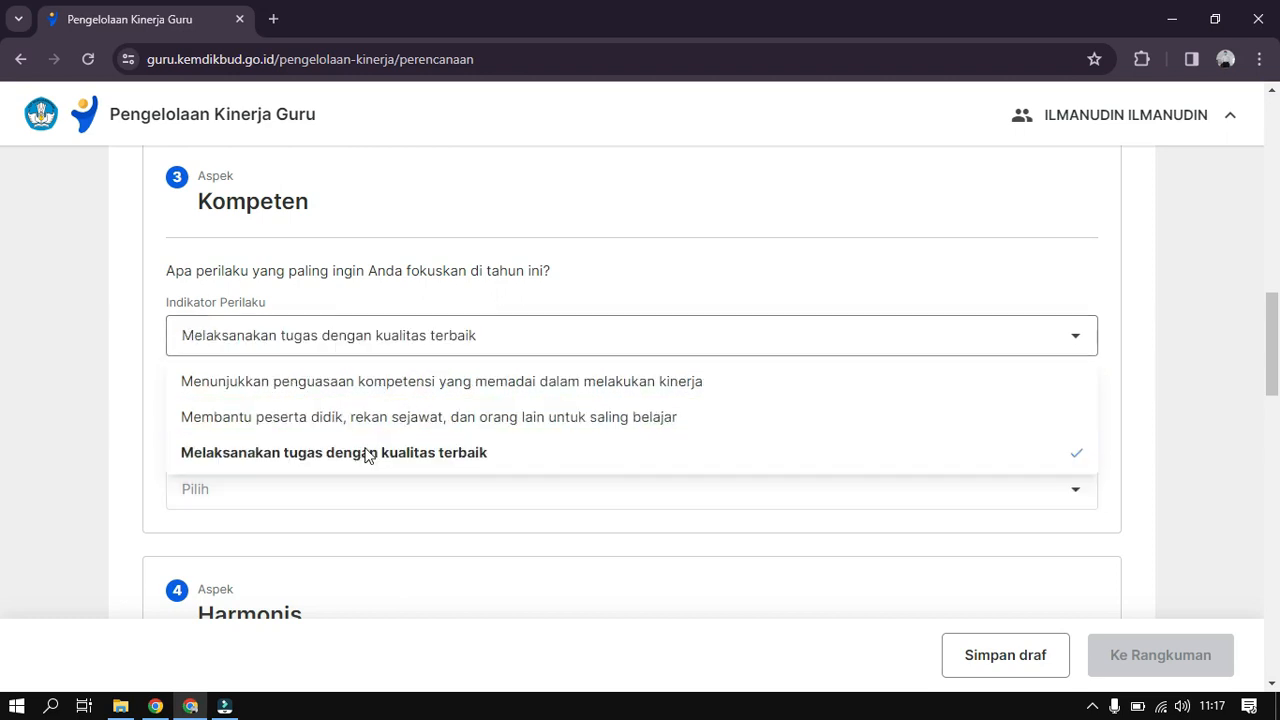
scroll(366, 452, down, 1)
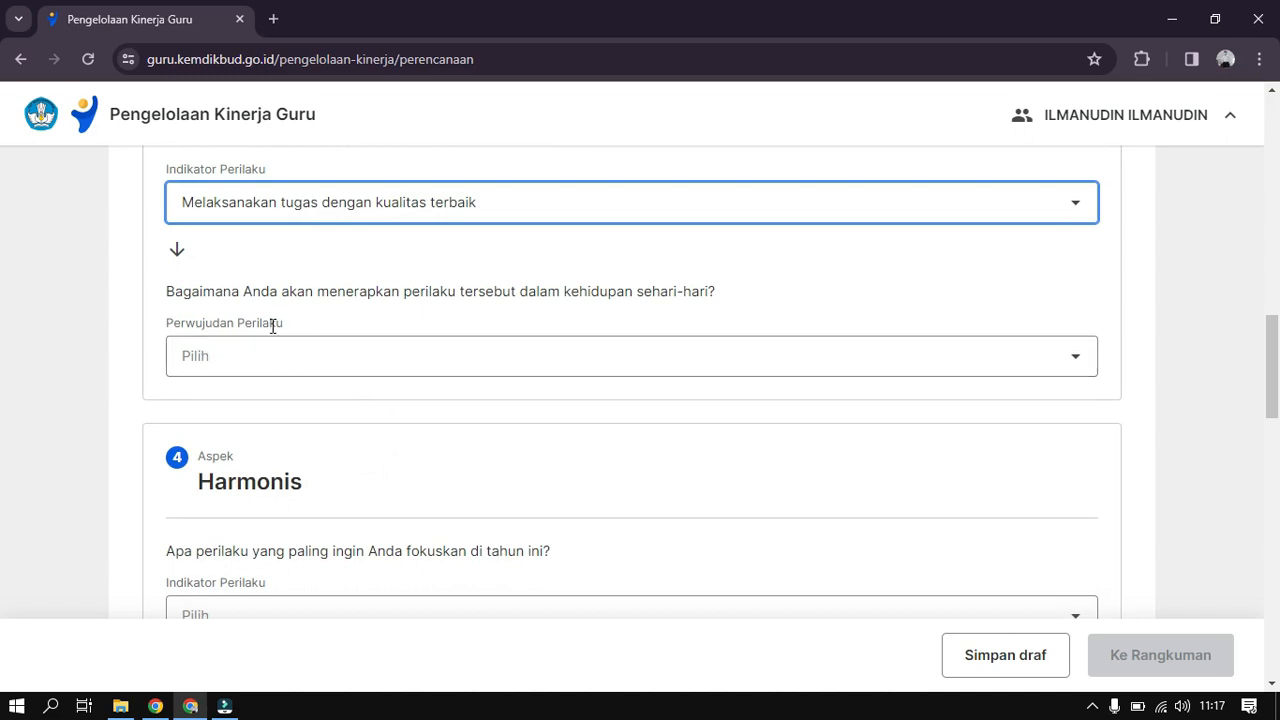
click(300, 362)
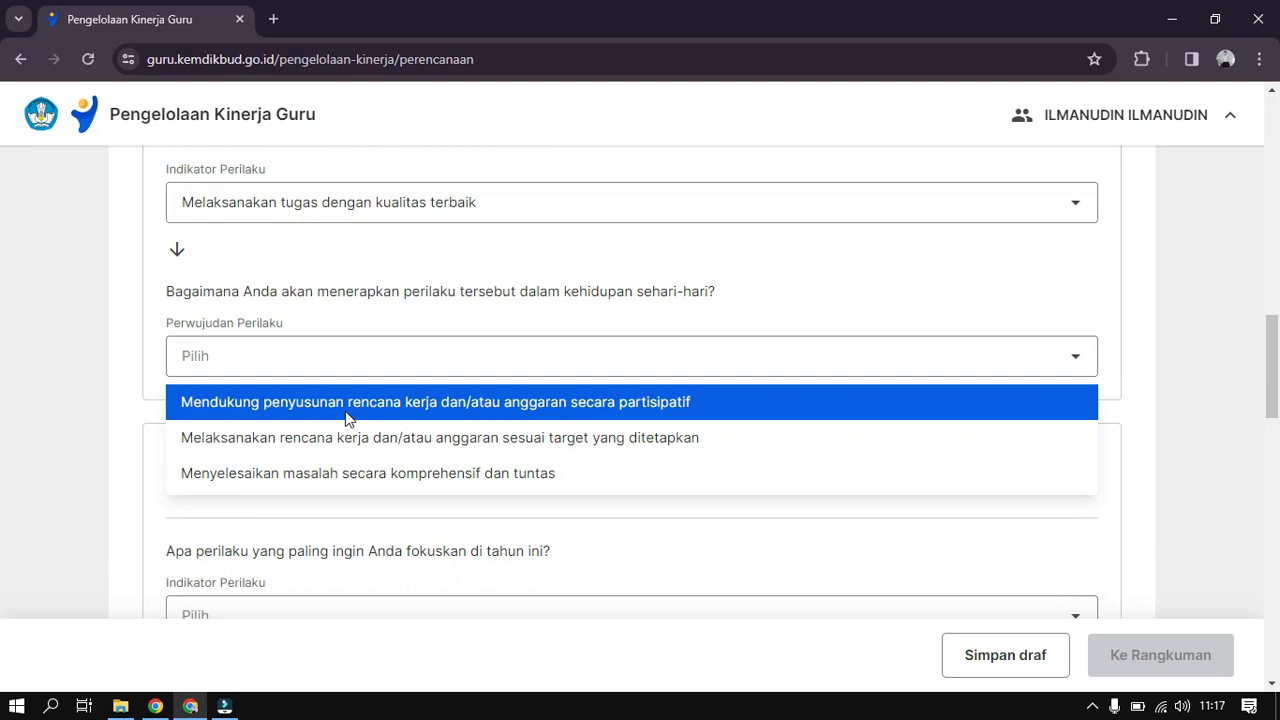
click(324, 488)
For Harmonis, choose Indikator Perilaku "Menghargai setiap warga satuan pendidikan apapun latar belakangnya" and Perwujudan Perilaku "Menjaga hubungan yang baik dengan rekan kerja..."
scroll(316, 490, down, 1)
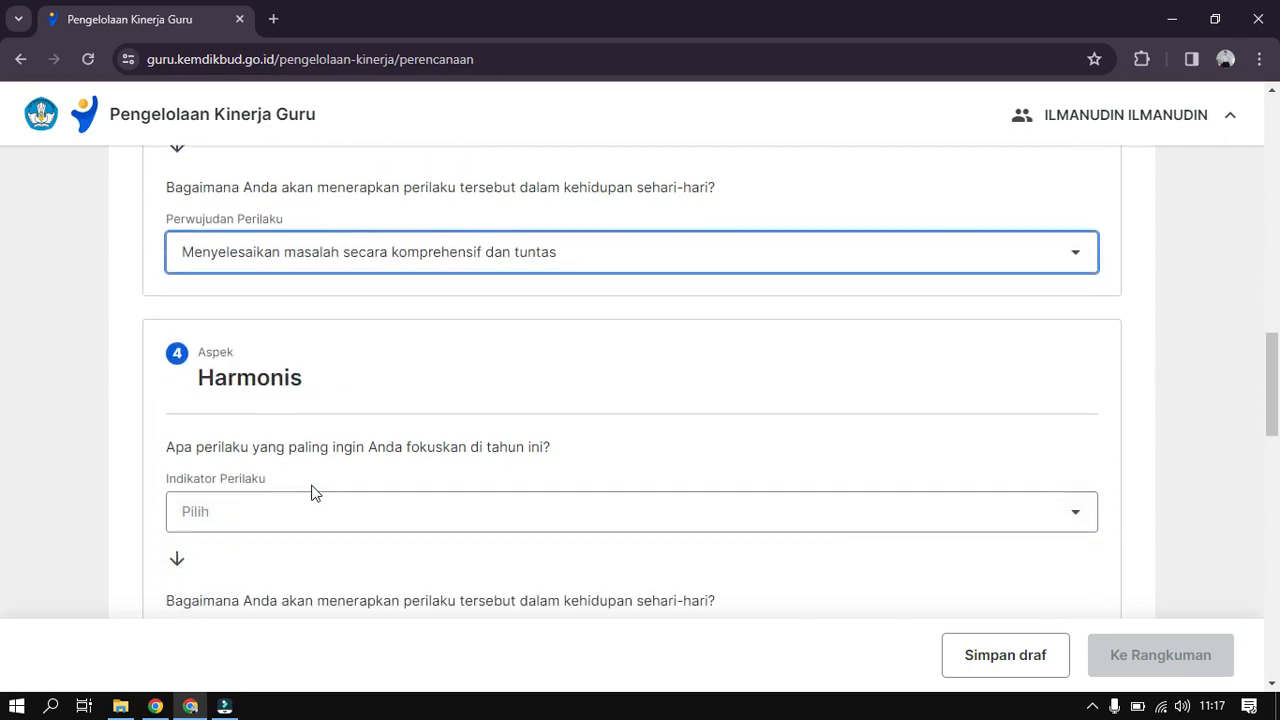
scroll(314, 443, down, 1)
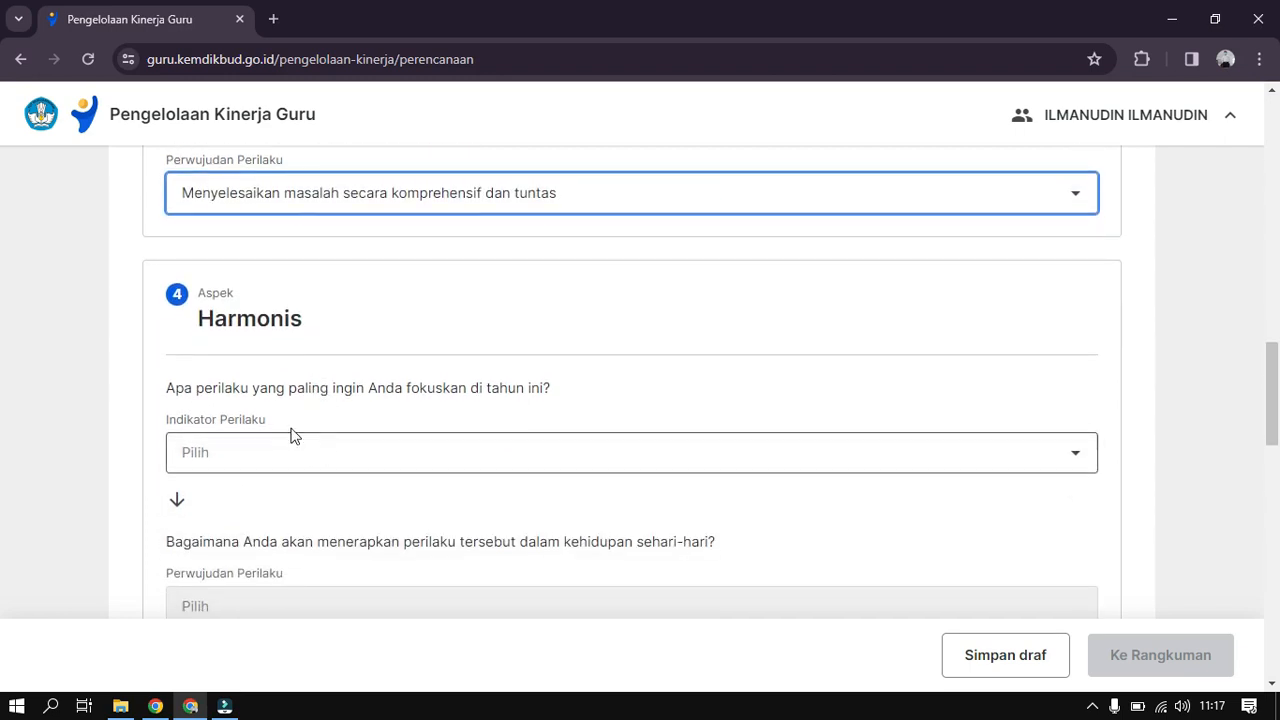
click(312, 459)
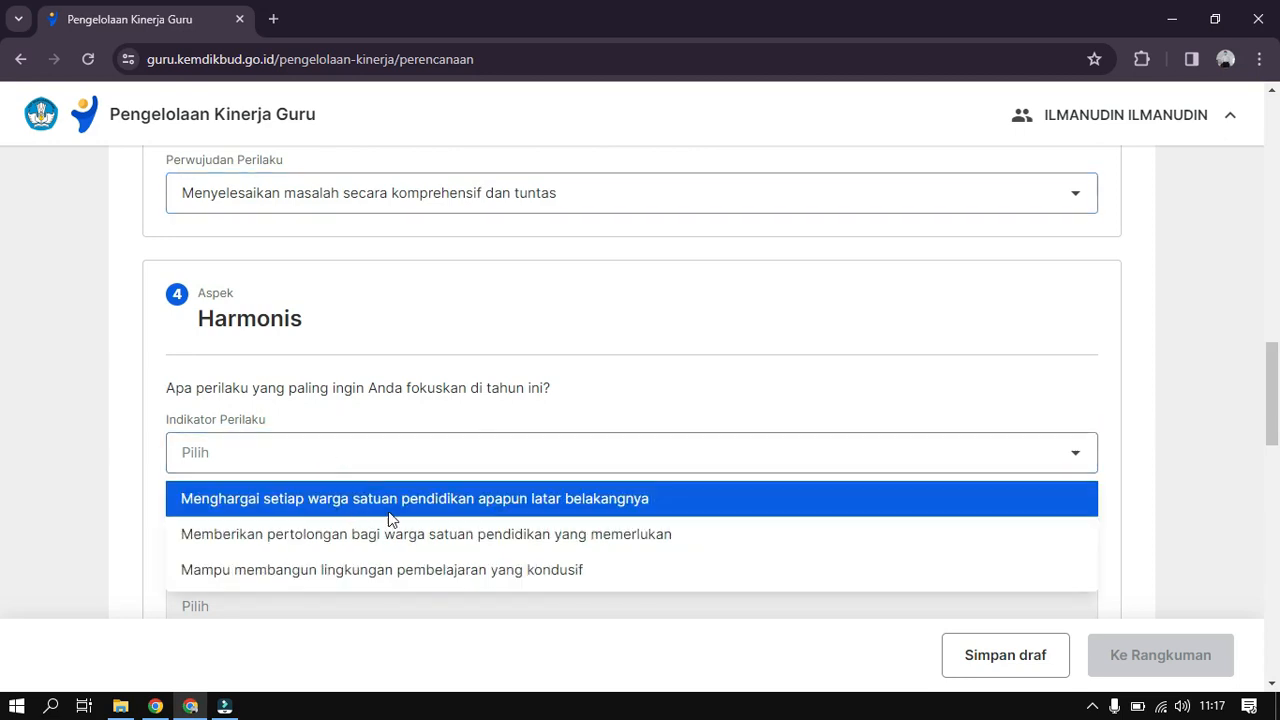
click(388, 511)
scroll(388, 511, down, 2)
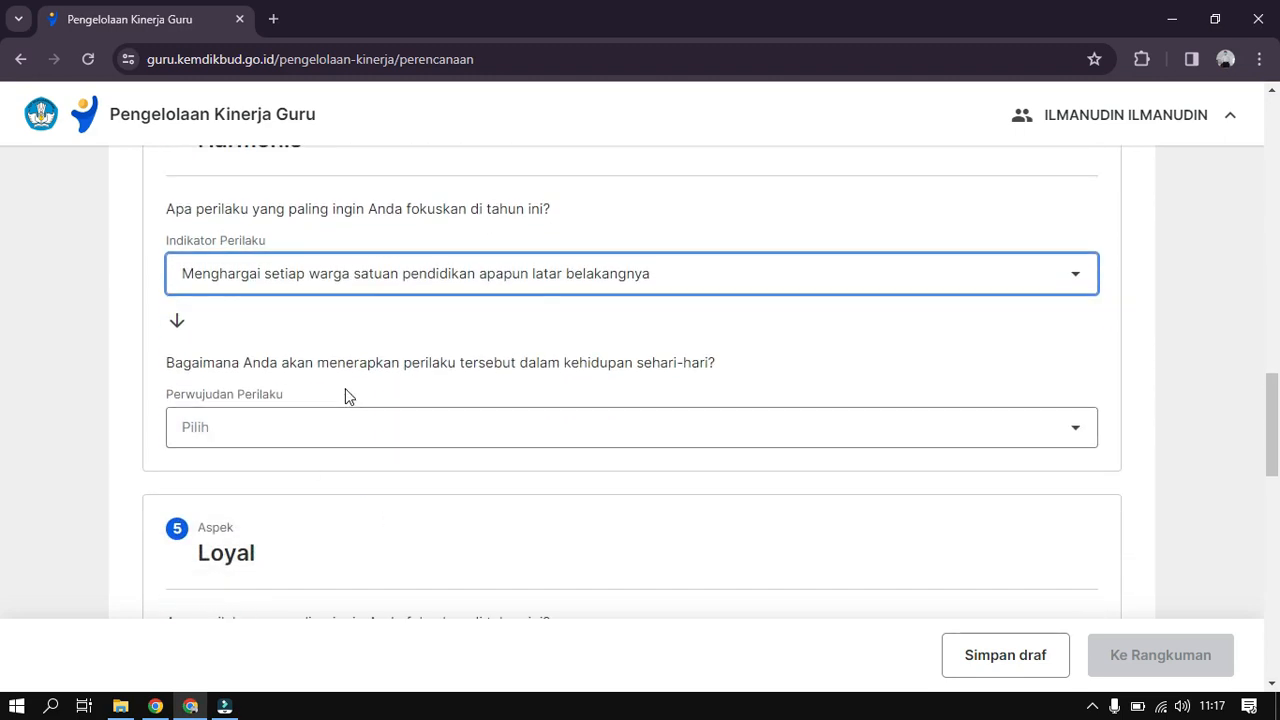
click(310, 432)
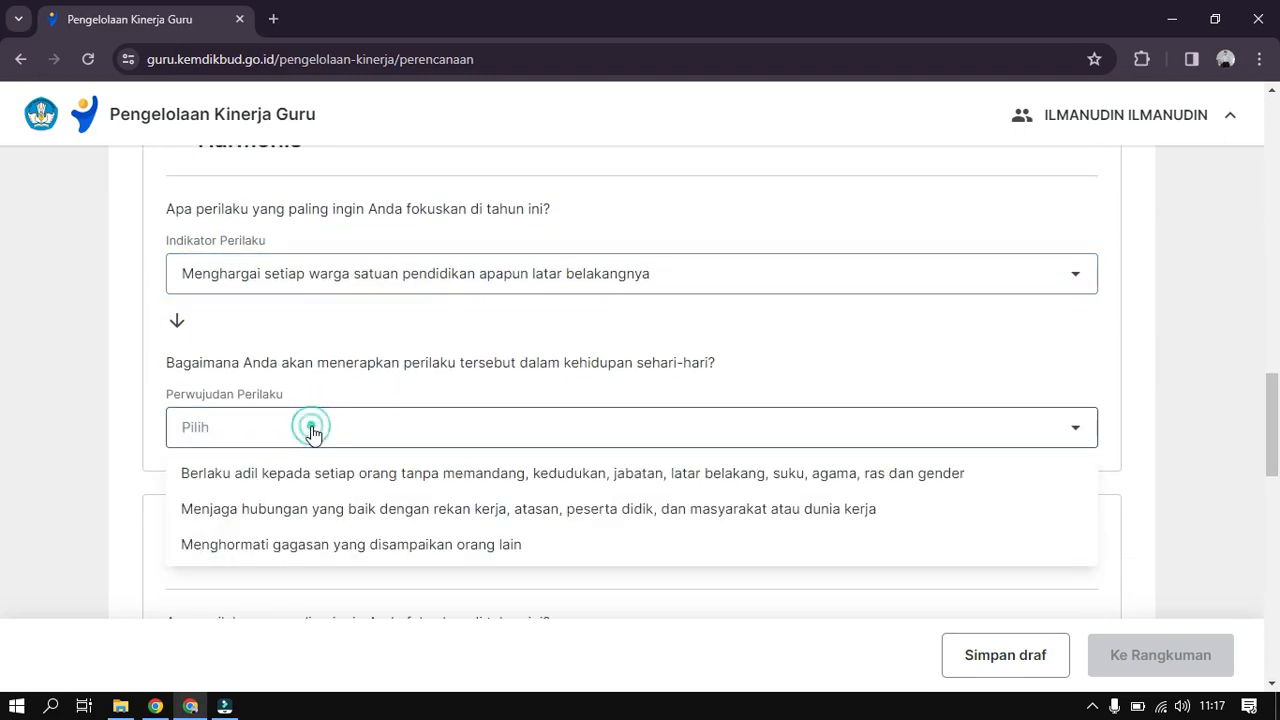
click(318, 518)
For Loyal, choose Indikator Perilaku "Menjaga nama baik satuan pendidikan, sesama guru..." and Perwujudan Perilaku "Bersikap dan berperilaku yang melindungi nama baik serta citra satuan pendidikan"
scroll(317, 516, down, 1)
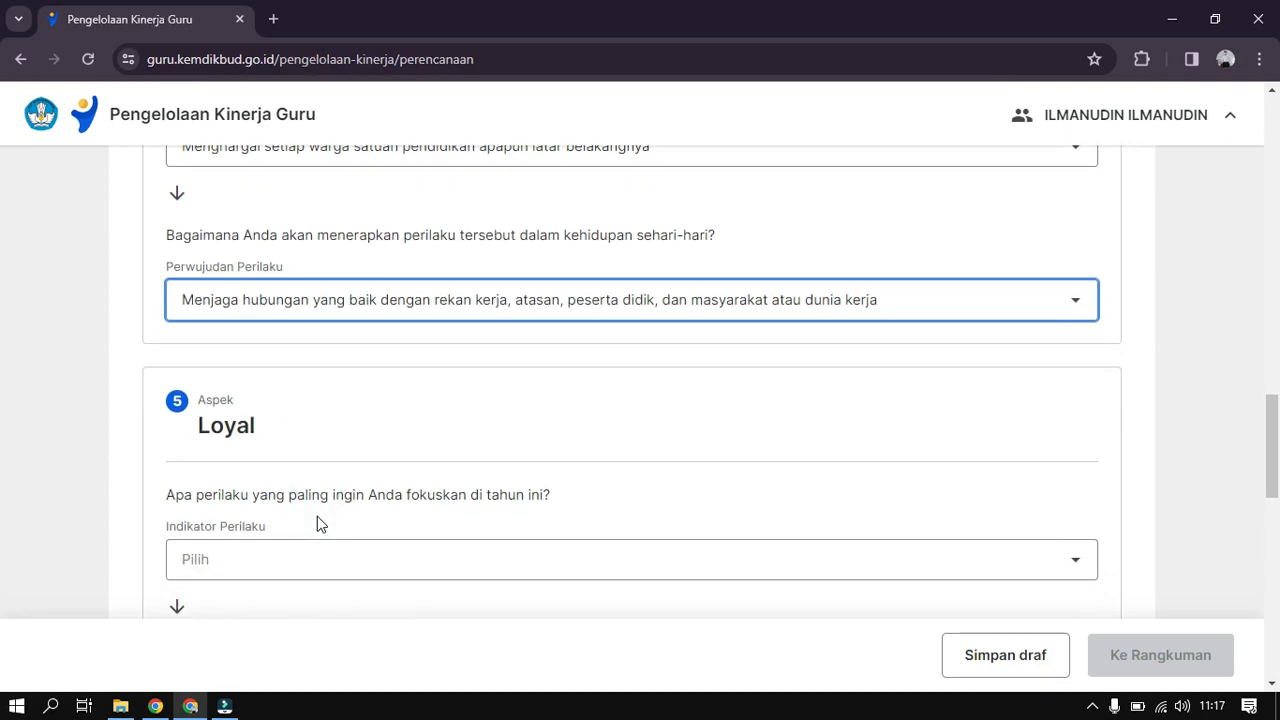
scroll(317, 516, down, 1)
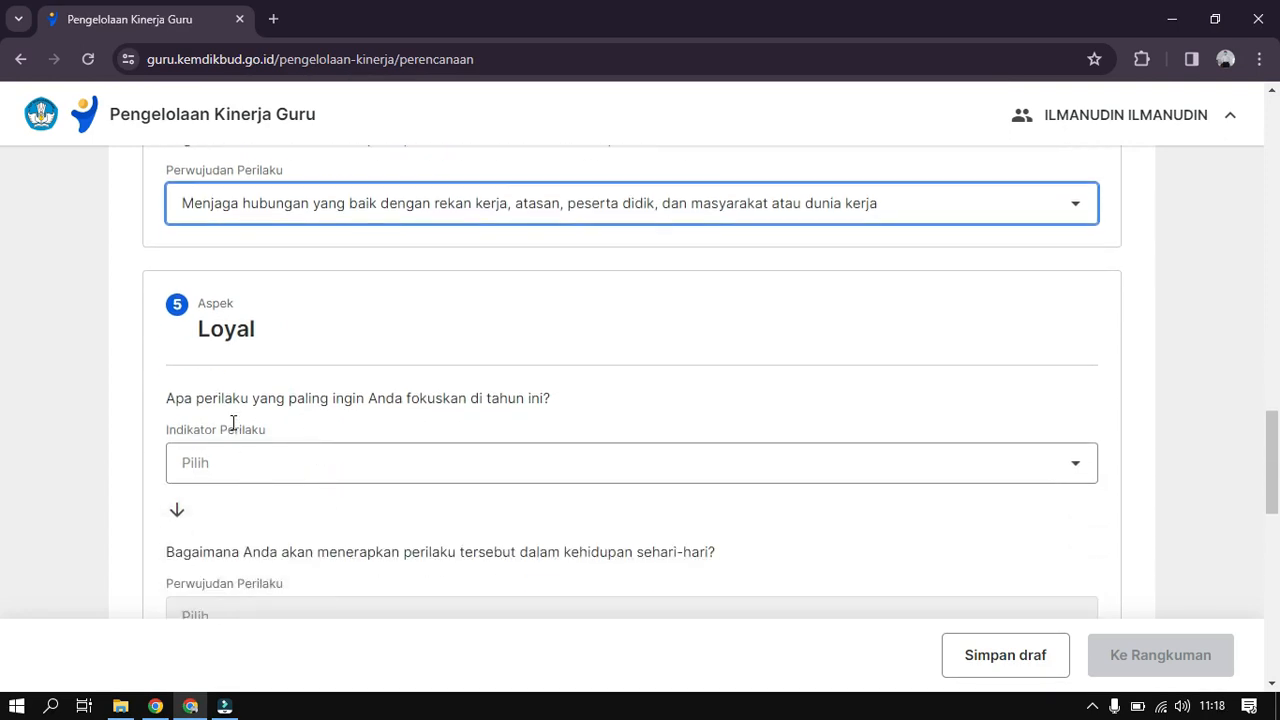
click(275, 462)
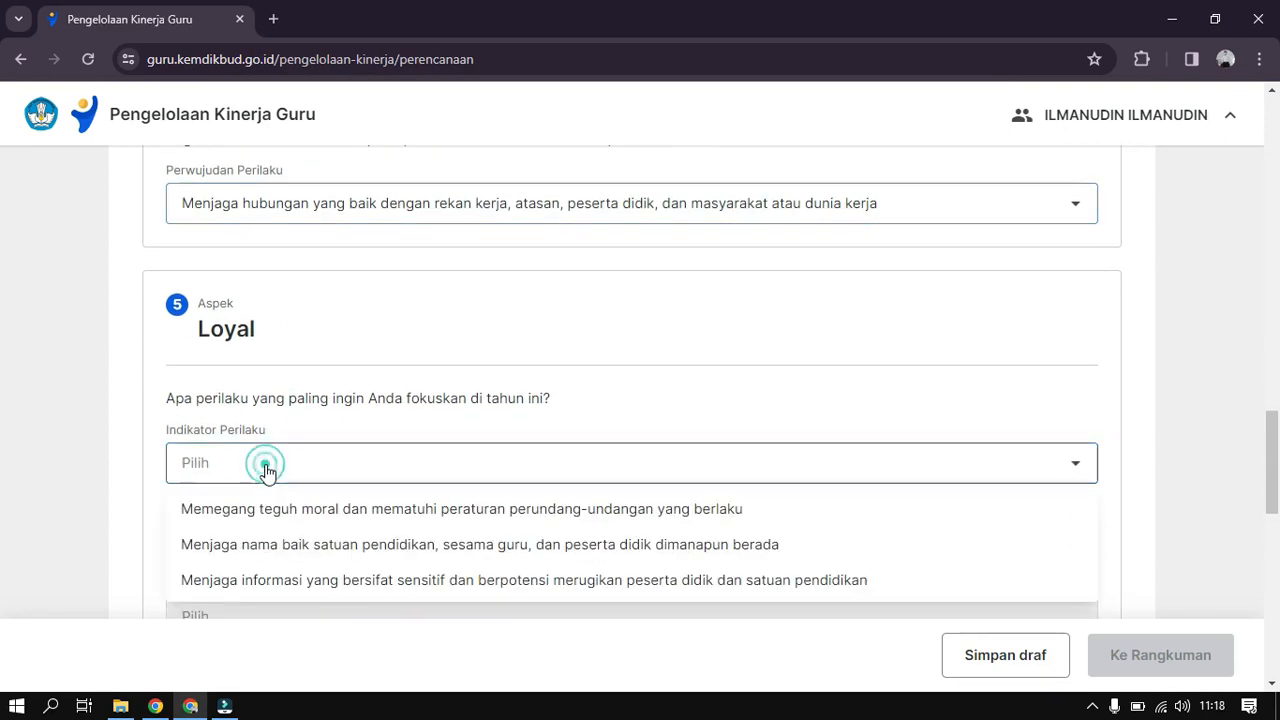
scroll(268, 470, down, 1)
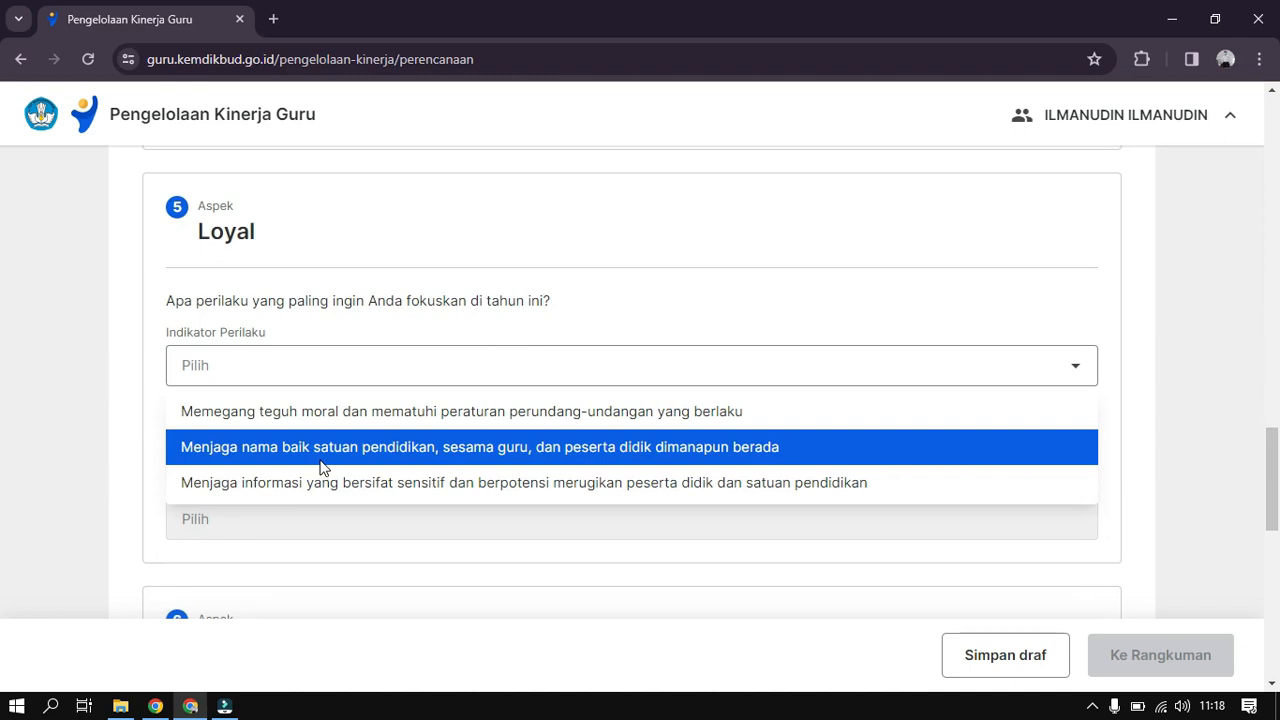
click(320, 450)
scroll(320, 457, down, 1)
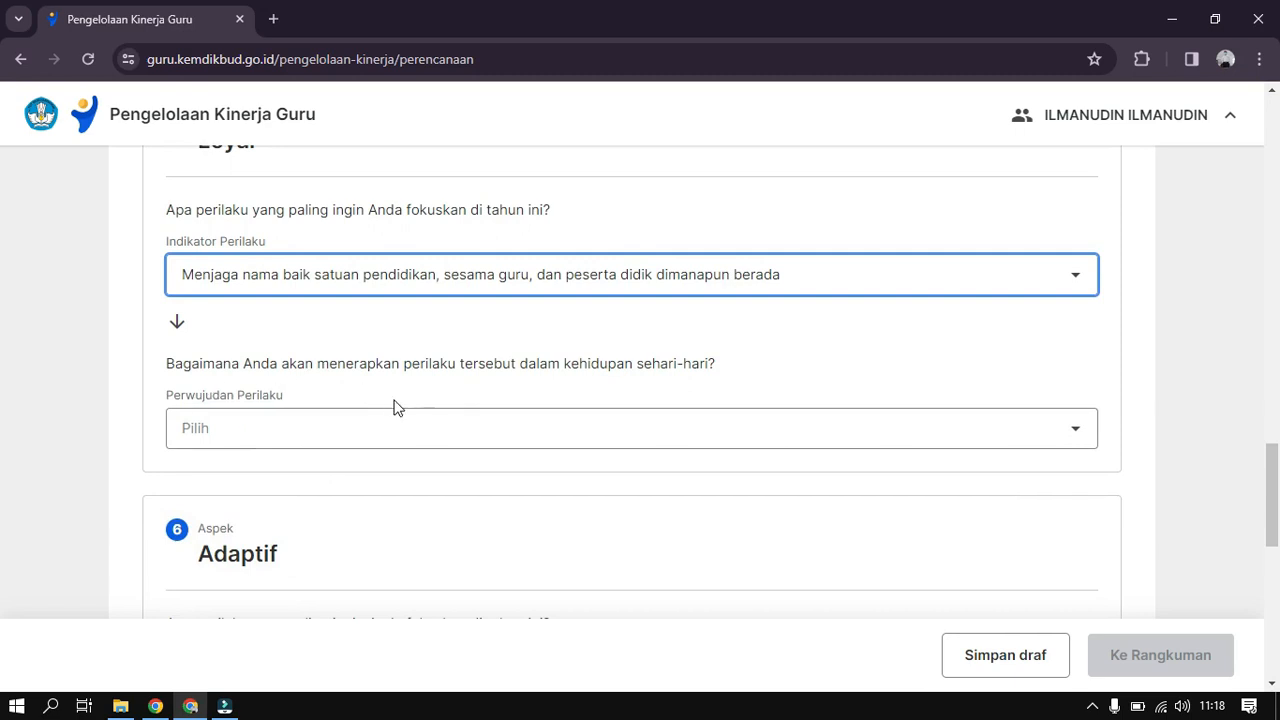
click(405, 432)
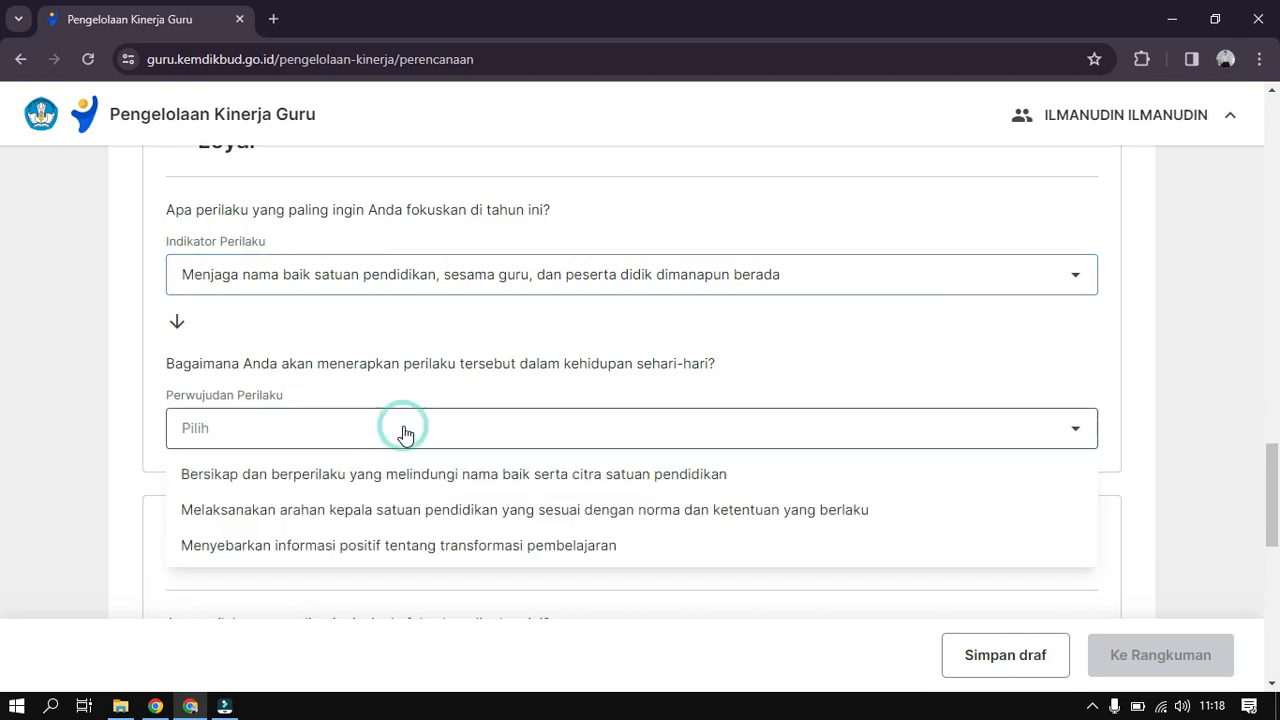
scroll(405, 432, down, 1)
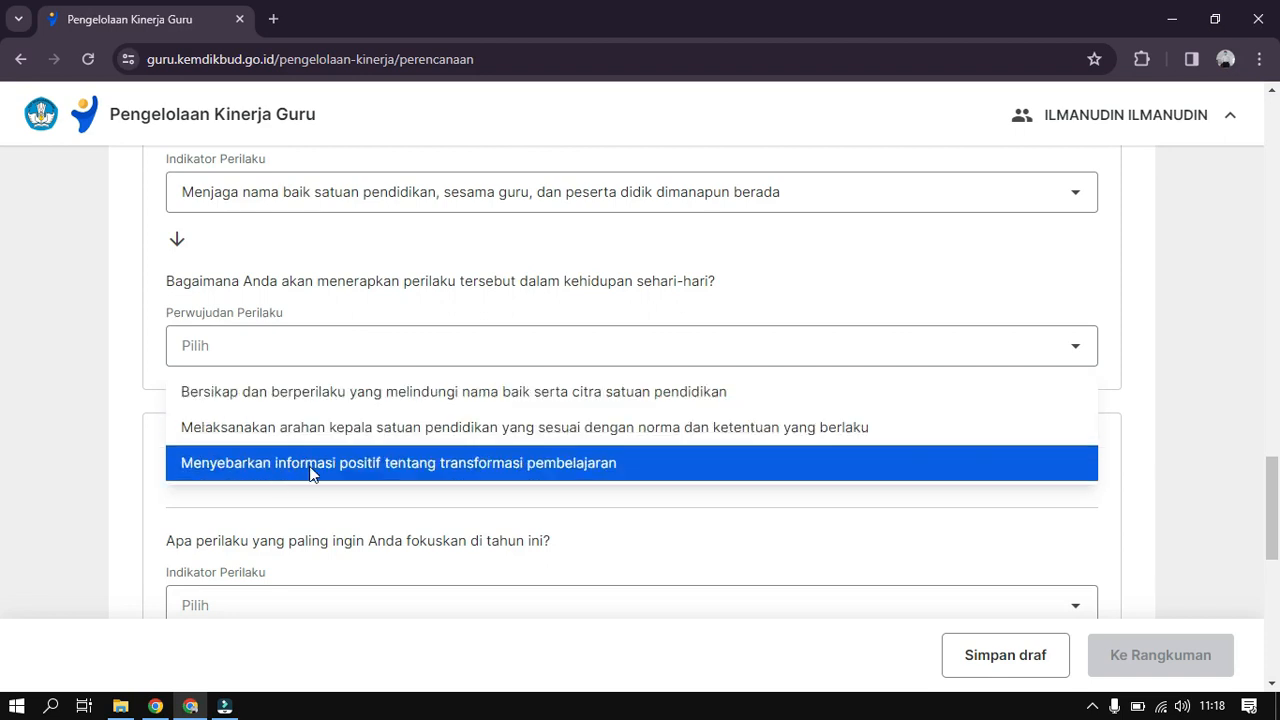
click(287, 402)
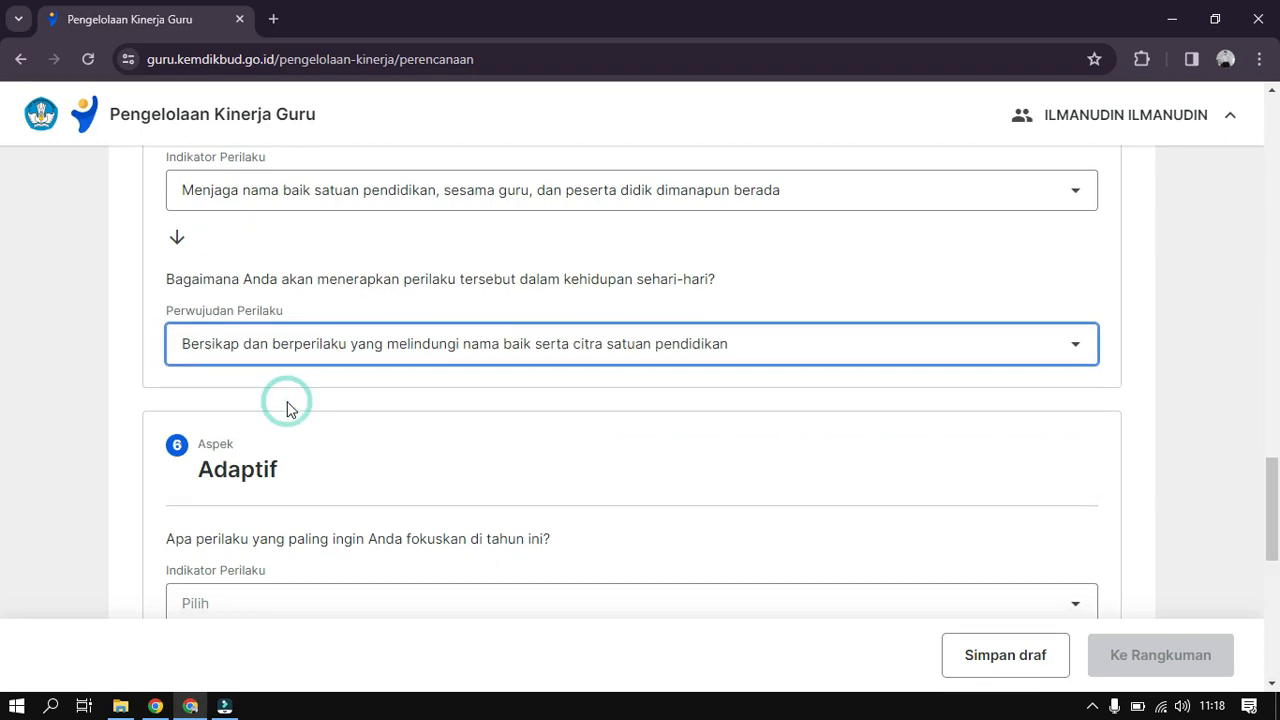
For Adaptif, choose Indikator Perilaku "Berpikir proaktif untuk mengembangkan diri dan warga satuan pendidikan" and Perwujudan Perilaku "Mengidentifikasi potensi masalah dan solusinya"
scroll(287, 408, down, 2)
scroll(287, 408, down, 2)
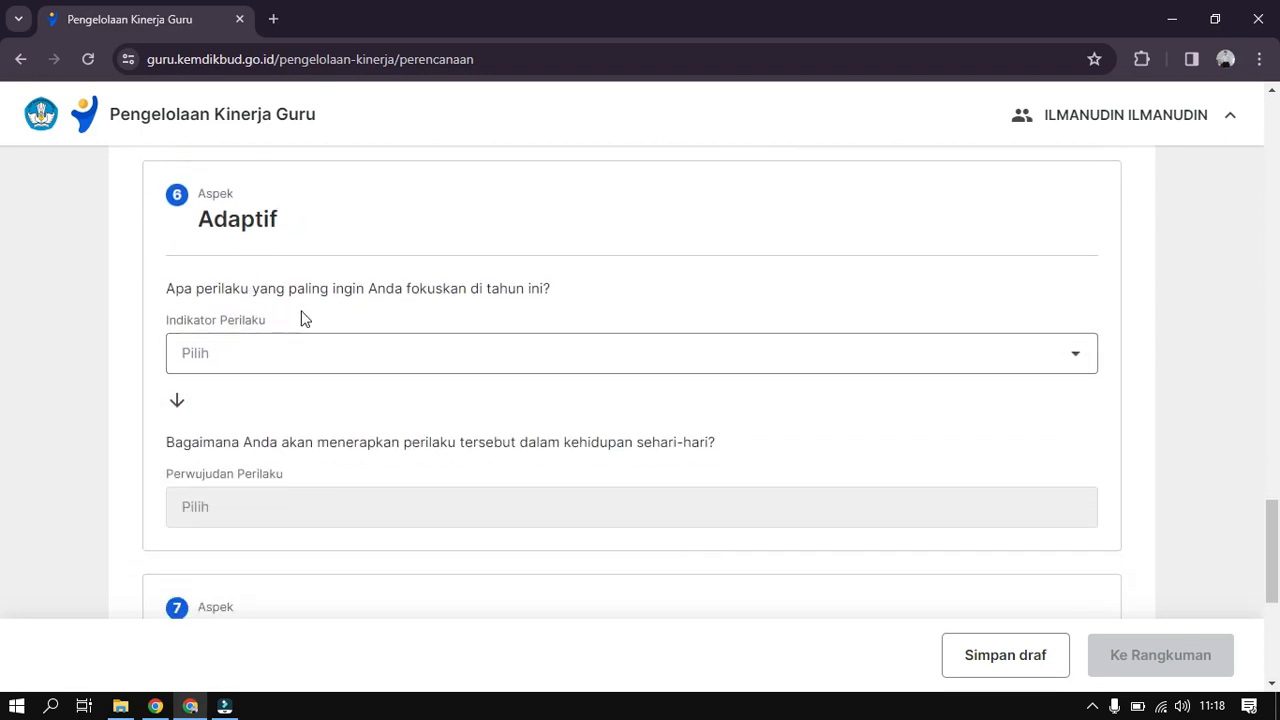
click(318, 353)
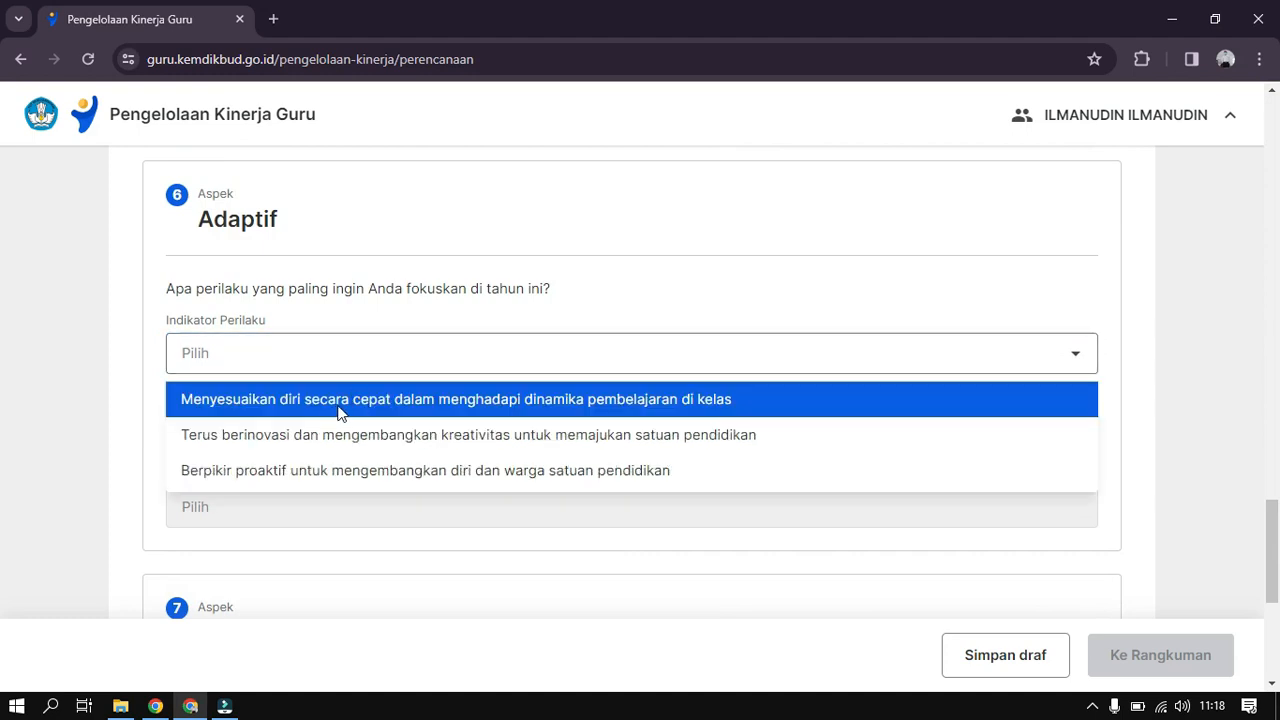
click(267, 476)
scroll(266, 478, down, 1)
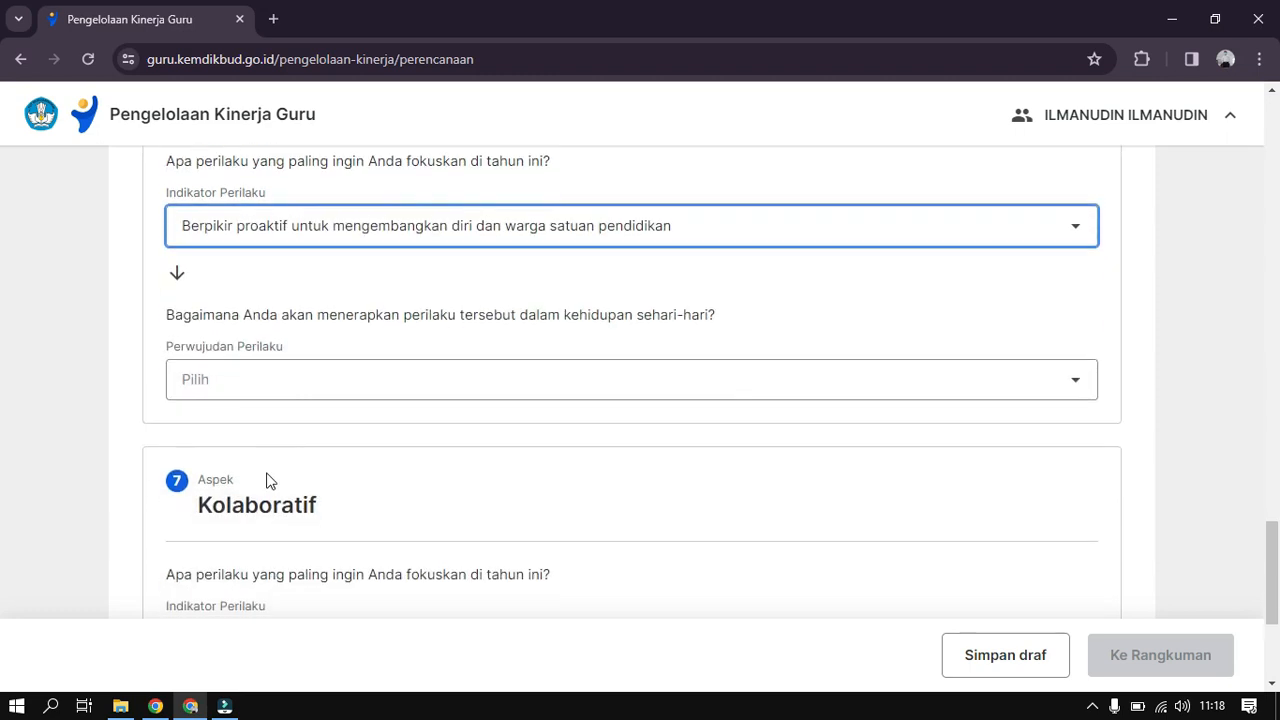
click(232, 383)
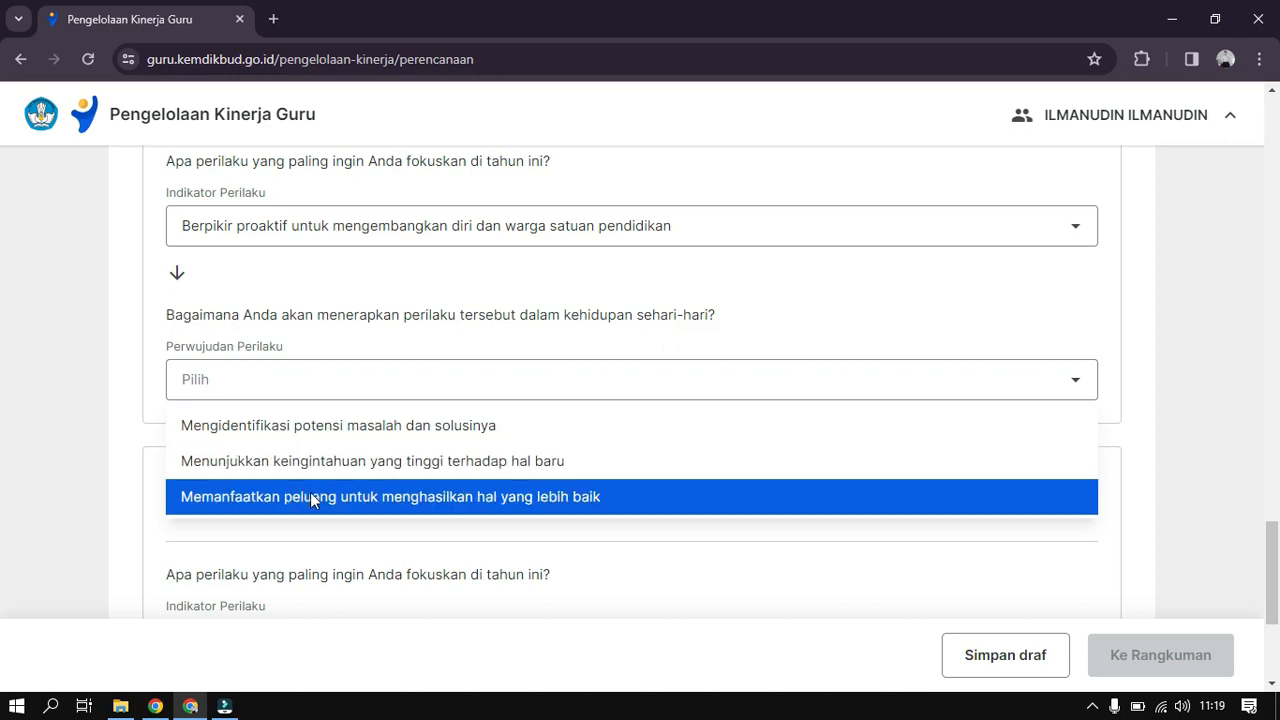
click(311, 424)
For Kolaboratif, choose Indikator Perilaku "Bekerja sama secara terbuka dalam menghasilkan dampak pembelajaran..." and Perwujudan Perilaku "Bersinergi dengan peserta didik, rekan sejawat..."
scroll(311, 430, down, 1)
scroll(311, 430, down, 1)
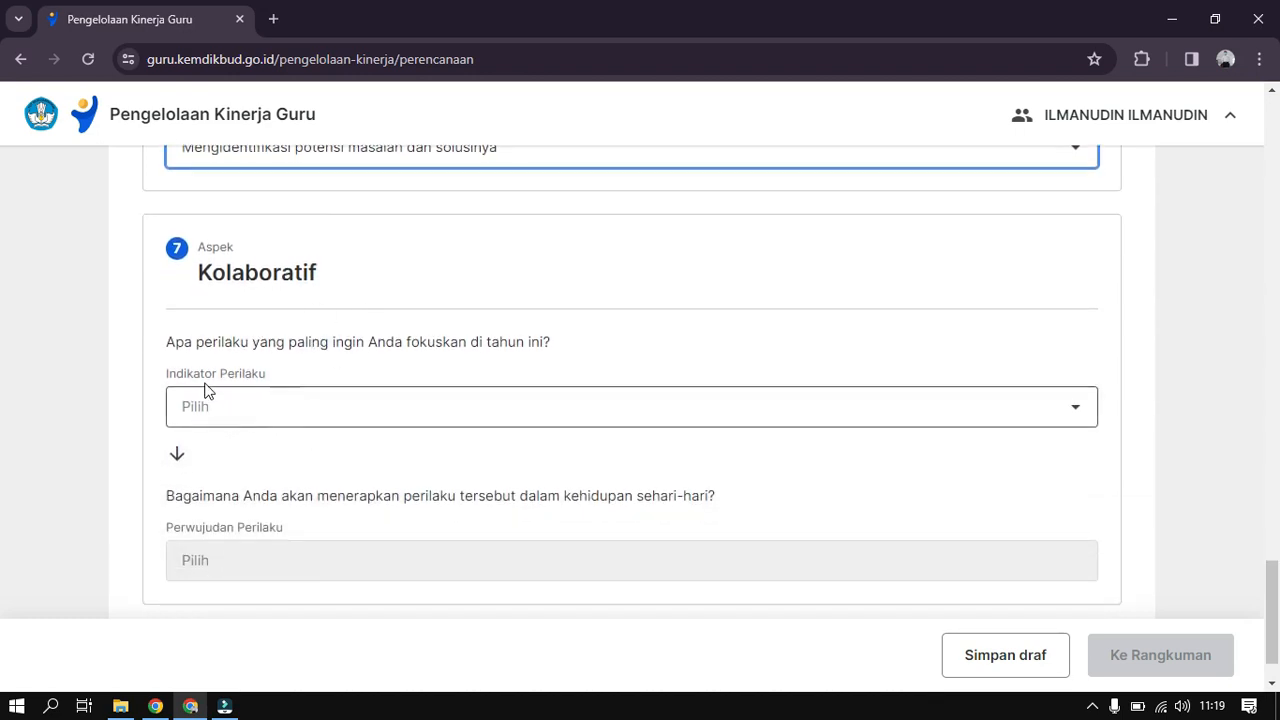
click(240, 418)
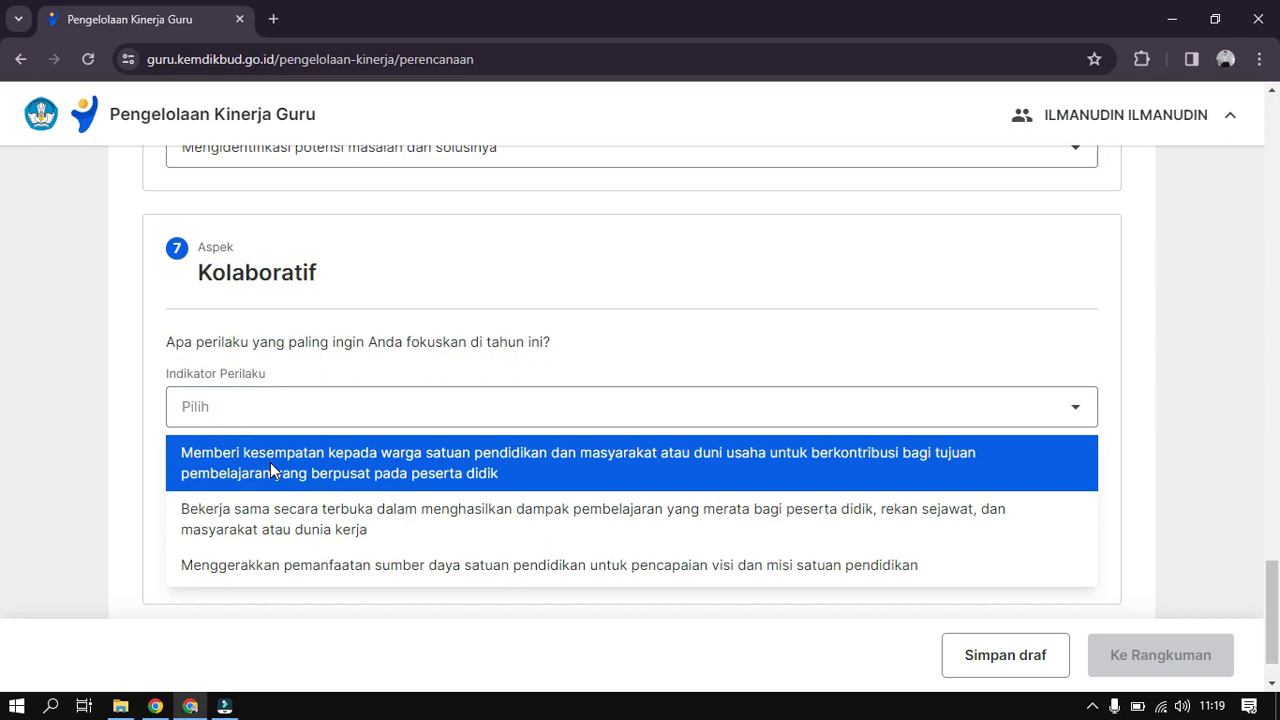
click(367, 520)
scroll(367, 530, down, 1)
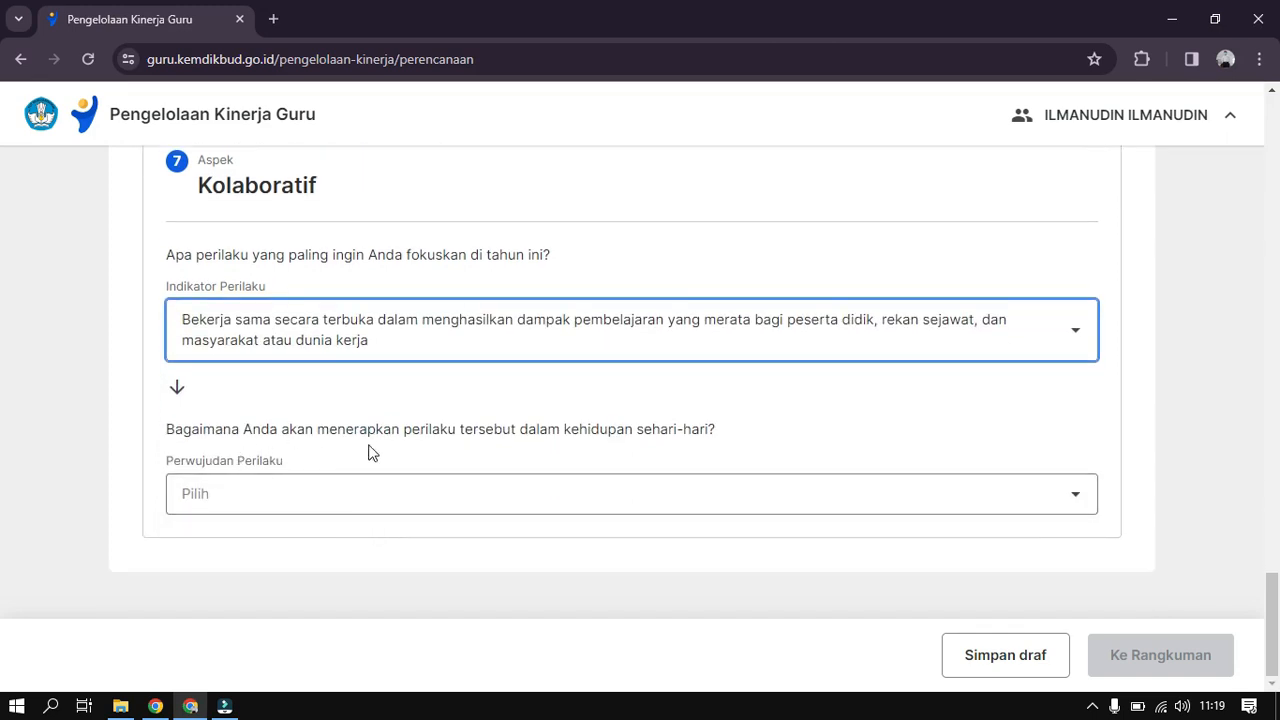
click(335, 496)
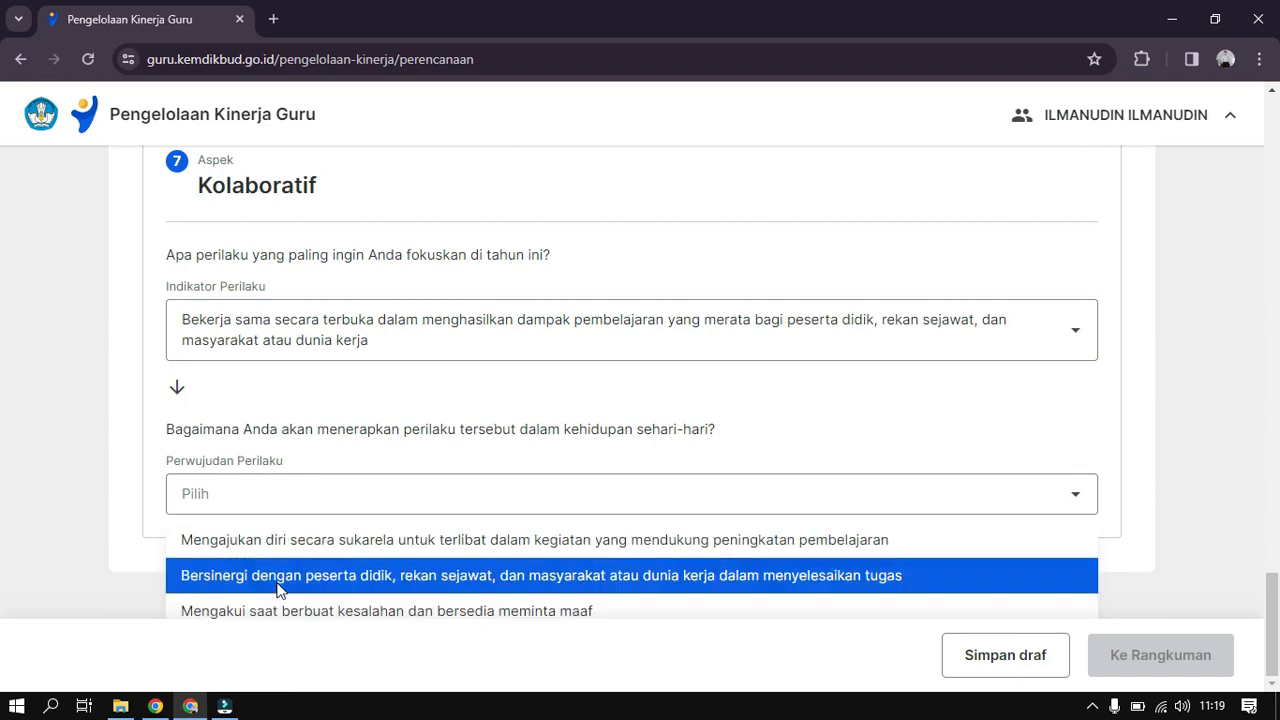
click(277, 576)
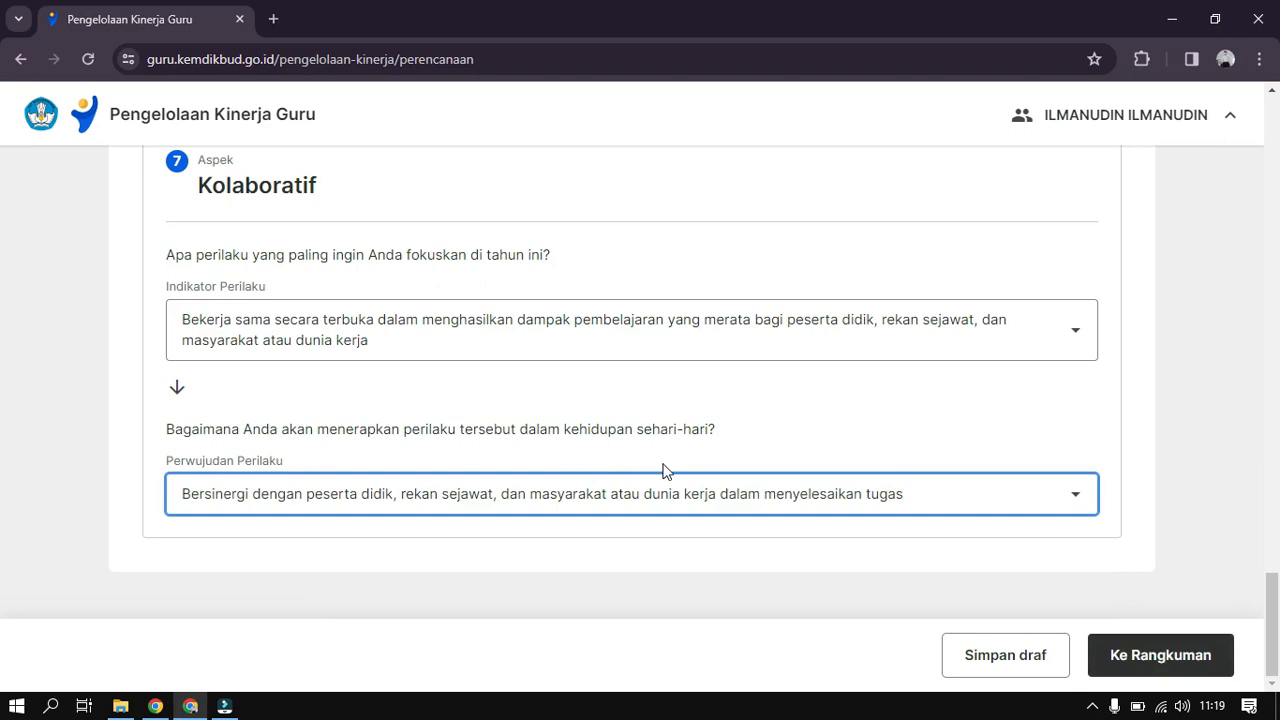
Check the Kolaboratif choices and continue from Perilaku Kerja to the Rangkuman stage of the performance plan
scroll(663, 466, up, 1)
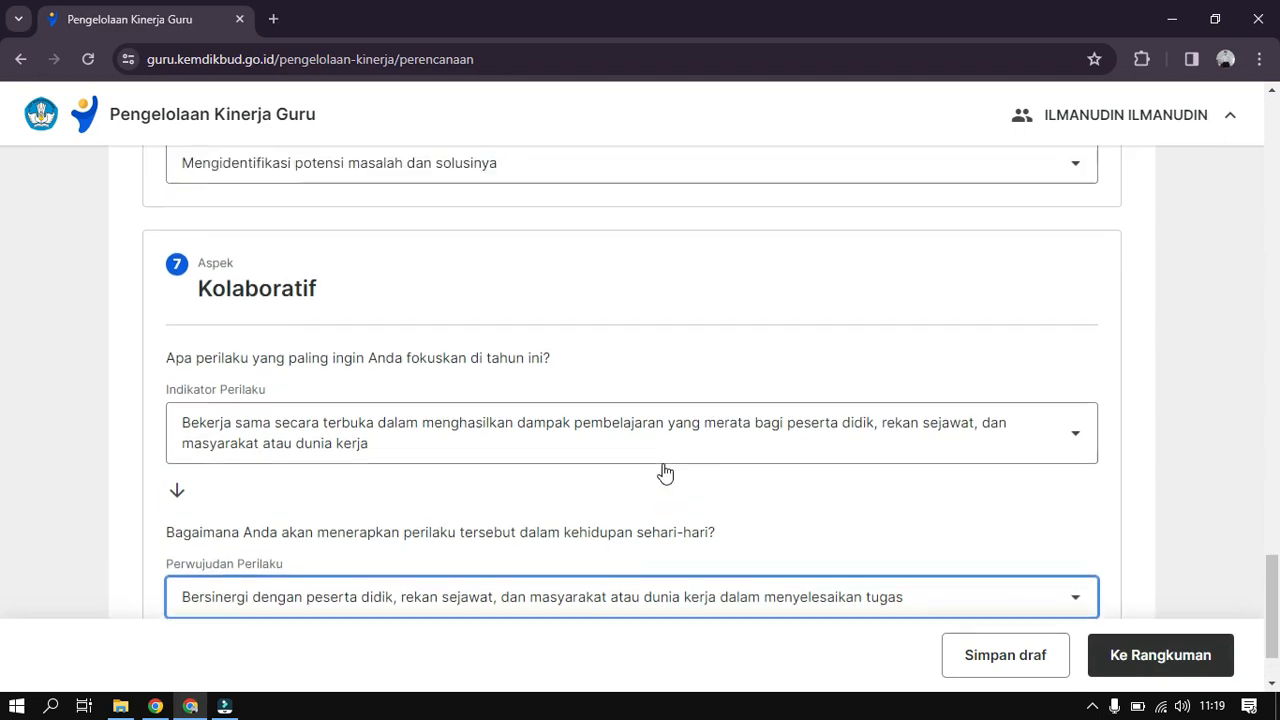
scroll(663, 471, down, 1)
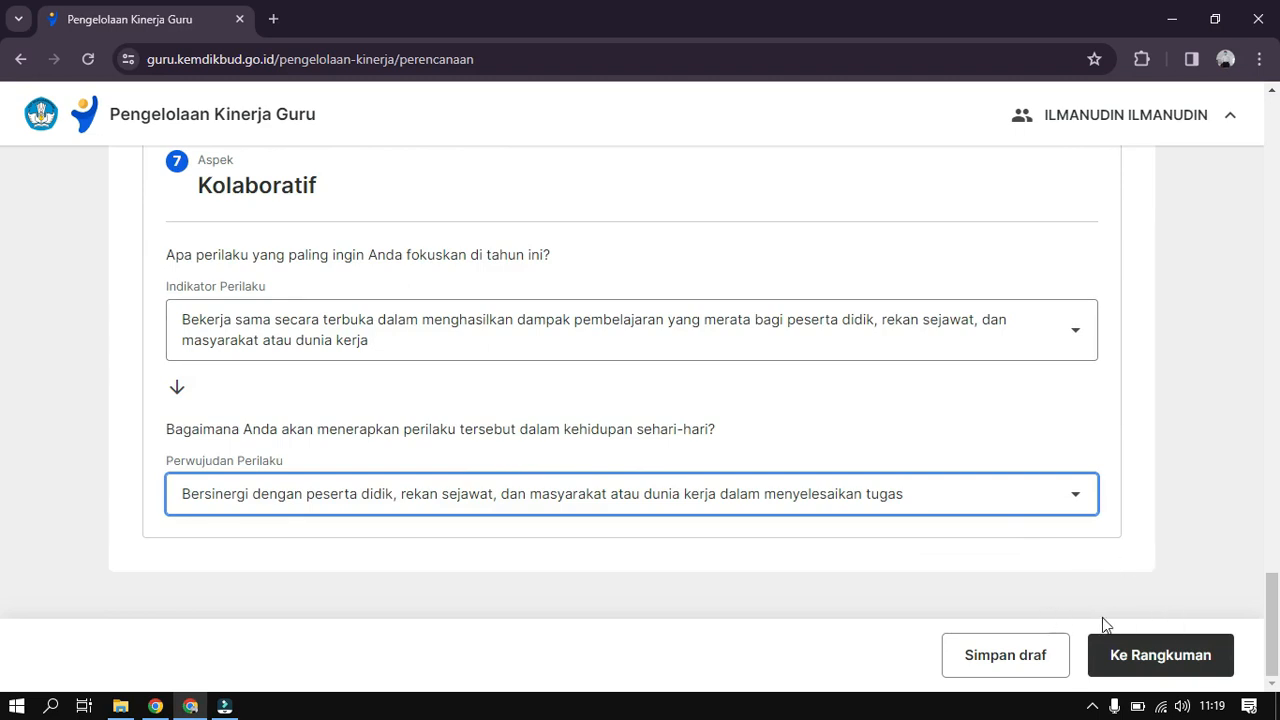
click(1137, 656)
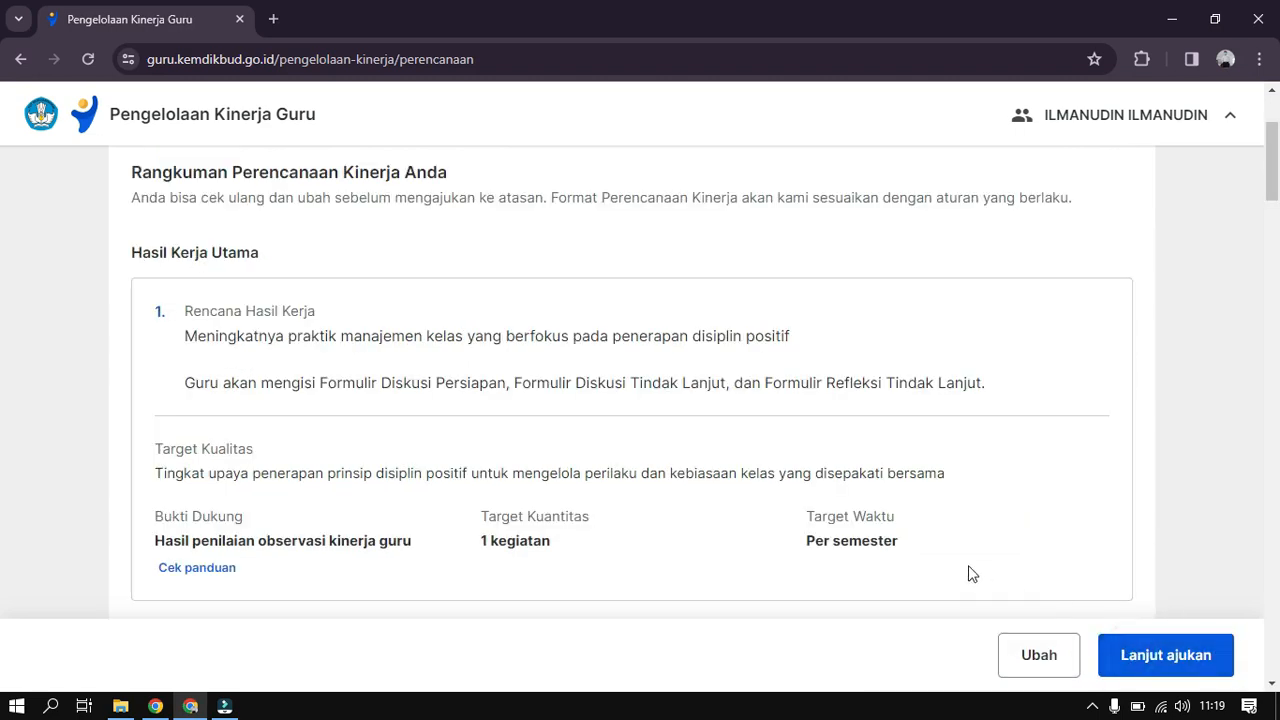
Review the Rangkuman, examining each Rencana Hasil Kerja with its Target Kualitas, Bukti Dukung, Target Kuantitas, Target Waktu and Poin
scroll(968, 573, down, 5)
scroll(968, 573, down, 8)
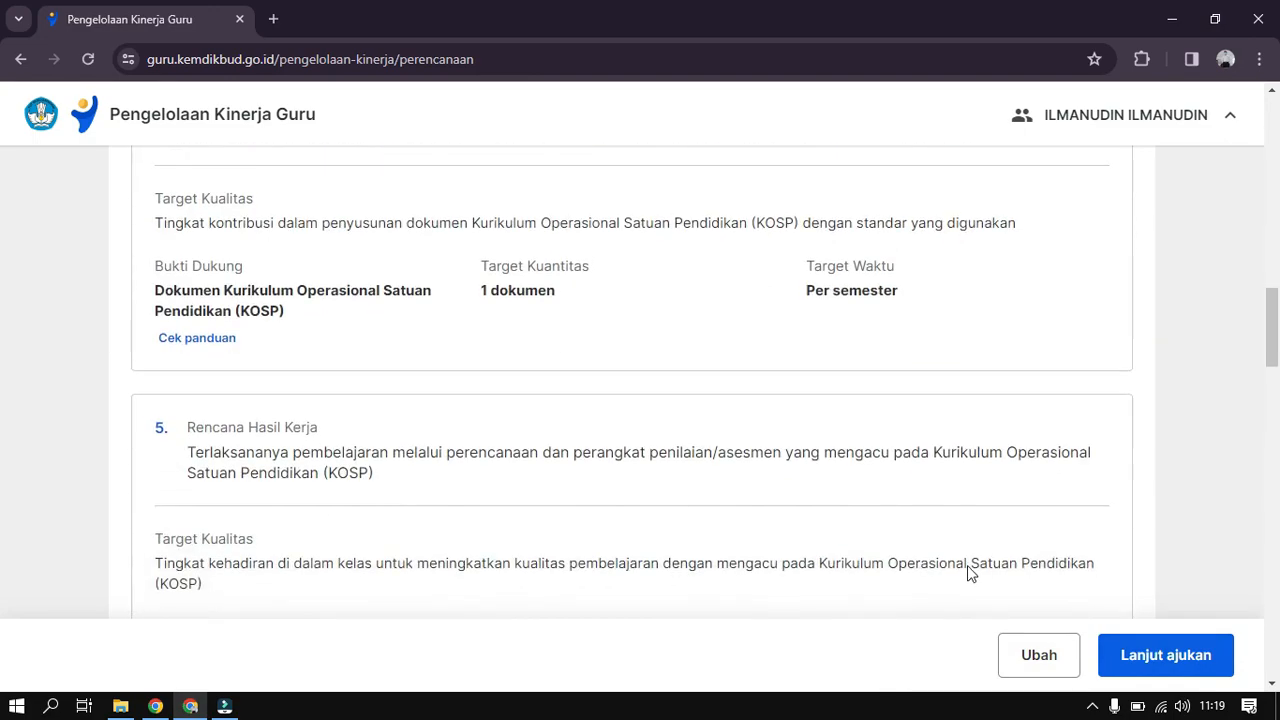
scroll(967, 565, up, 13)
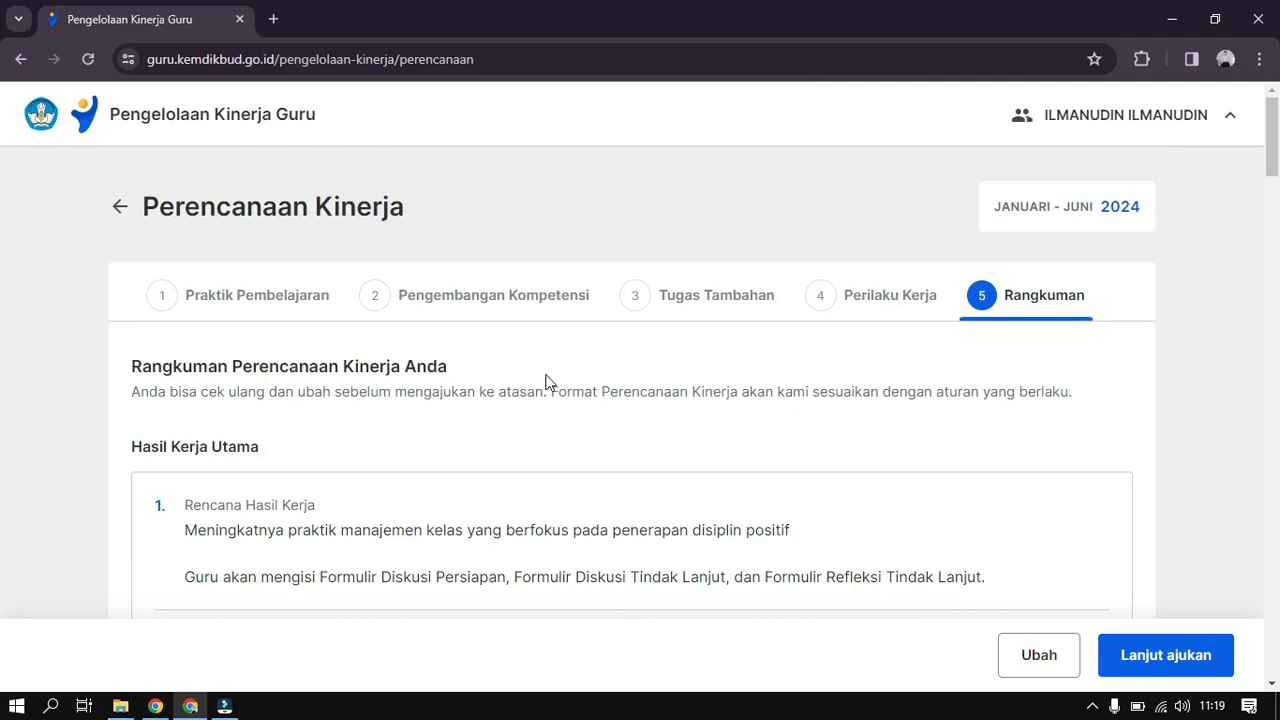
scroll(1057, 482, down, 2)
scroll(1057, 482, down, 7)
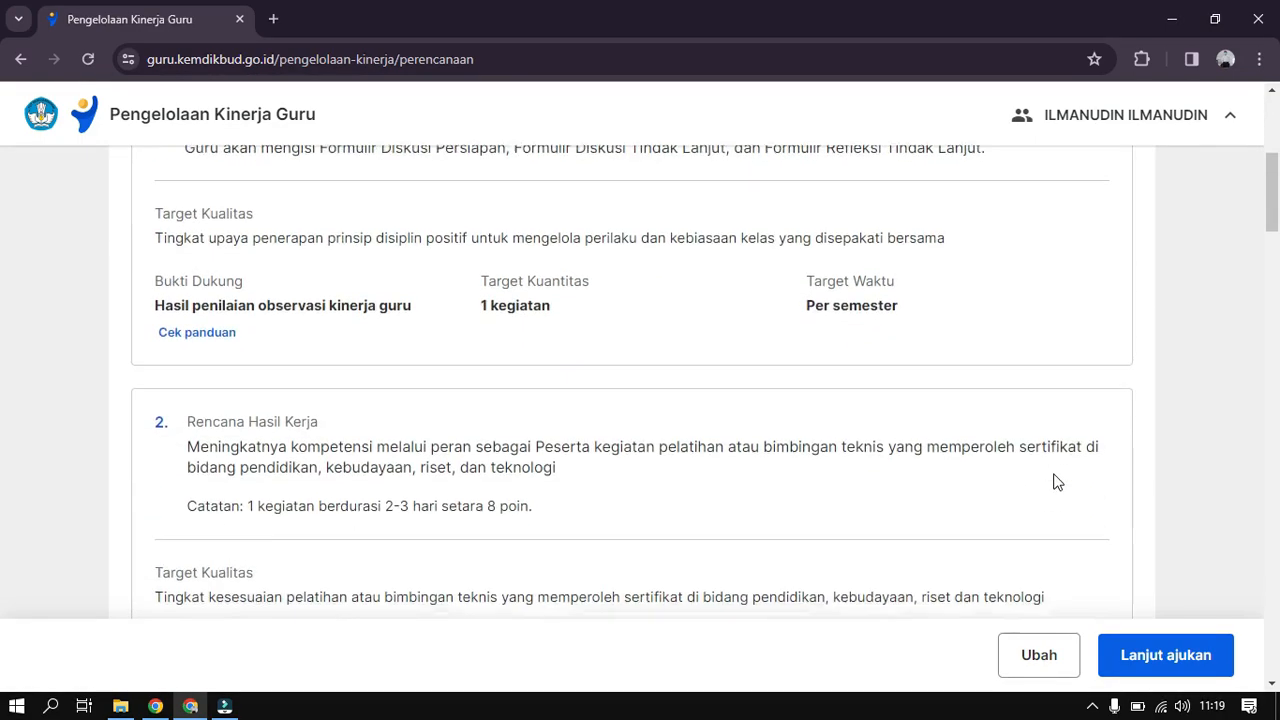
scroll(1057, 482, down, 2)
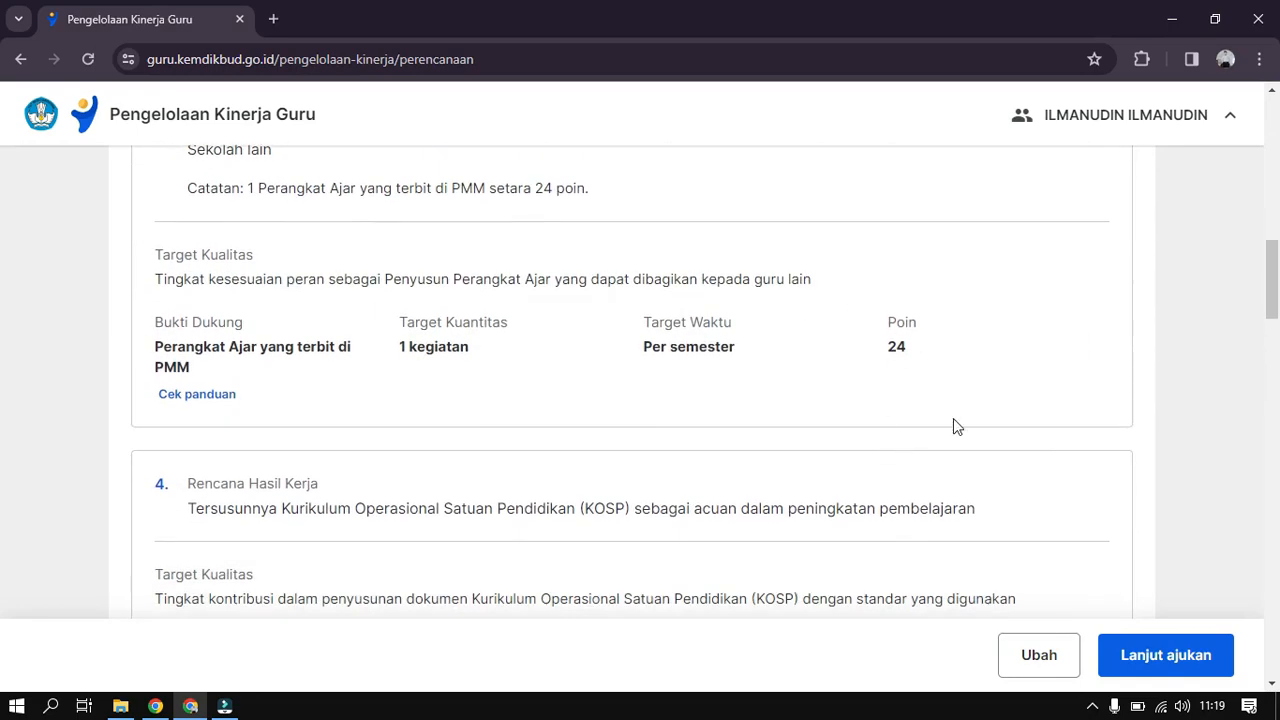
scroll(951, 421, up, 3)
scroll(926, 332, down, 6)
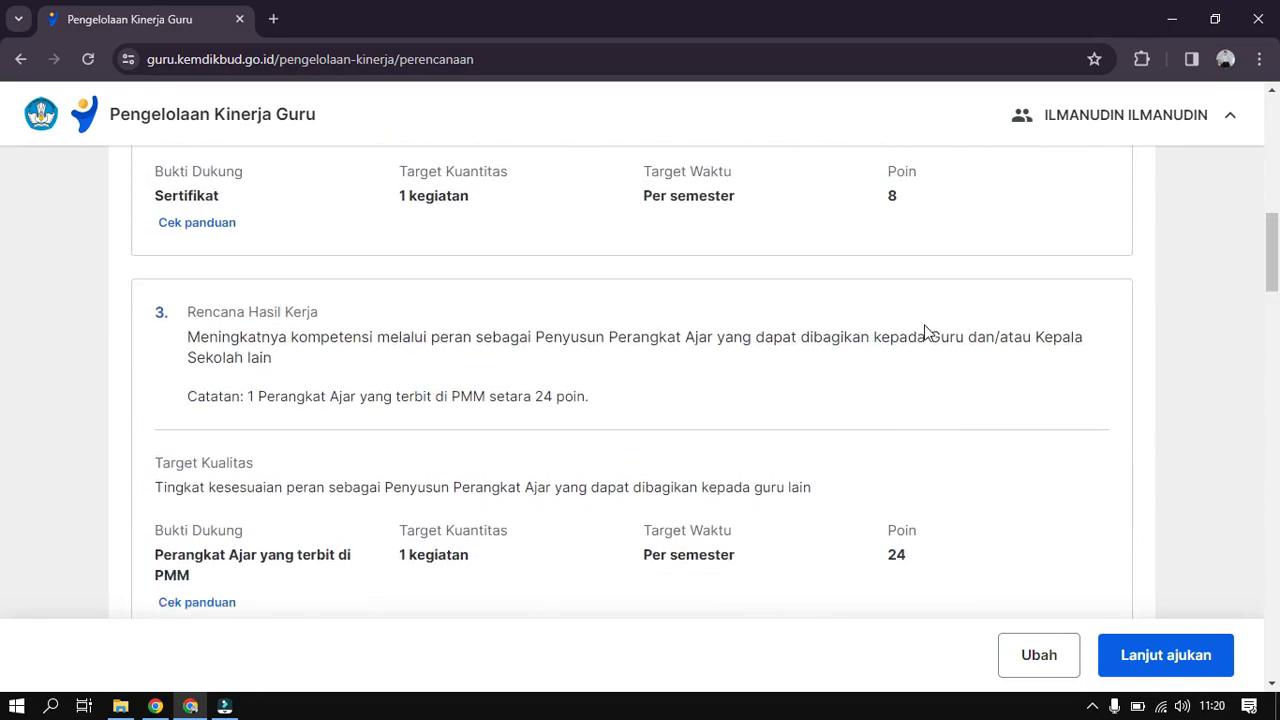
scroll(926, 332, down, 7)
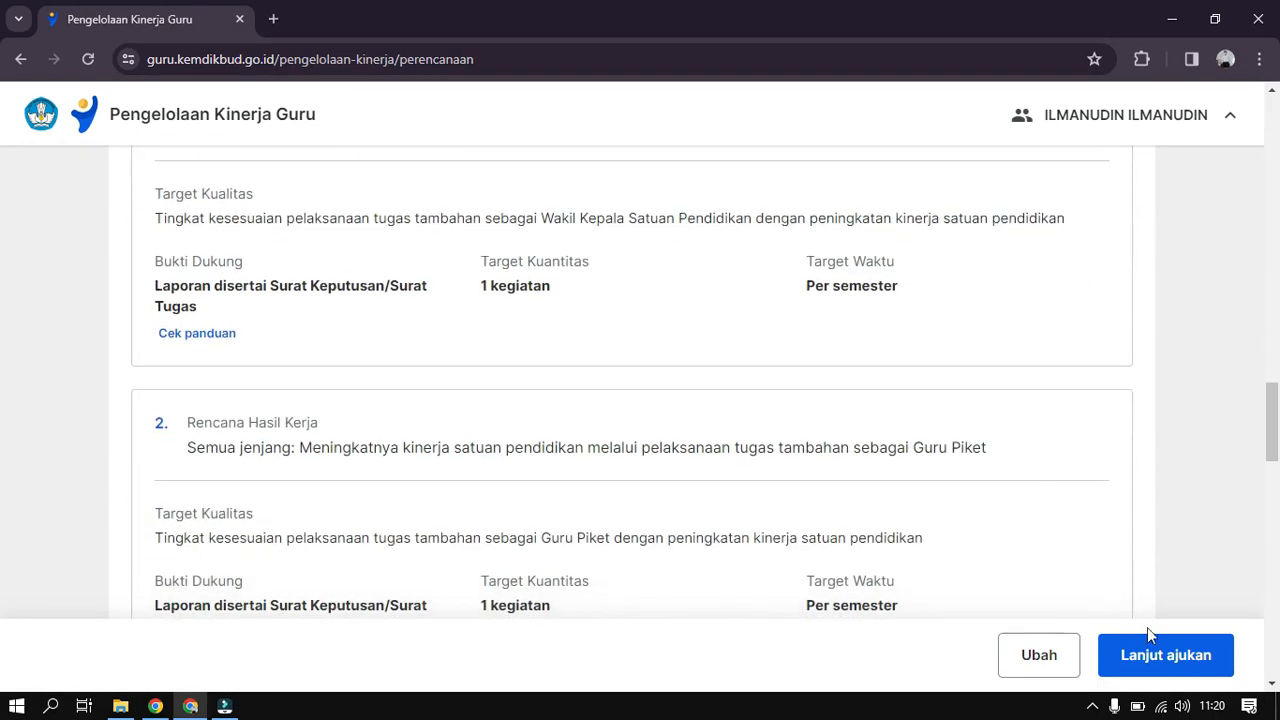
Proceed to submitting the Perencanaan Kinerja to the superior, but save it as a draft instead of submitting
click(1108, 672)
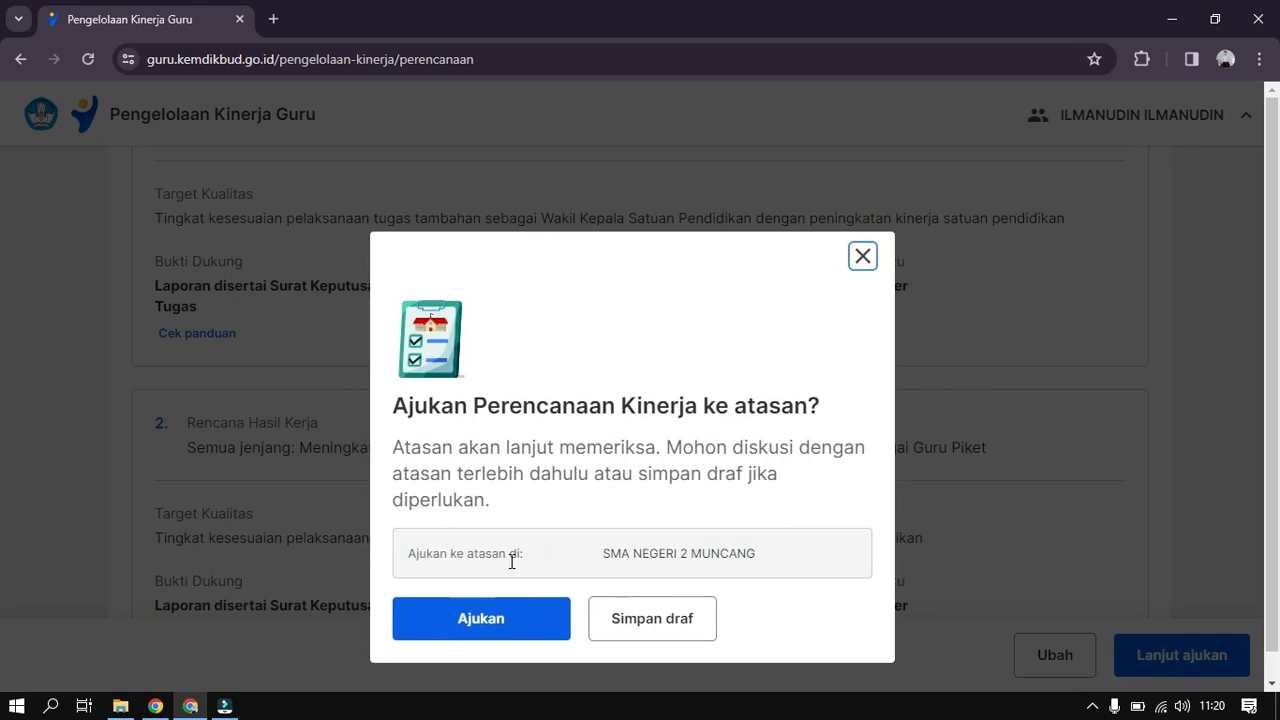
click(653, 620)
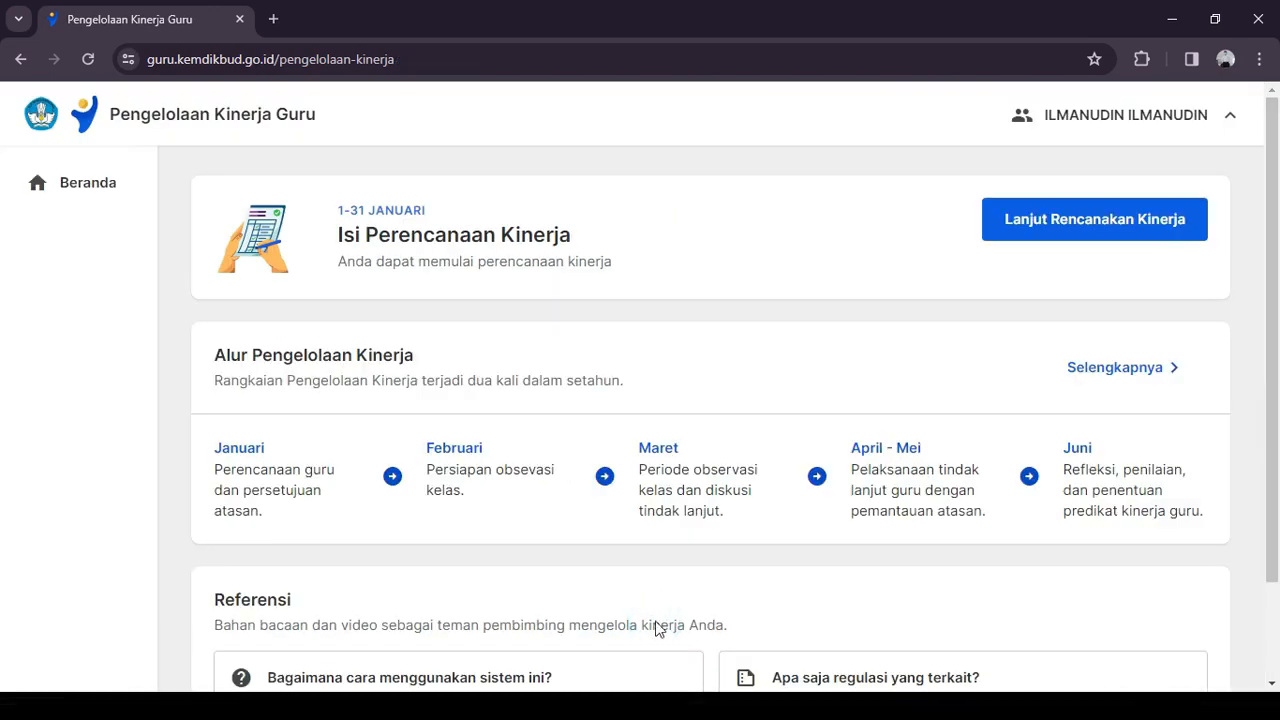
key(F11)
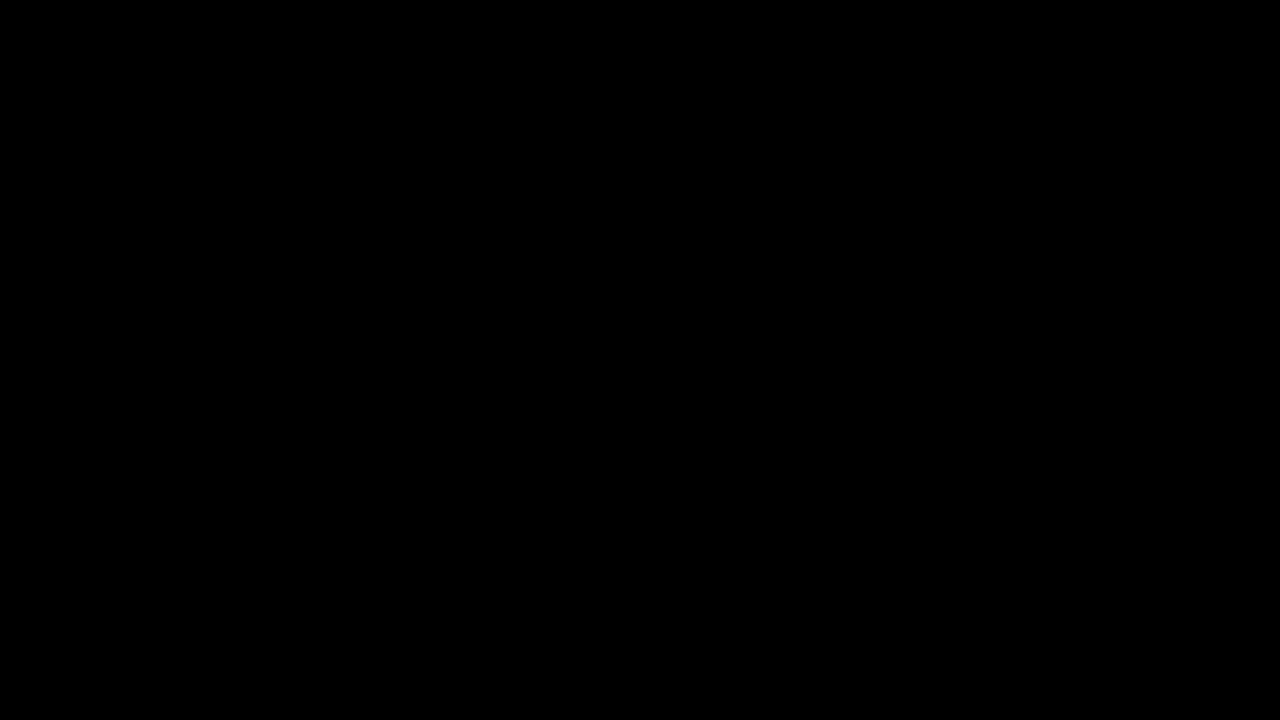